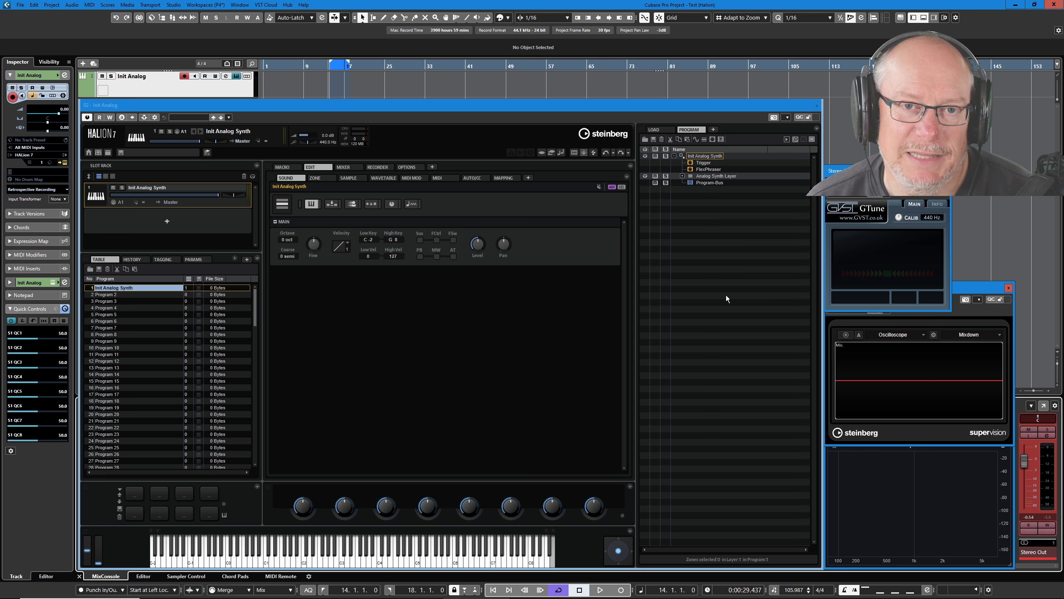
Step: Select the FlexPhraser module in the Init Analog Synth program and activate it
{"action": "left_click", "coordinate": [706, 169]}
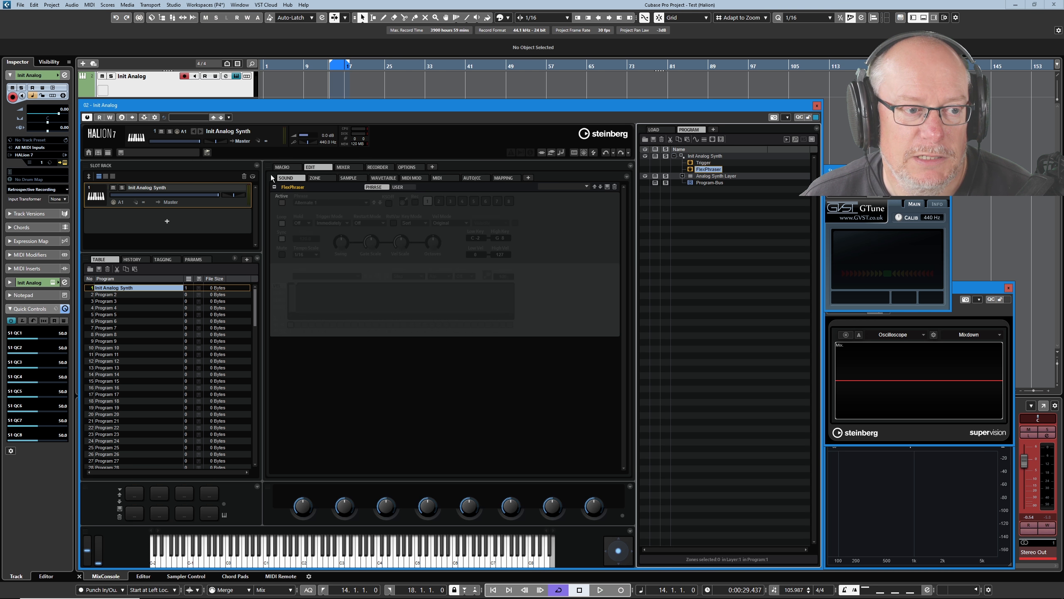
{"action": "left_click", "coordinate": [353, 205]}
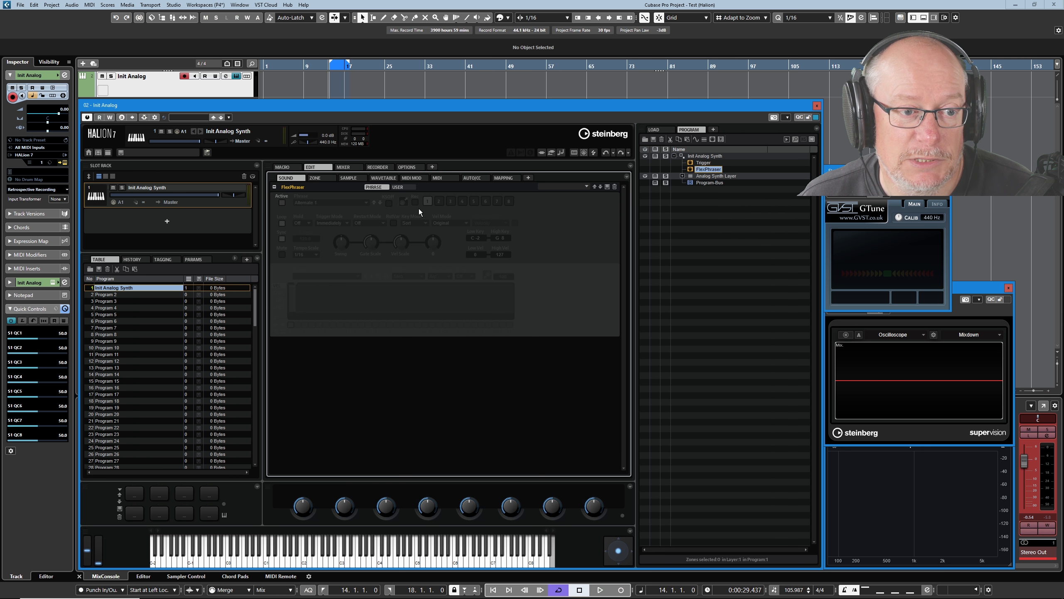
{"action": "left_click", "coordinate": [415, 177]}
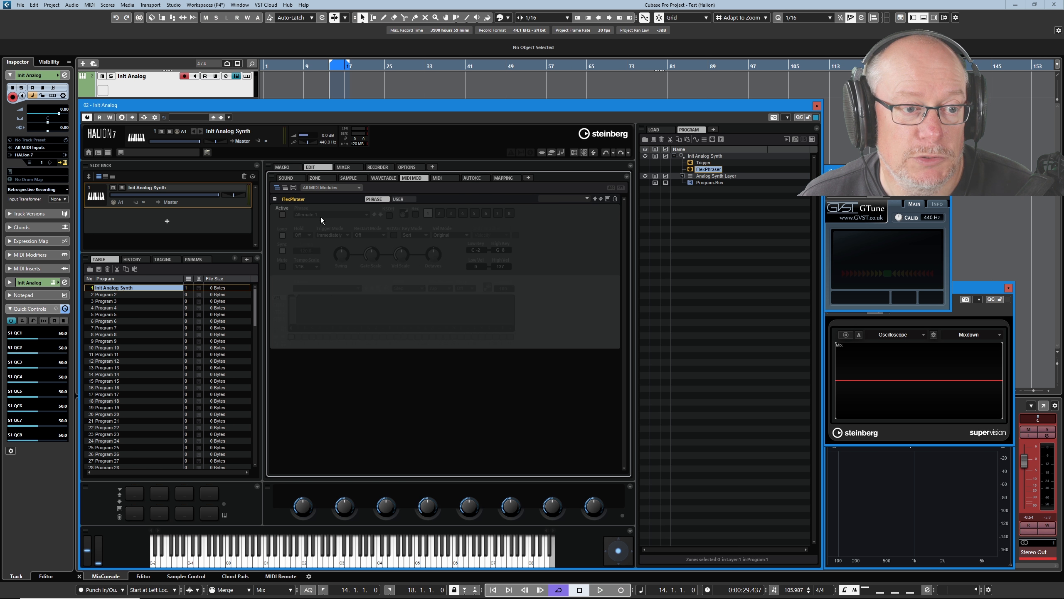
{"action": "left_click", "coordinate": [287, 180]}
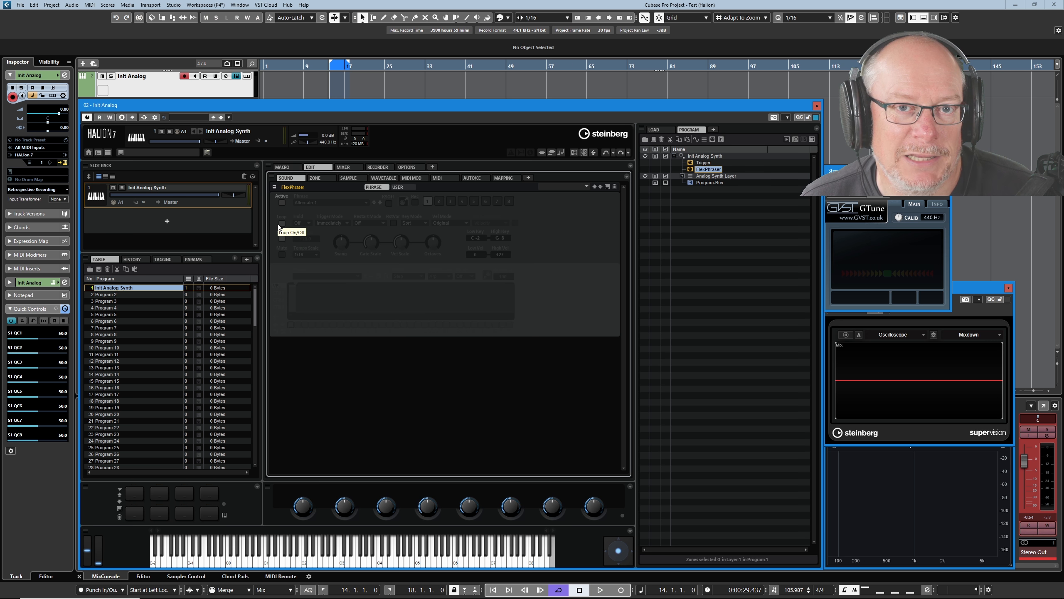
{"action": "left_click", "coordinate": [282, 202]}
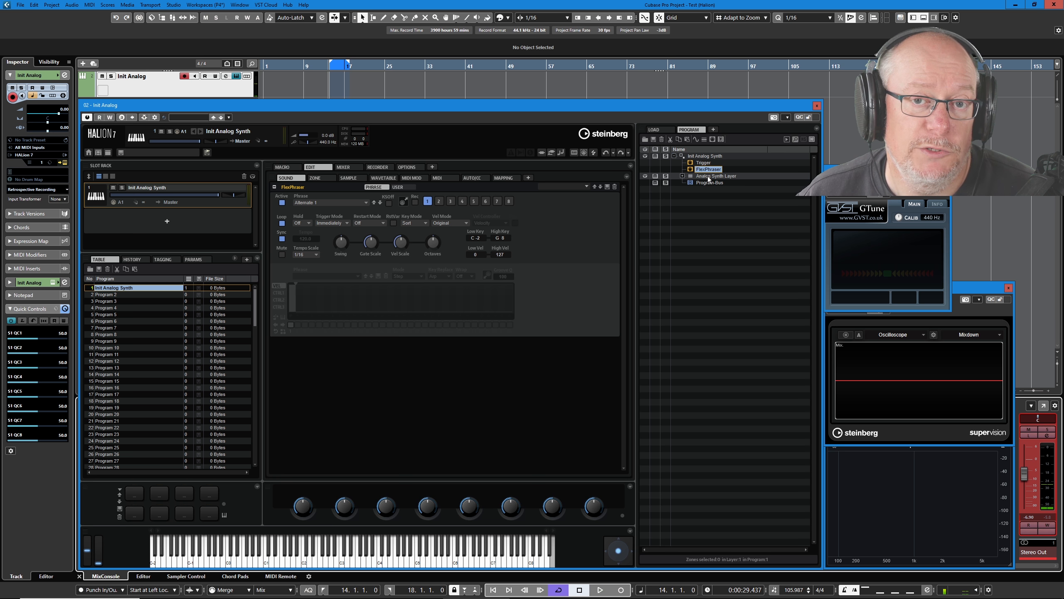
Step: Set the FlexPhraser phrase to Up from the 01 Classic Arp category
{"action": "left_click", "coordinate": [312, 203]}
{"action": "left_click", "coordinate": [302, 202]}
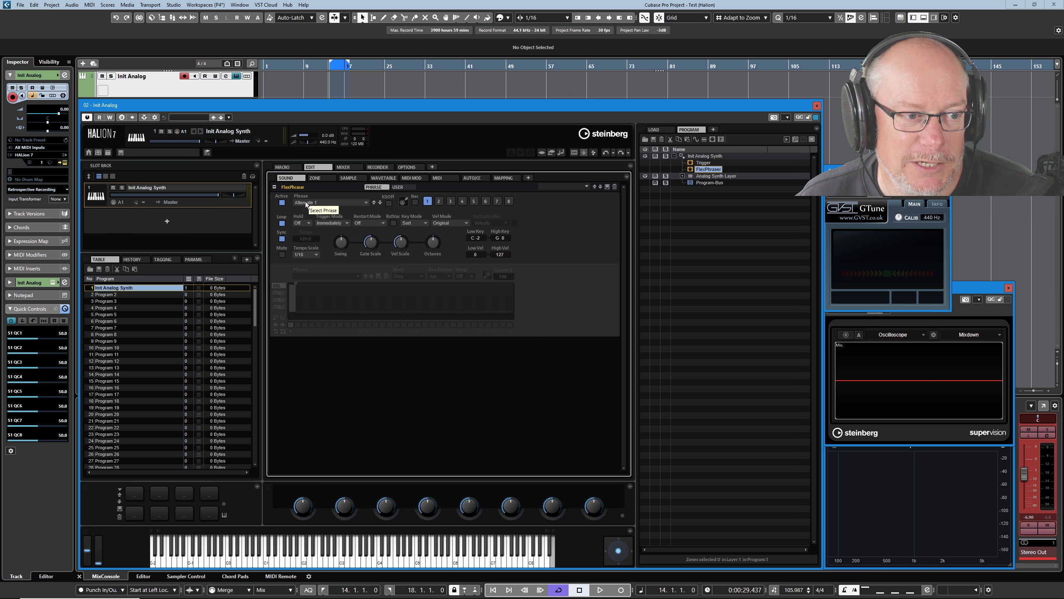
{"action": "left_click", "coordinate": [305, 201]}
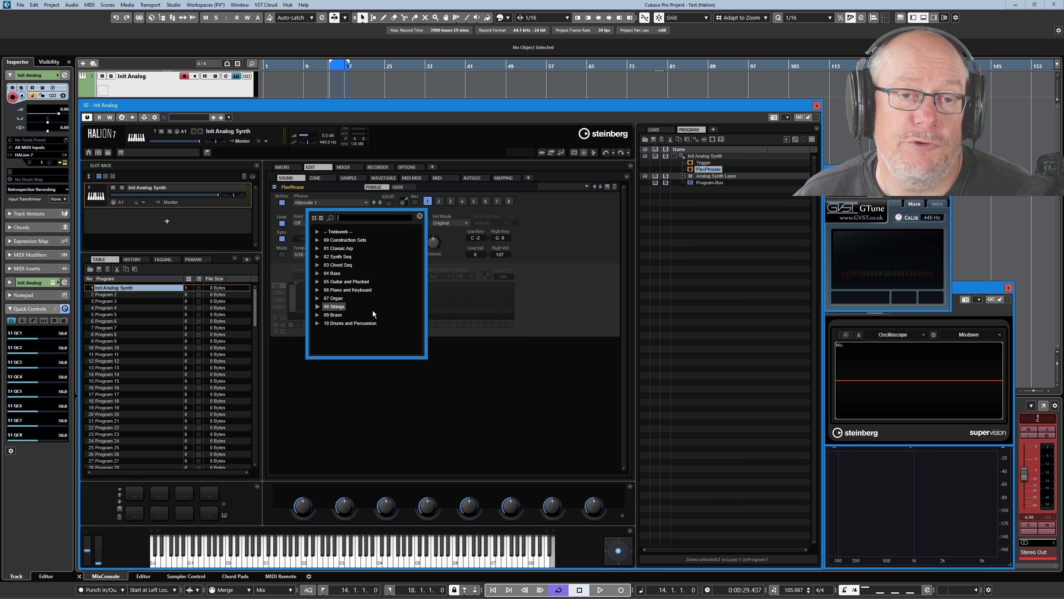
{"action": "left_click", "coordinate": [318, 247]}
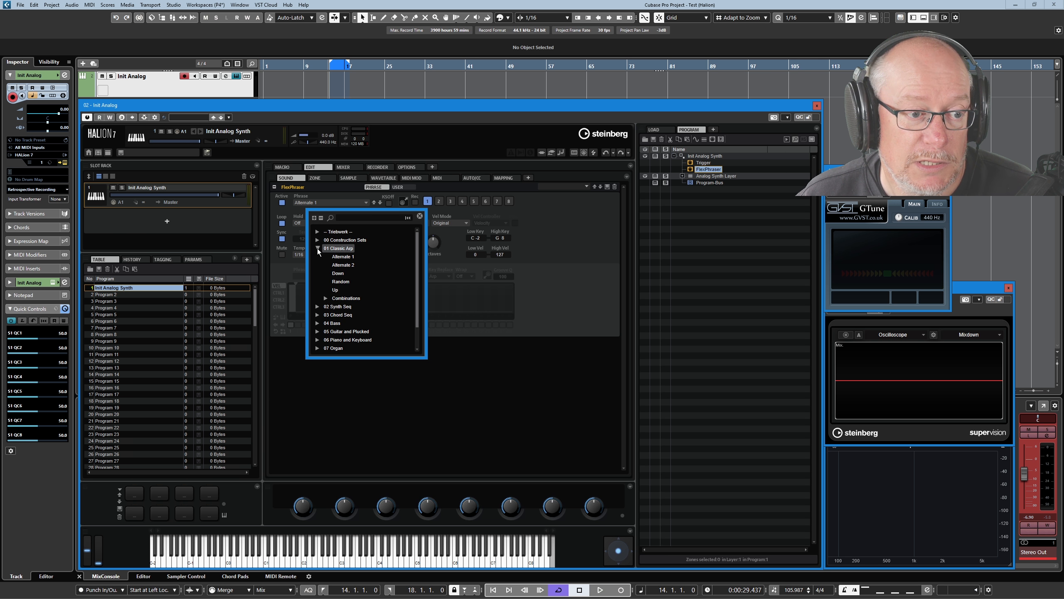
{"action": "left_click", "coordinate": [336, 290]}
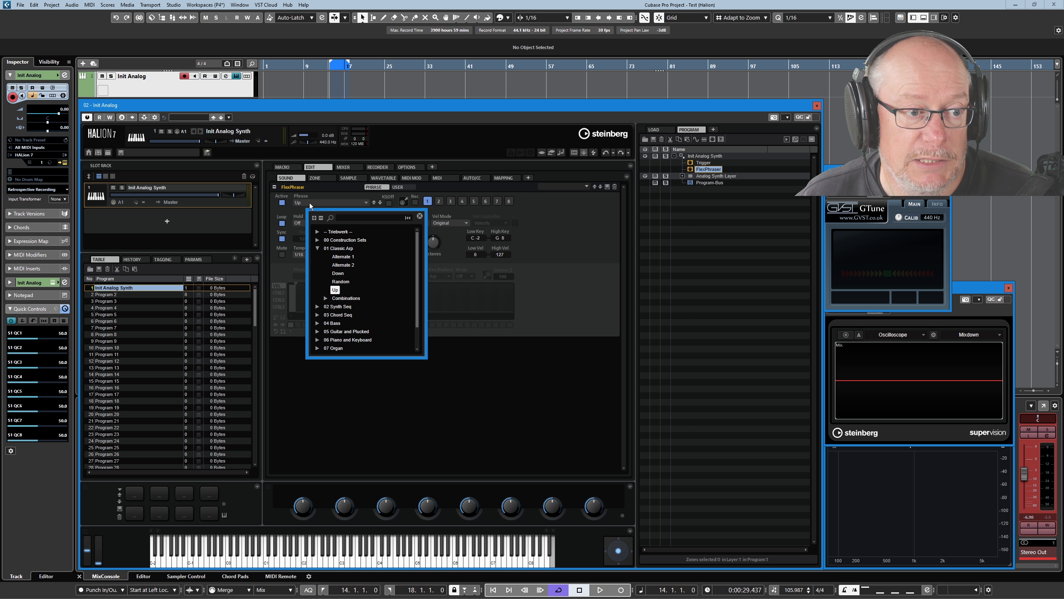
{"action": "left_click", "coordinate": [431, 422]}
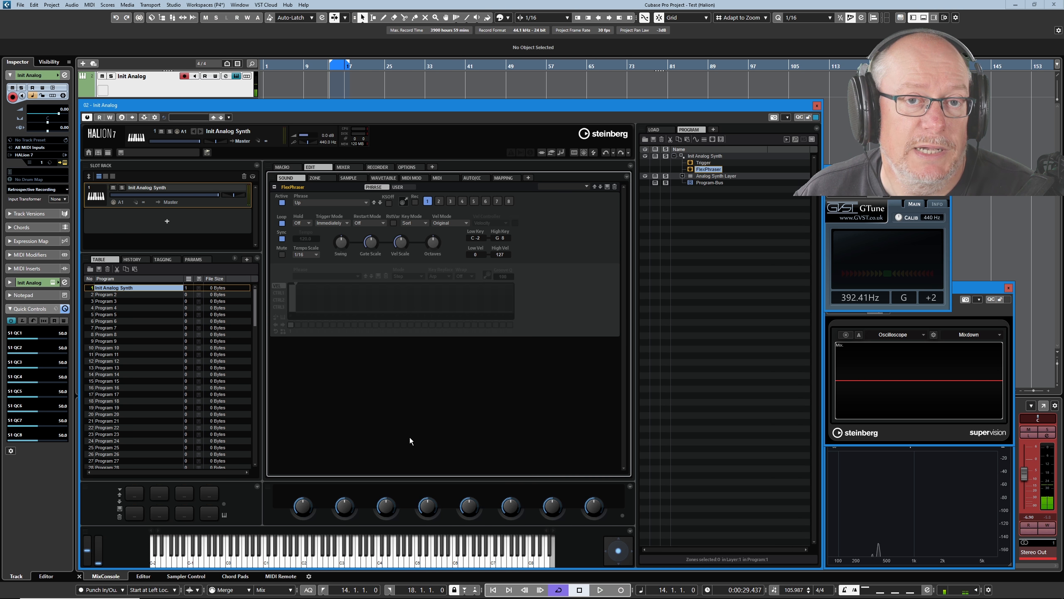
Step: Load the Acid Line phrase from 02 Synth Seq, General into the FlexPhraser
{"action": "left_click", "coordinate": [308, 201]}
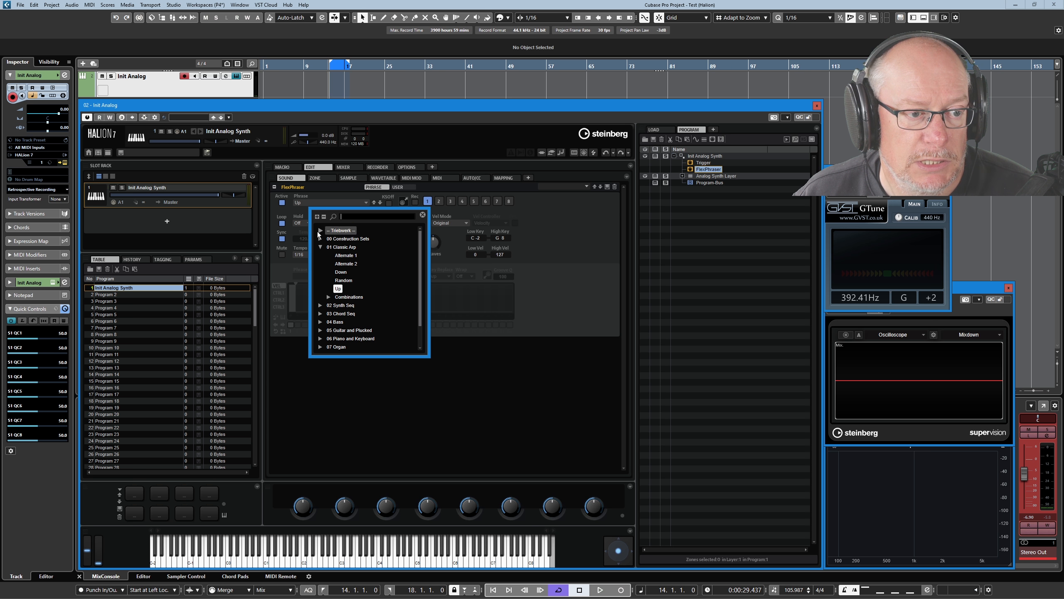
{"action": "left_click", "coordinate": [320, 247]}
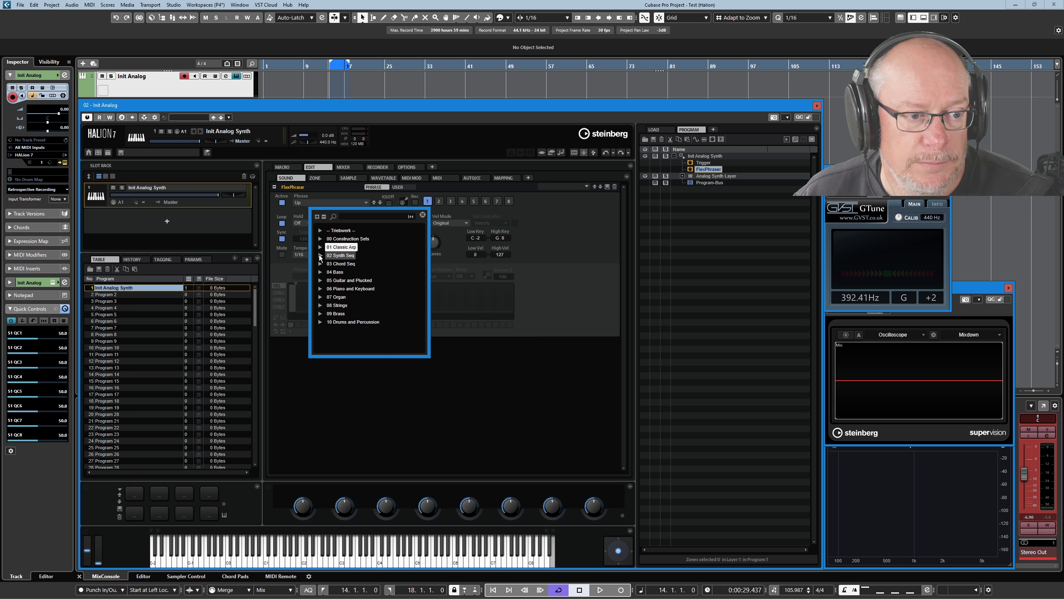
{"action": "left_click", "coordinate": [320, 256]}
{"action": "left_click", "coordinate": [329, 272]}
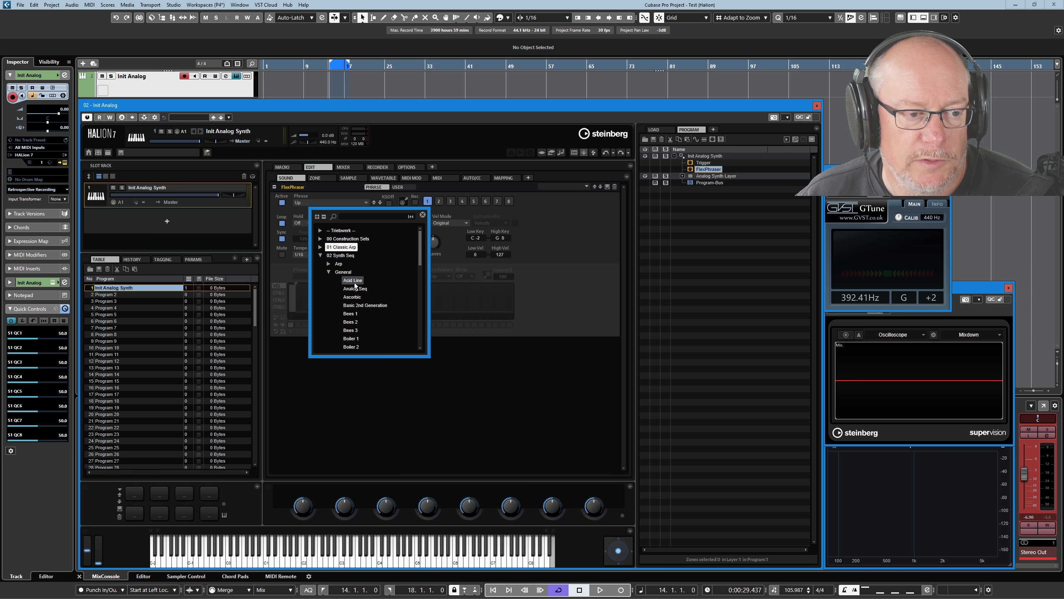
{"action": "left_click", "coordinate": [353, 280]}
{"action": "left_click", "coordinate": [422, 215]}
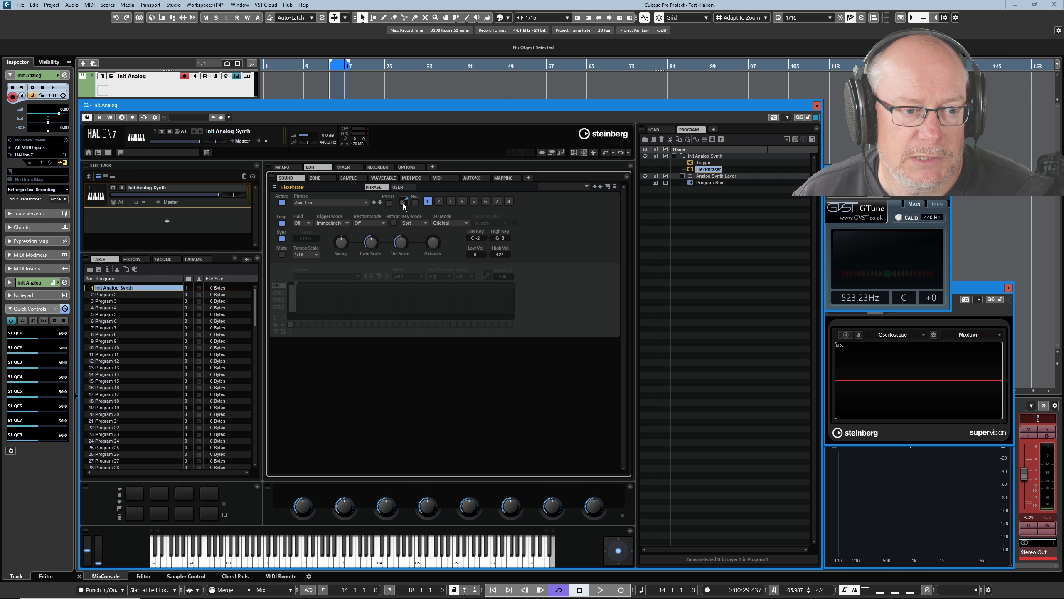
Step: Export the played Acid Line phrase as a MIDI part onto the Init Analog track at bar 14 and open it in the Key Editor
{"action": "left_click_drag", "start_coordinate": [403, 203], "coordinate": [338, 84]}
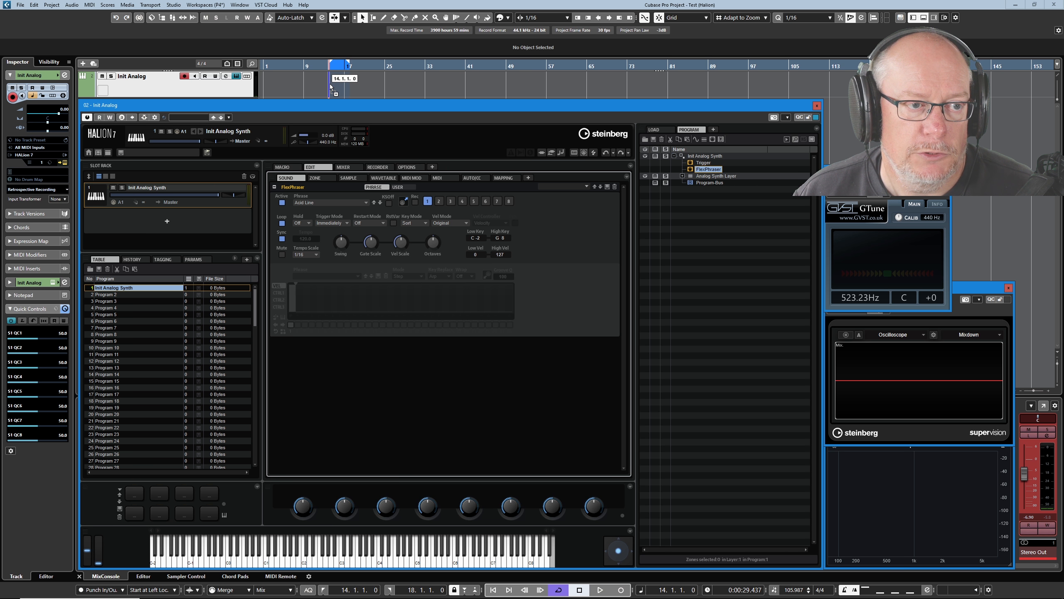
{"action": "scroll", "coordinate": [321, 89], "scroll_direction": "up", "scroll_amount": 4}
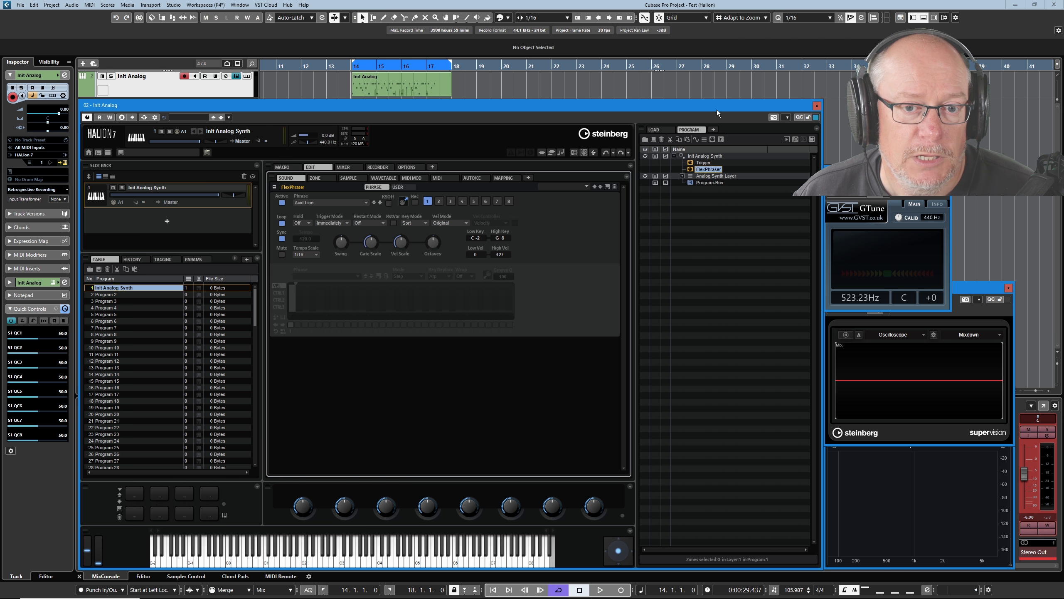
{"action": "left_click", "coordinate": [818, 105]}
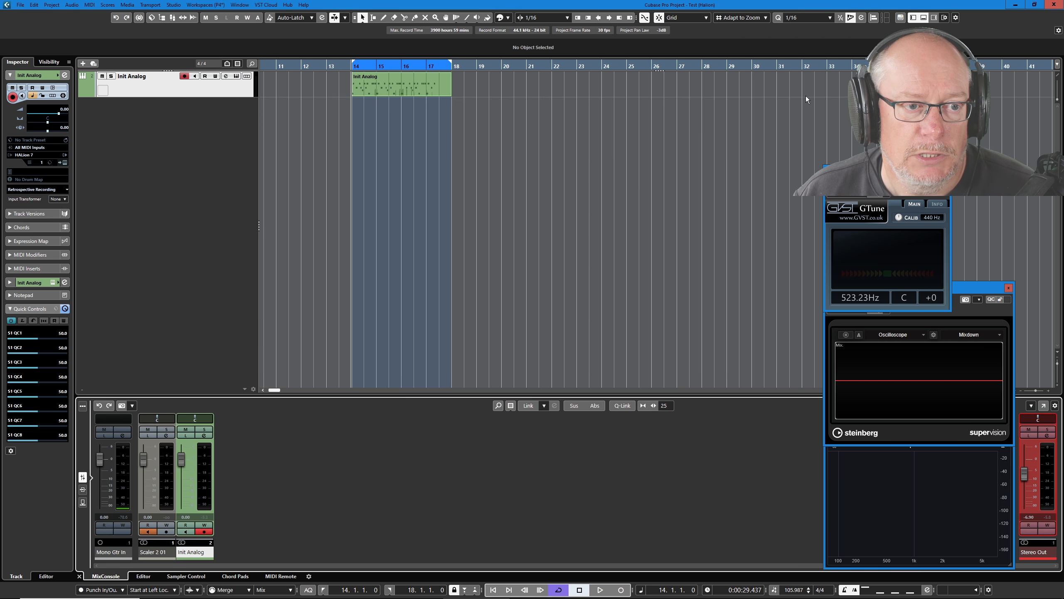
{"action": "left_click", "coordinate": [405, 82]}
{"action": "double_click", "coordinate": [405, 83]}
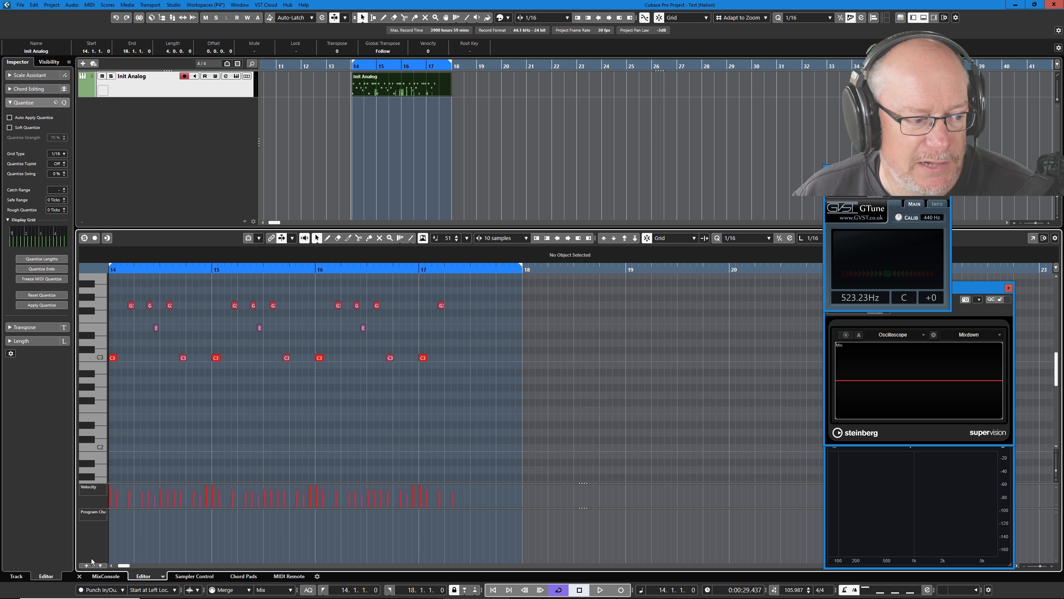
Step: Delete all aftertouch data from the exported part using an Aftertouch controller lane, and remove that lane
{"action": "left_click", "coordinate": [93, 512]}
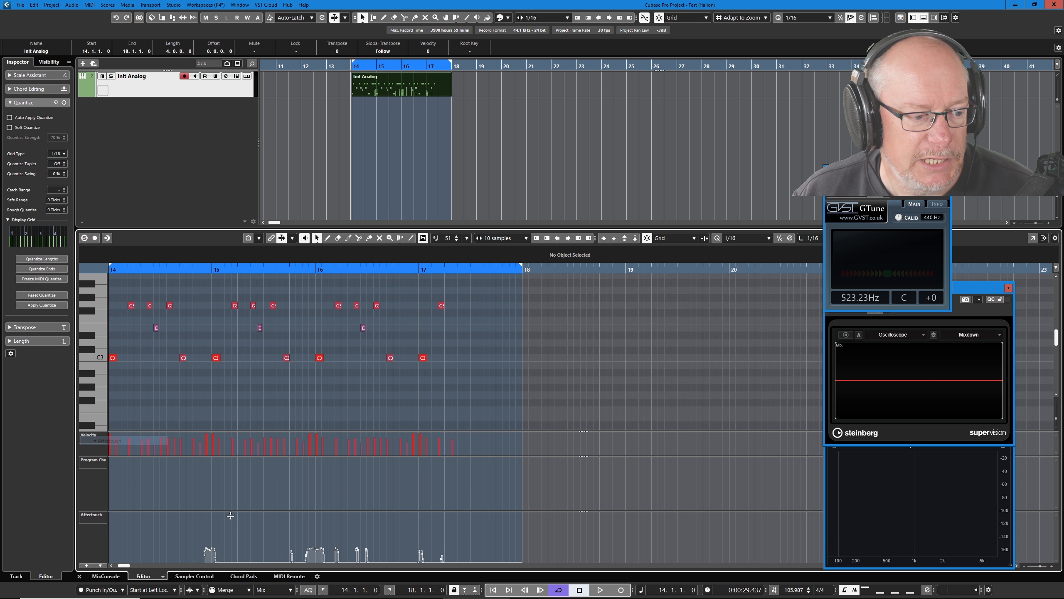
{"action": "left_click", "coordinate": [124, 441]}
{"action": "left_click_drag", "start_coordinate": [186, 524], "coordinate": [516, 584]}
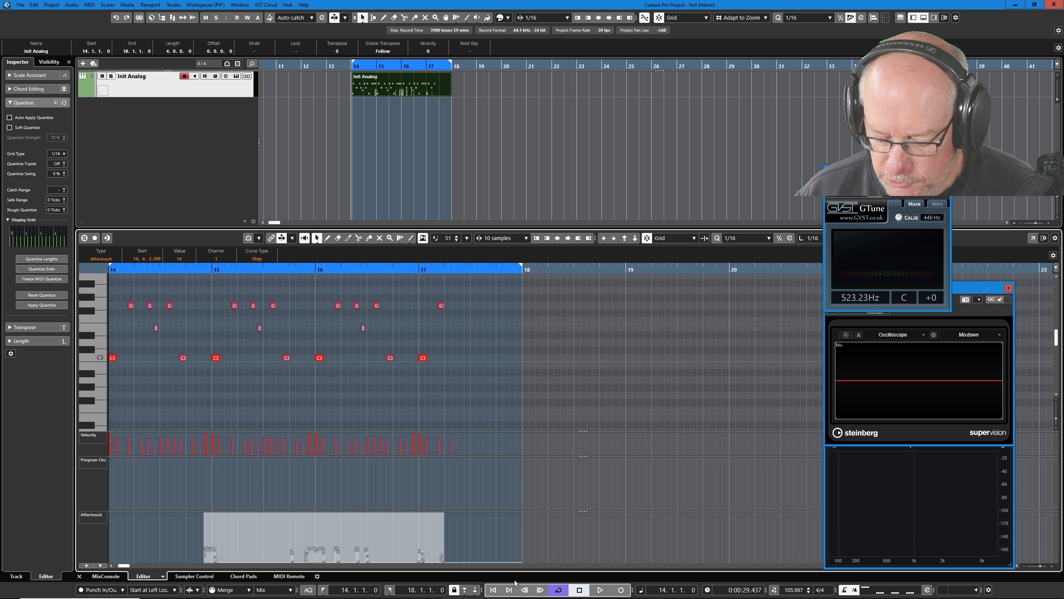
{"action": "key", "text": "Delete"}
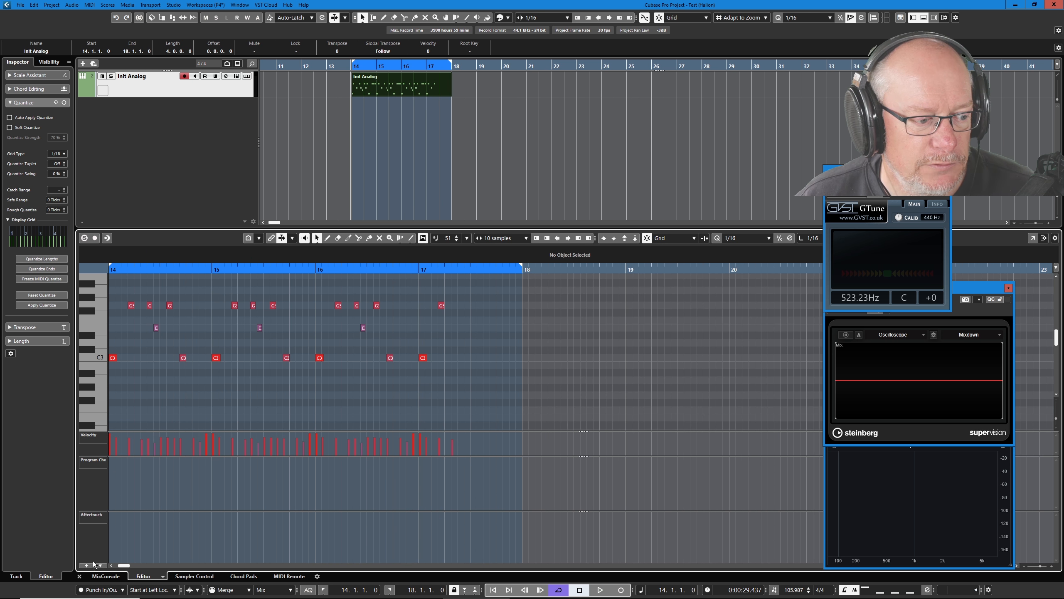
{"action": "right_click", "coordinate": [89, 540]}
{"action": "left_click", "coordinate": [119, 483]}
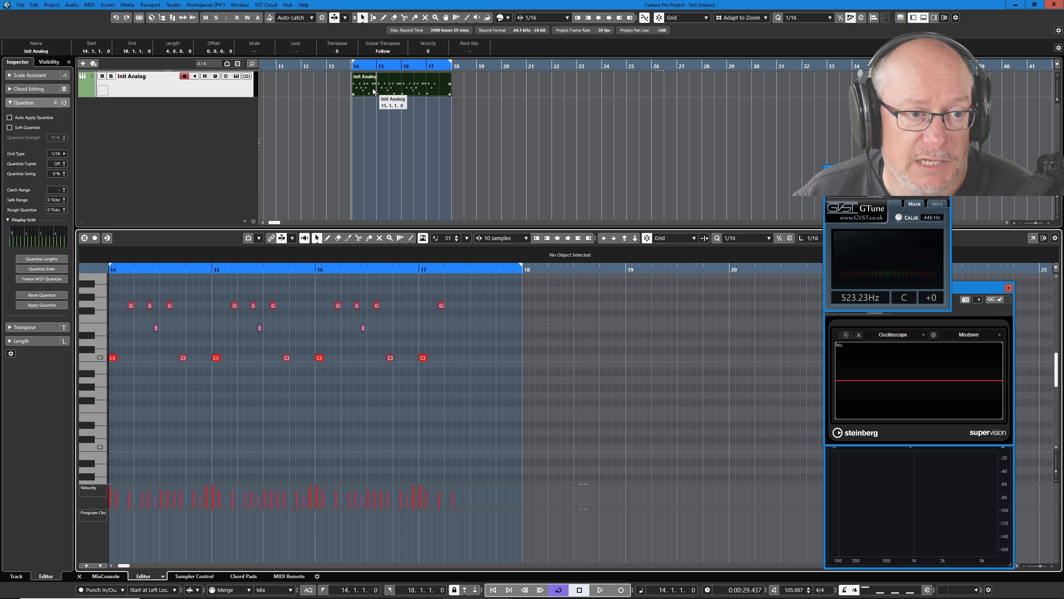
Step: Move the existing MIDI part to bar 18 and export a newly recorded FlexPhraser take to the track at bar 14
{"action": "left_click_drag", "start_coordinate": [372, 88], "coordinate": [468, 82]}
{"action": "left_click", "coordinate": [237, 76]}
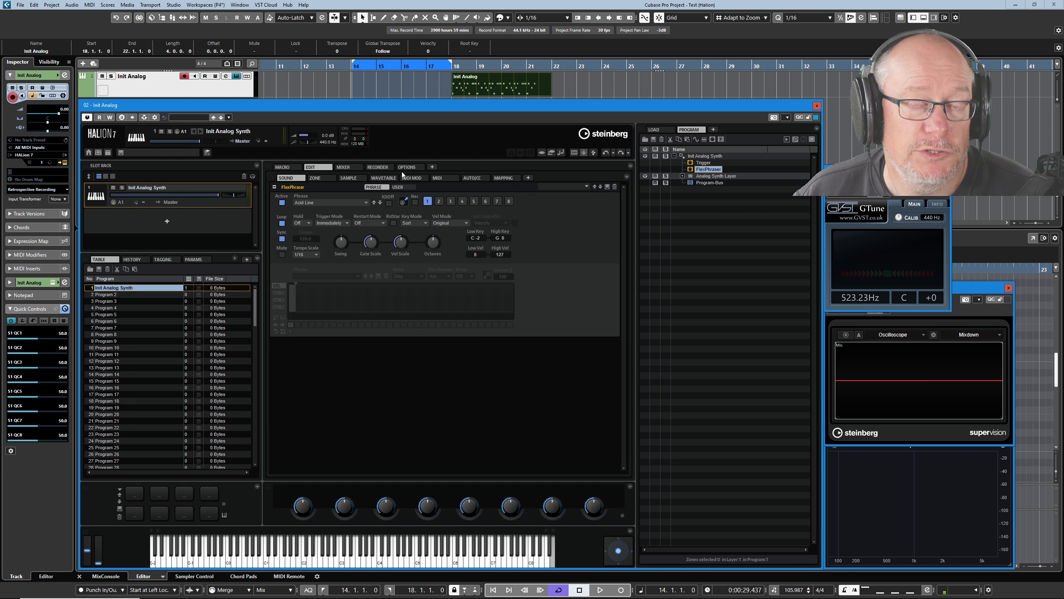
{"action": "left_click", "coordinate": [415, 202]}
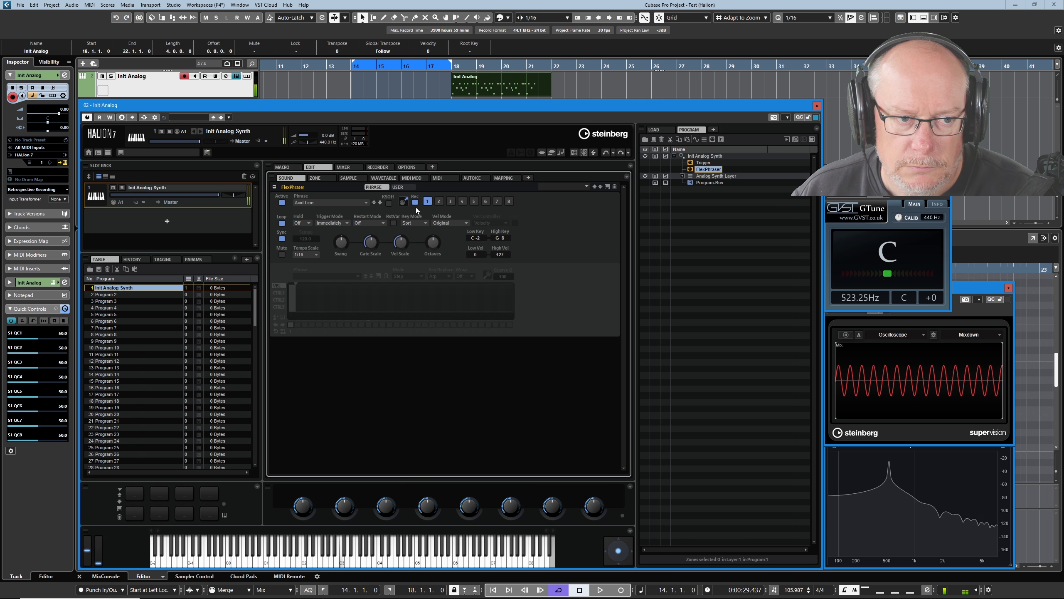
{"action": "left_click_drag", "start_coordinate": [353, 86], "coordinate": [353, 86]}
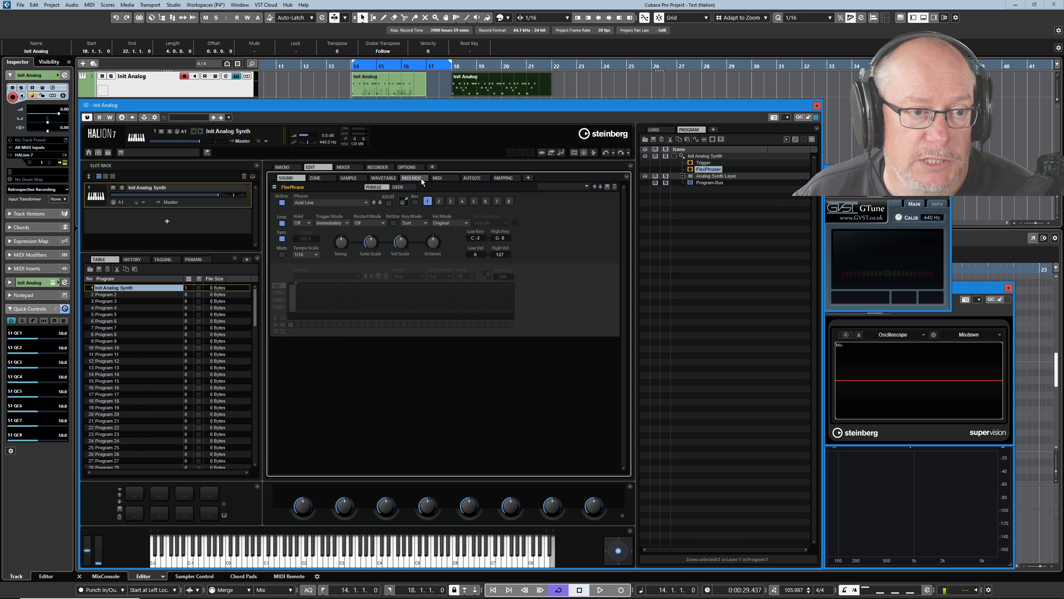
{"action": "left_click", "coordinate": [817, 106]}
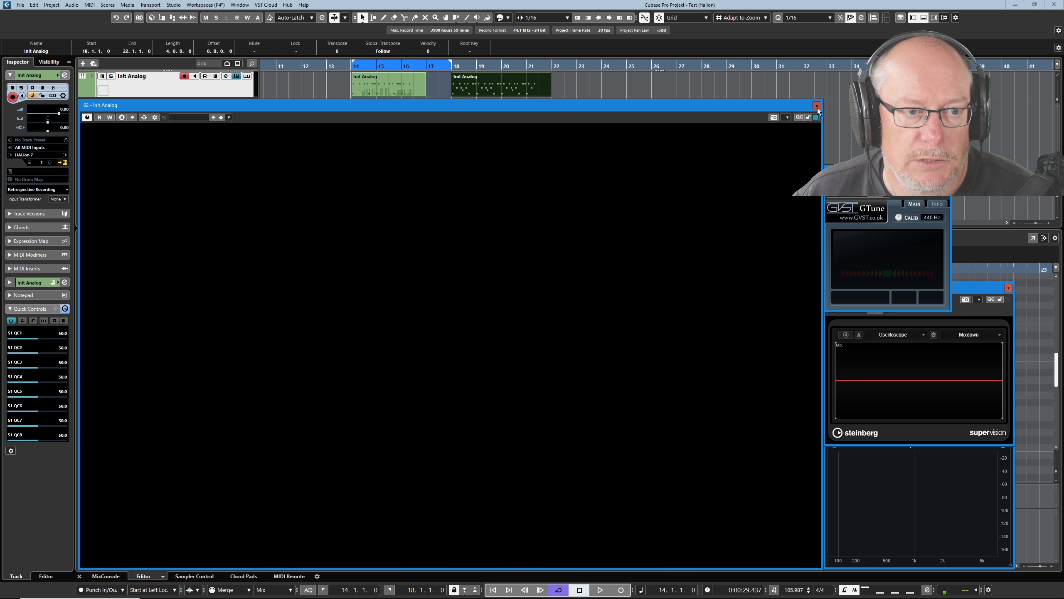
Step: Duplicate the Init Analog track, and erase the bar 14 part from the copy and the bar 18 part from the original
{"action": "left_click", "coordinate": [398, 90]}
{"action": "key", "text": "ctrl+shift+d"}
{"action": "key", "text": "5"}
{"action": "left_click", "coordinate": [386, 106]}
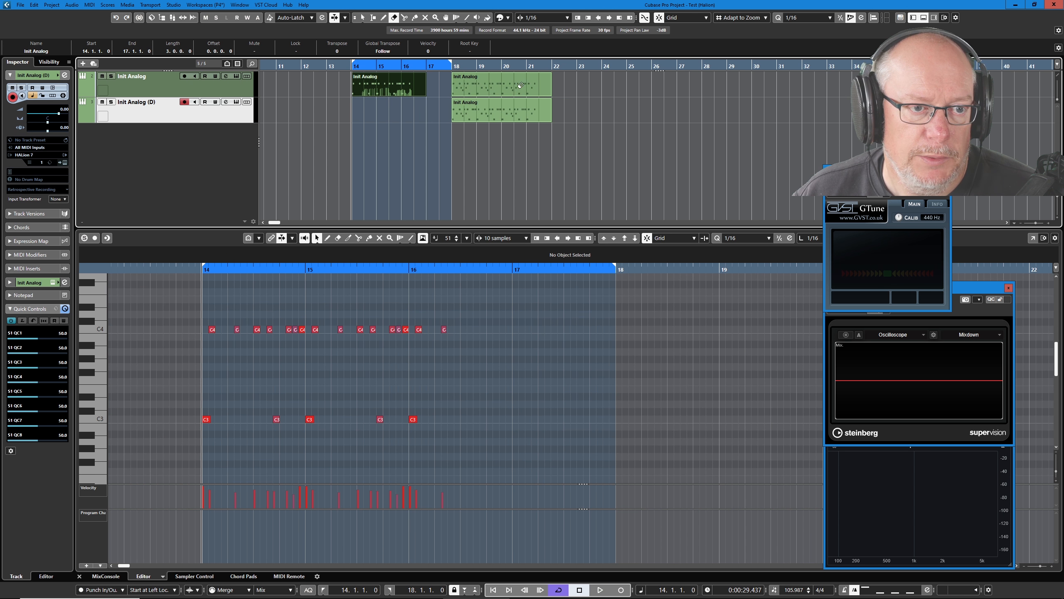
{"action": "left_click", "coordinate": [494, 84]}
{"action": "key", "text": "1"}
Step: Move the duplicate track's part from bar 18 to bar 14 and link the Key Editor view to the project window
{"action": "left_click", "coordinate": [479, 112]}
{"action": "left_click_drag", "start_coordinate": [479, 112], "coordinate": [378, 113]}
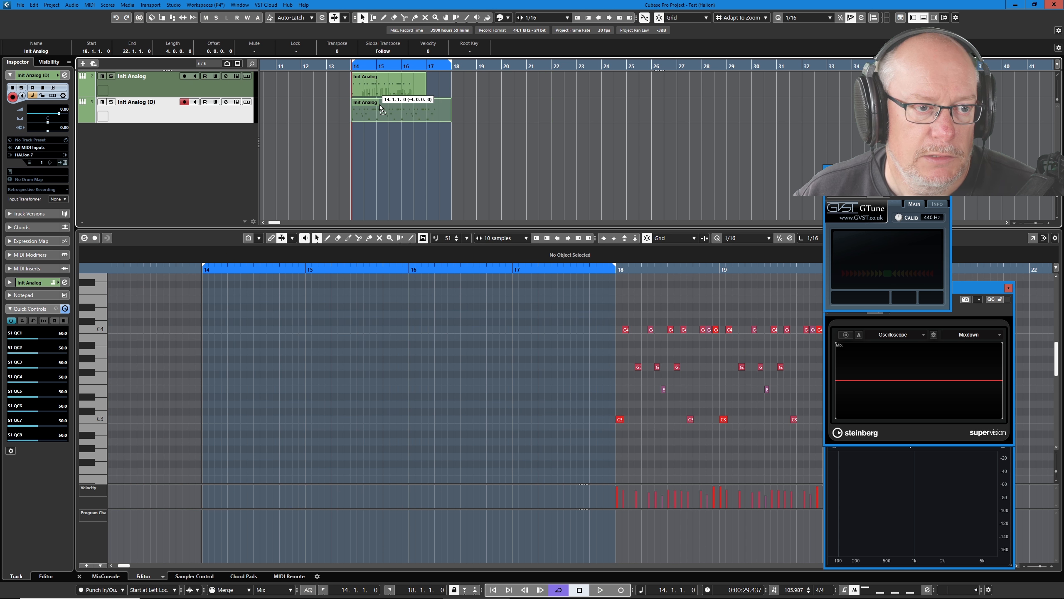
{"action": "left_click", "coordinate": [269, 240]}
{"action": "scroll", "coordinate": [355, 355], "scroll_direction": "up", "scroll_amount": 3}
{"action": "scroll", "coordinate": [354, 352], "scroll_direction": "up", "scroll_amount": 2}
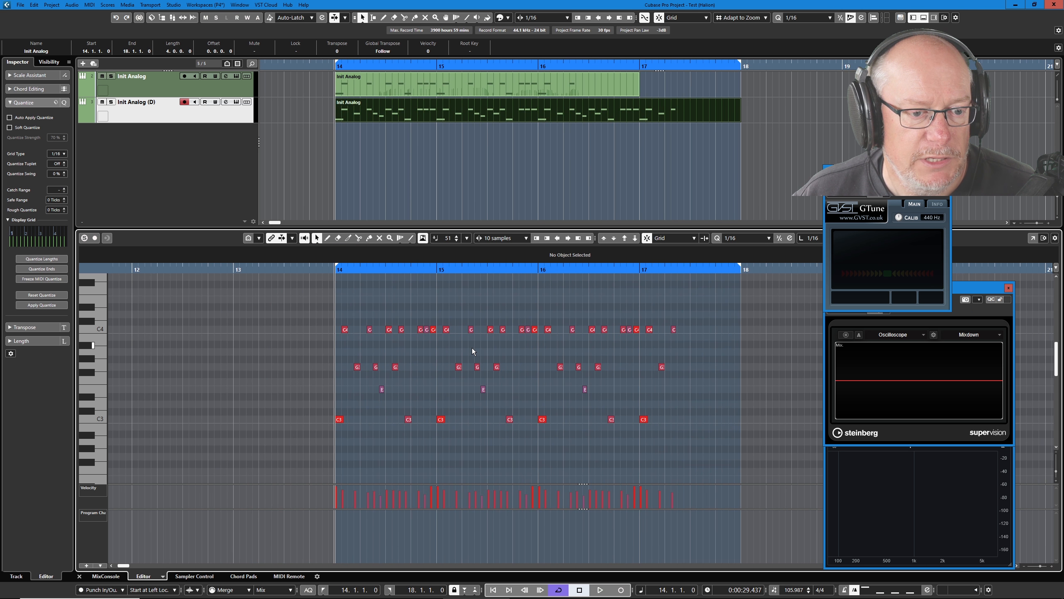
{"action": "scroll", "coordinate": [474, 347], "scroll_direction": "up", "scroll_amount": 2}
Step: Compare the notes of the two exported parts by alternately viewing each in the Key Editor
{"action": "left_click", "coordinate": [402, 86]}
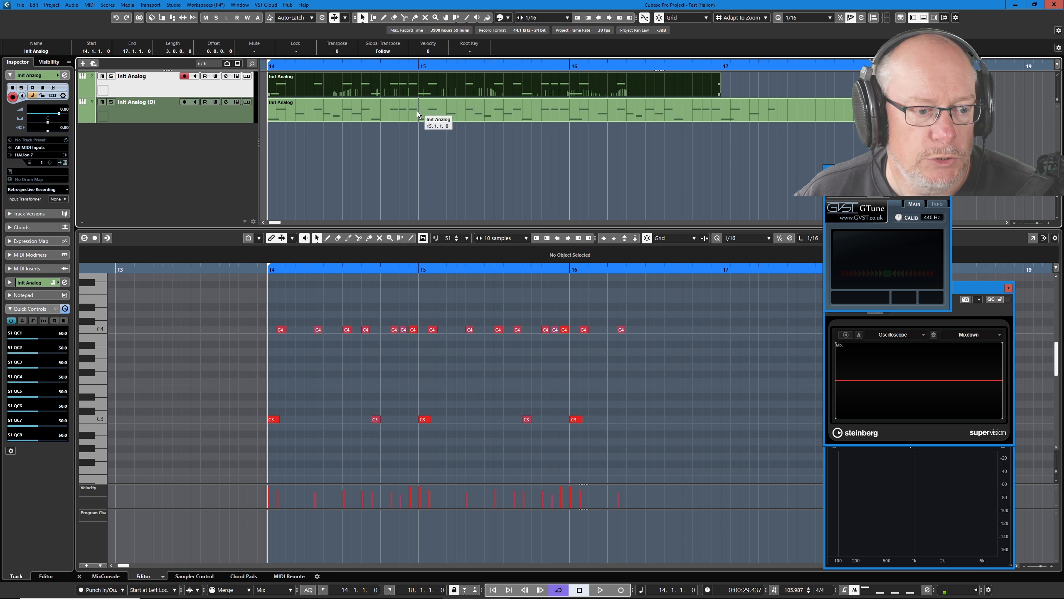
{"action": "left_click", "coordinate": [407, 112]}
{"action": "left_click", "coordinate": [422, 85]}
{"action": "left_click", "coordinate": [425, 109]}
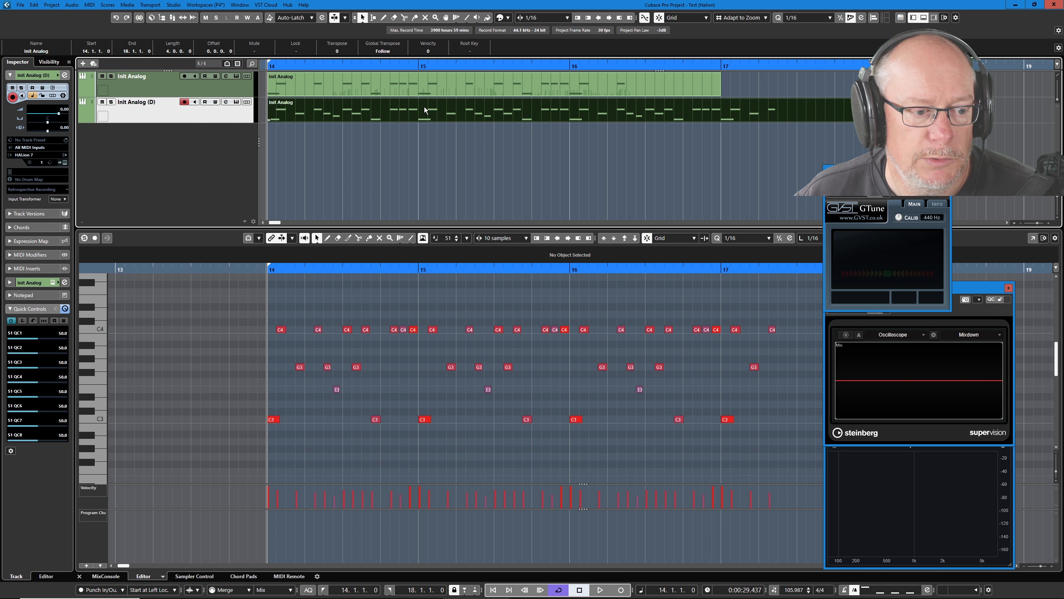
{"action": "left_click", "coordinate": [444, 86]}
{"action": "left_click", "coordinate": [452, 110]}
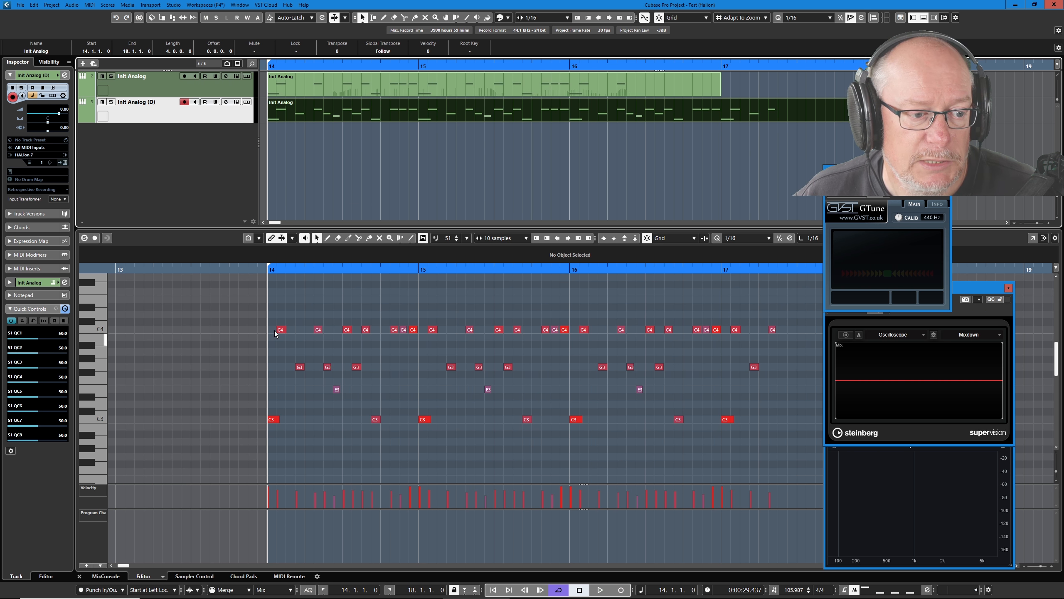
{"action": "left_click", "coordinate": [443, 82]}
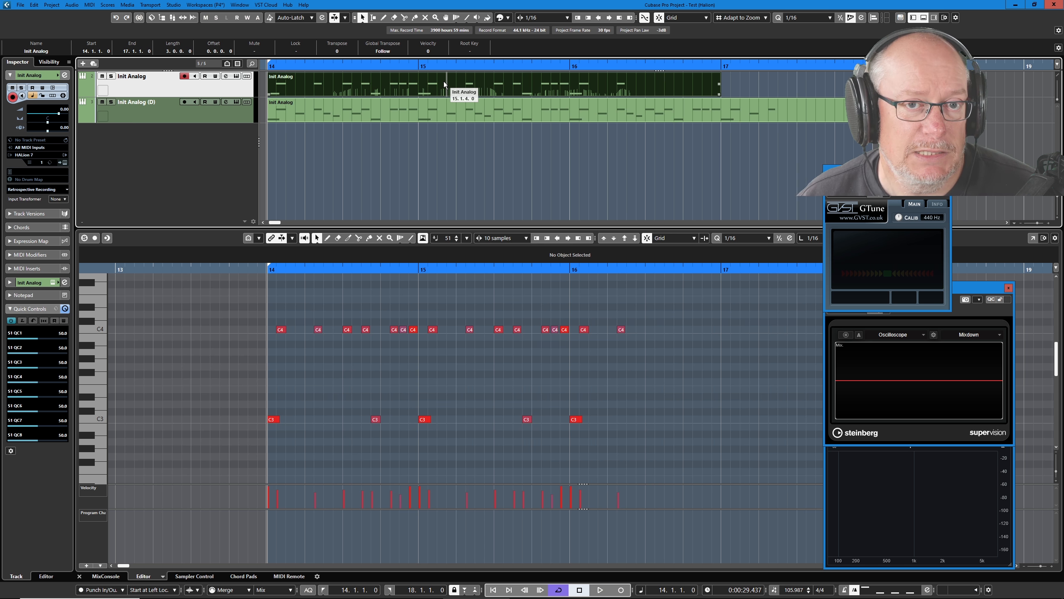
{"action": "left_click", "coordinate": [444, 108]}
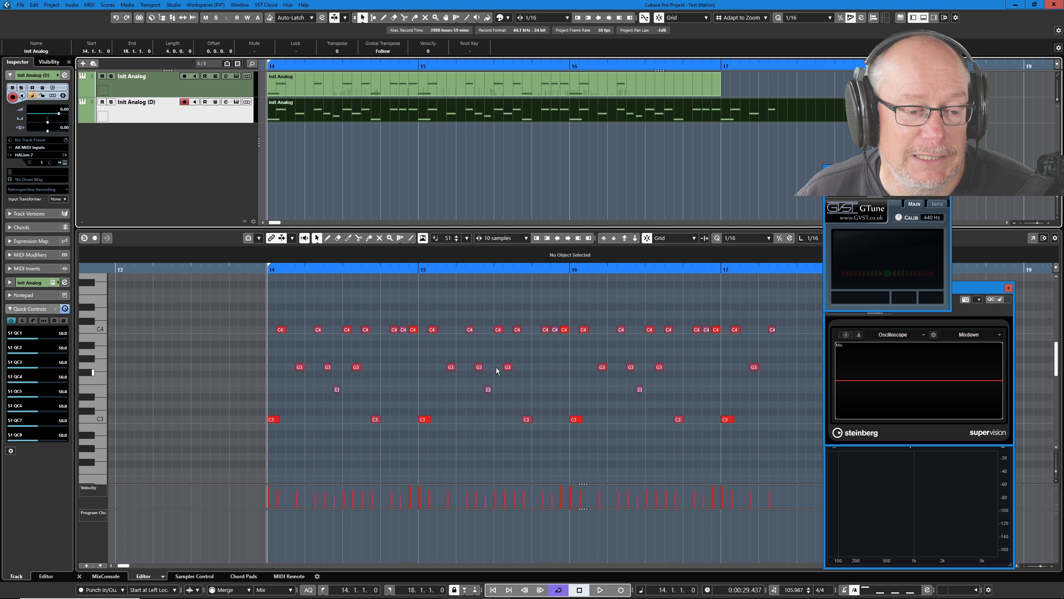
Step: Open the HALion instrument of the original Init Analog track and set the FlexPhraser's Key Mode to As Played
{"action": "left_click", "coordinate": [236, 78]}
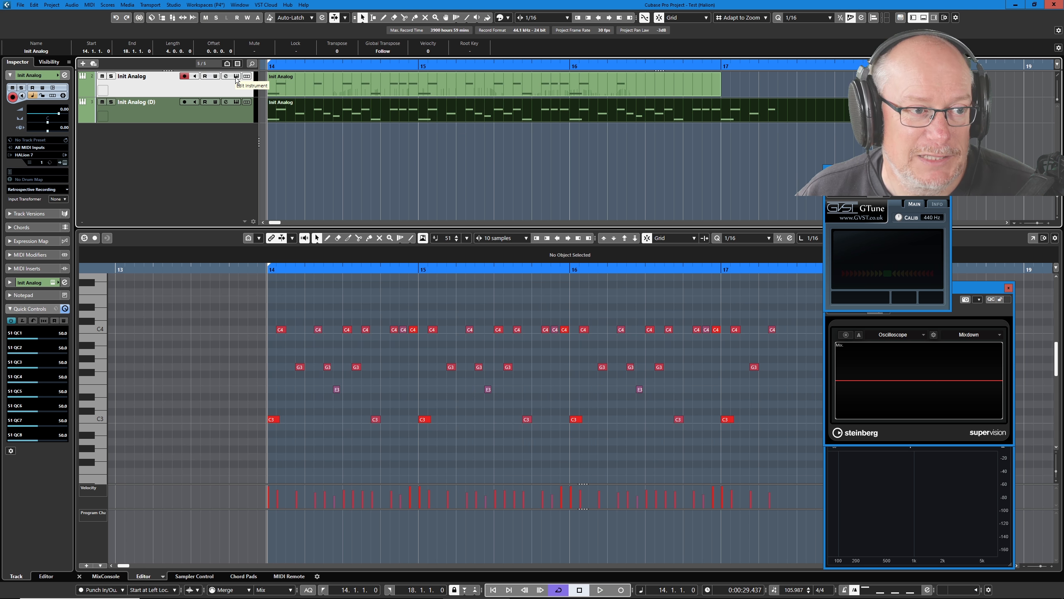
{"action": "left_click", "coordinate": [236, 77]}
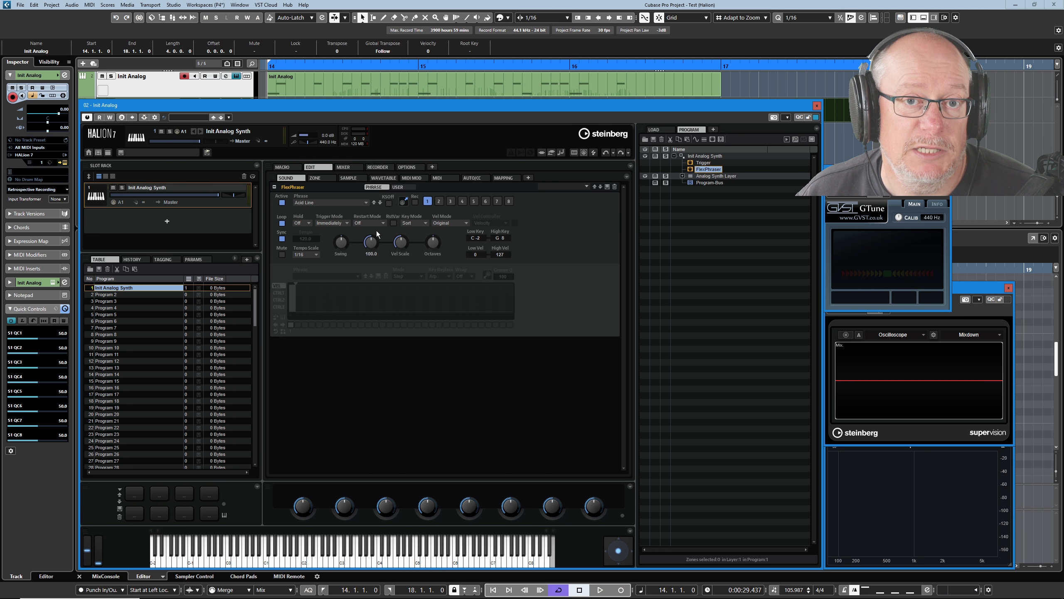
{"action": "left_click", "coordinate": [407, 224]}
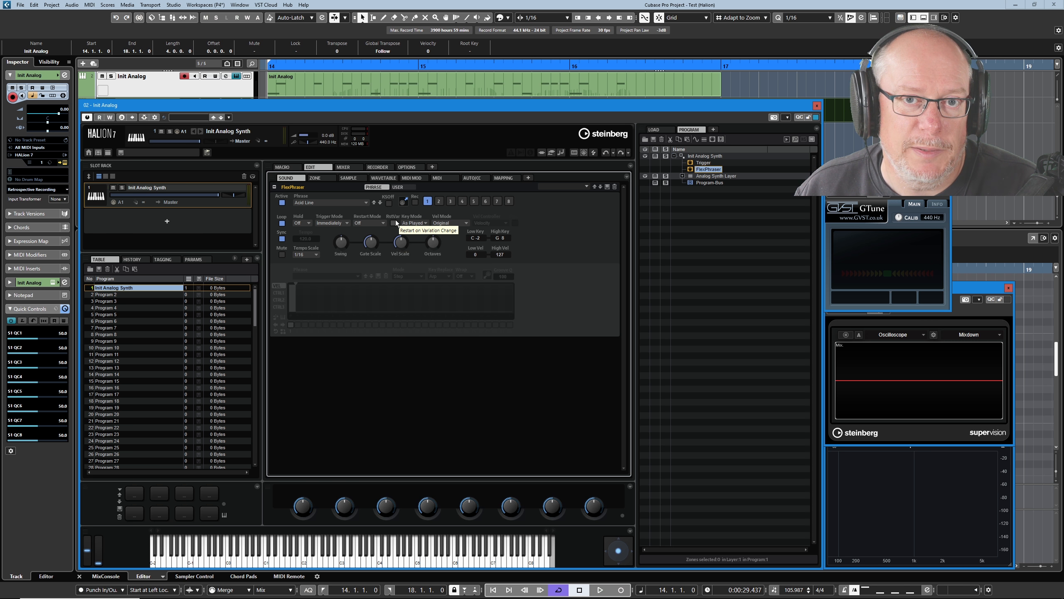
Step: Reinitialize the program slot with Init Analog Synth and activate the FlexPhraser module in its program tree
{"action": "right_click", "coordinate": [162, 192]}
{"action": "mouse_move", "coordinate": [232, 204]}
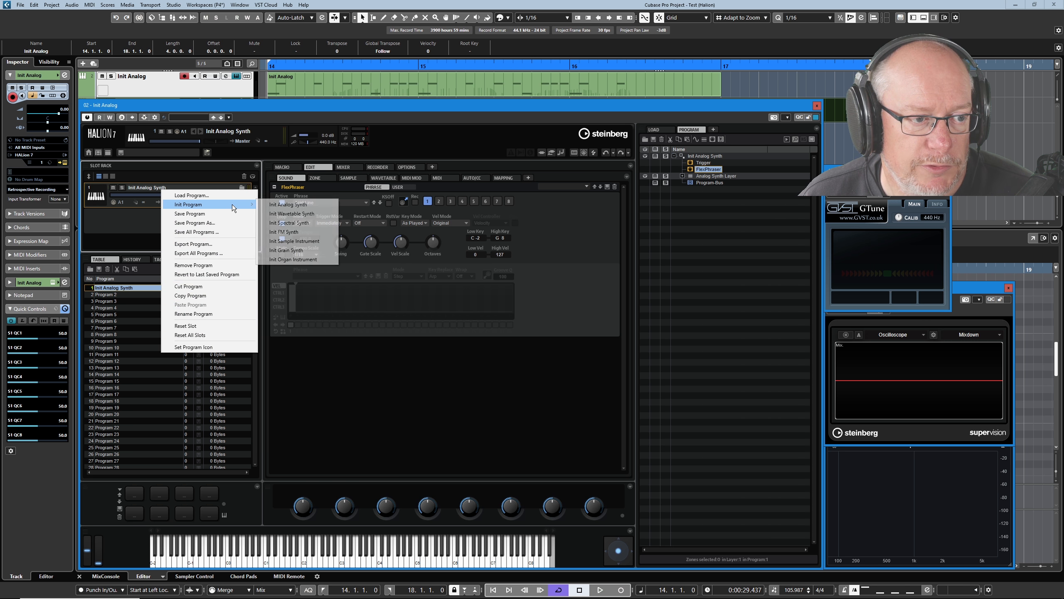
{"action": "left_click", "coordinate": [298, 204]}
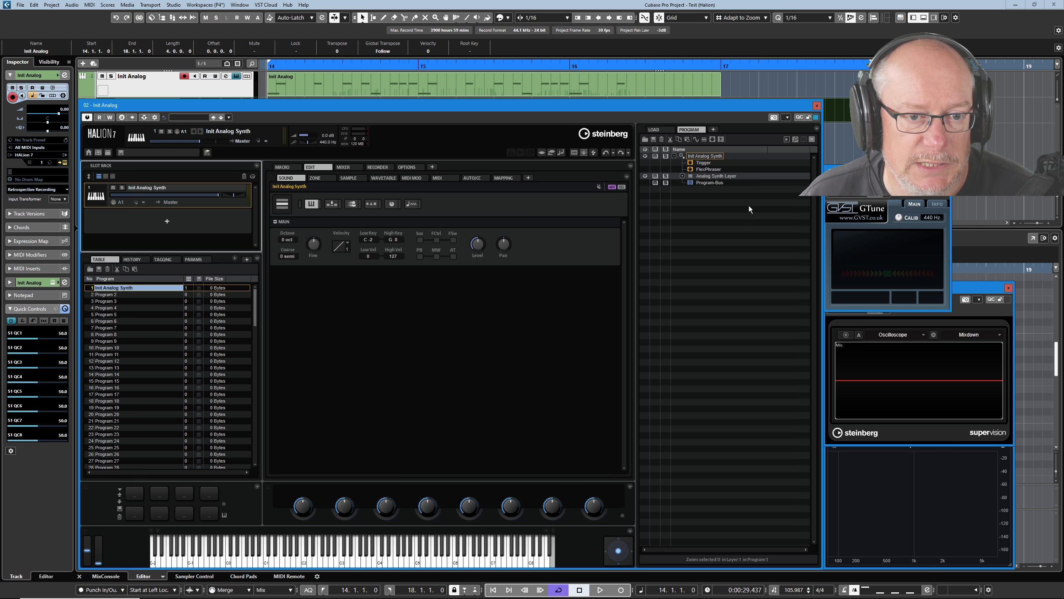
{"action": "left_click", "coordinate": [715, 167]}
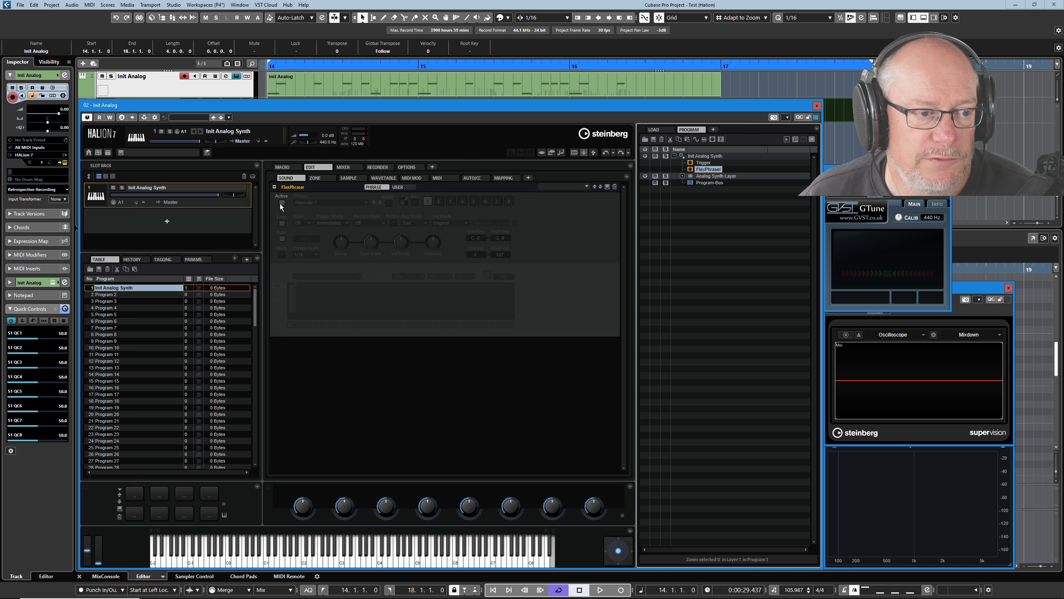
{"action": "left_click", "coordinate": [282, 202]}
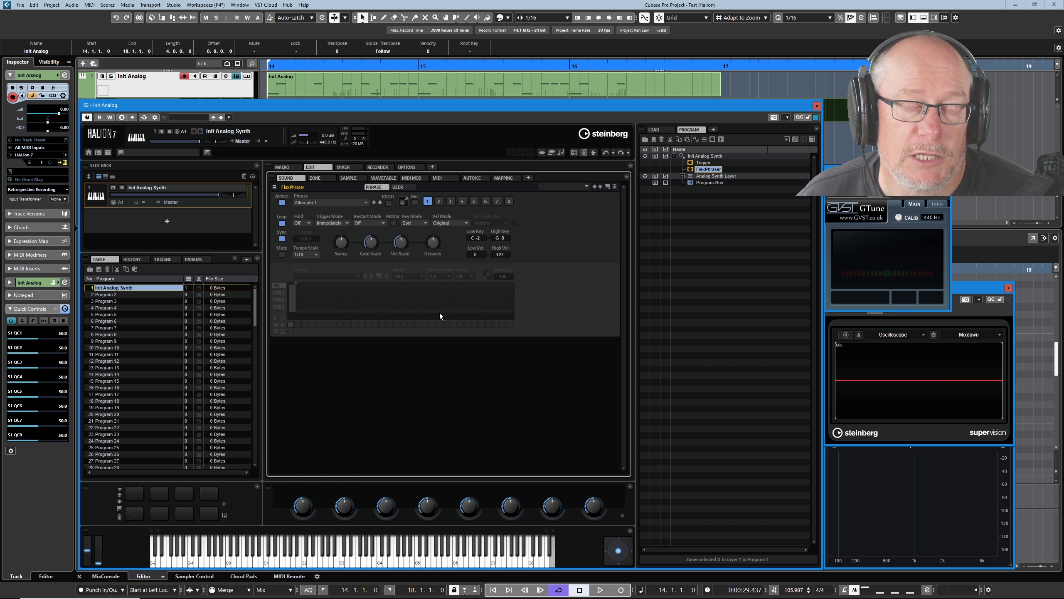
Step: Turn on Hold for the phrase and lower the Stereo Out level in the mixer to about -16.4 dB
{"action": "left_click", "coordinate": [300, 223]}
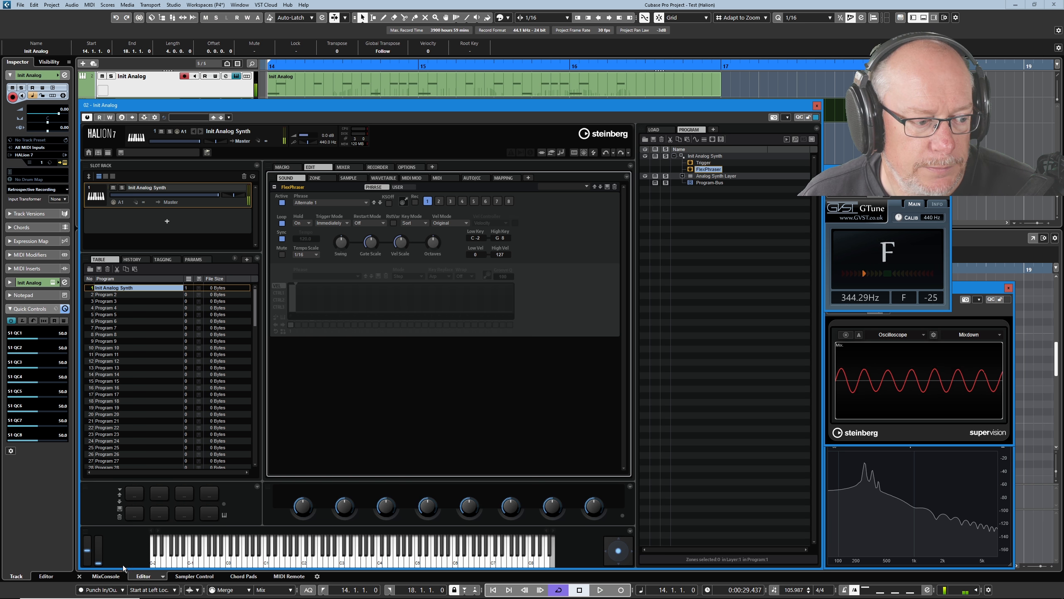
{"action": "left_click", "coordinate": [109, 577]}
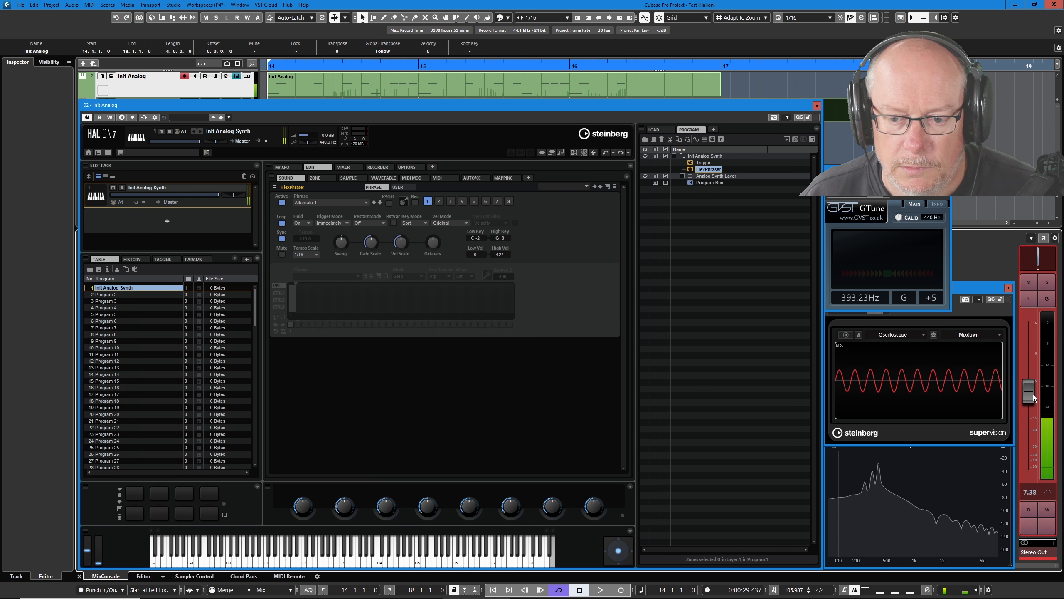
{"action": "left_click_drag", "start_coordinate": [1029, 390], "coordinate": [1032, 425]}
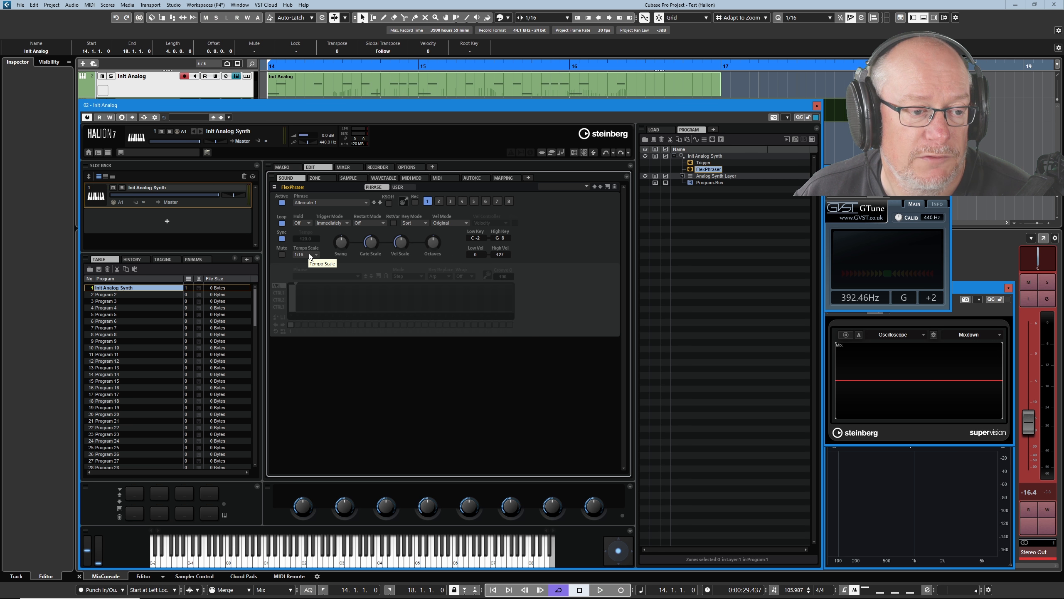
Step: Set the phrase's Tempo Scale to 1/8 and turn off its Sync option
{"action": "left_click", "coordinate": [309, 254]}
{"action": "left_click", "coordinate": [325, 371]}
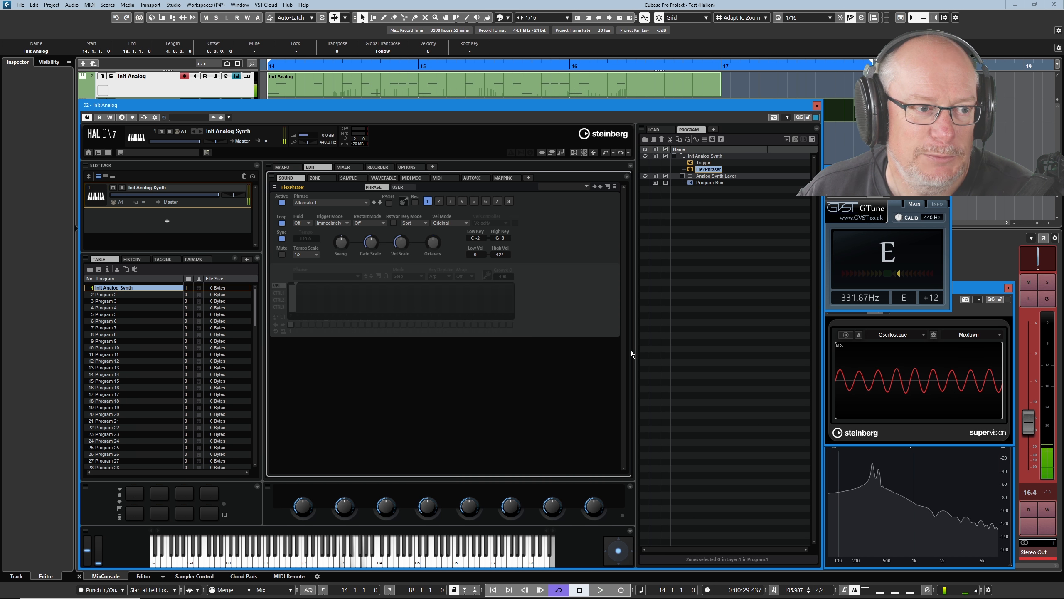
{"action": "left_click", "coordinate": [282, 239]}
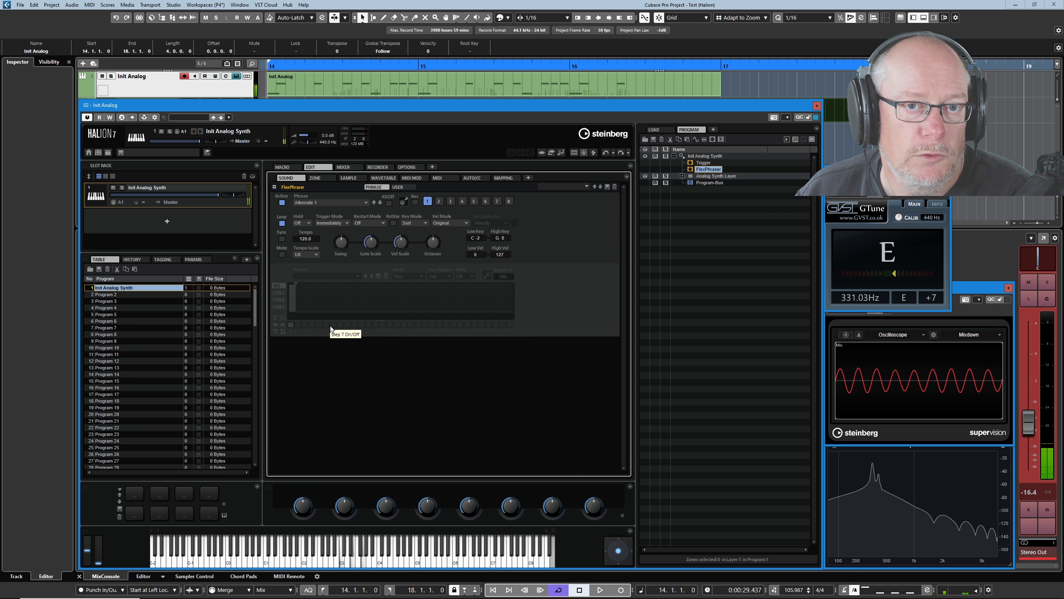
Step: Set the Tempo Scale to 1/16, lower the unsynced tempo to about 107, and turn Sync on
{"action": "left_click", "coordinate": [298, 254]}
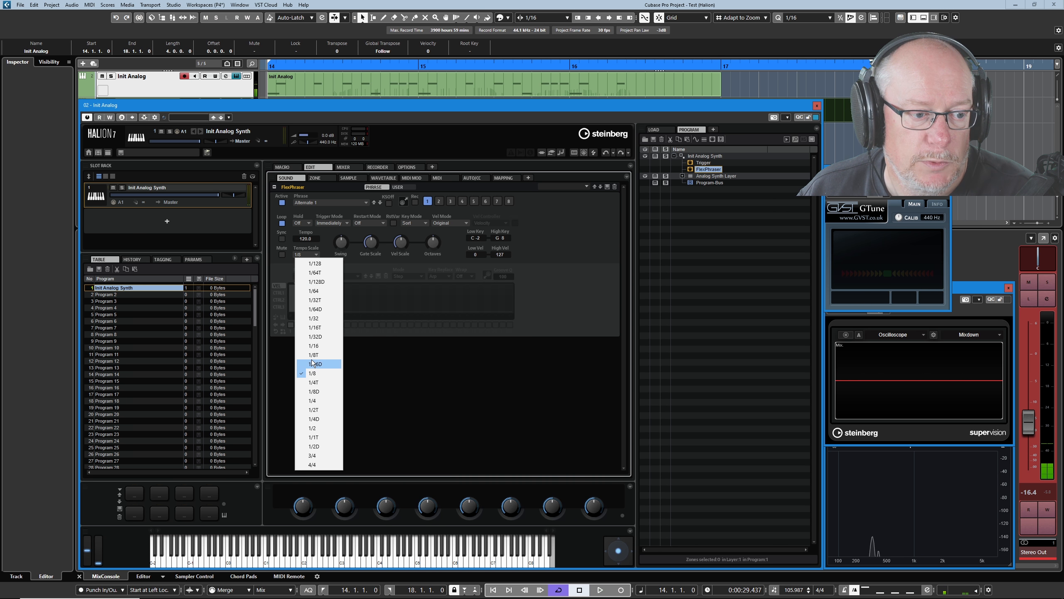
{"action": "left_click", "coordinate": [318, 346]}
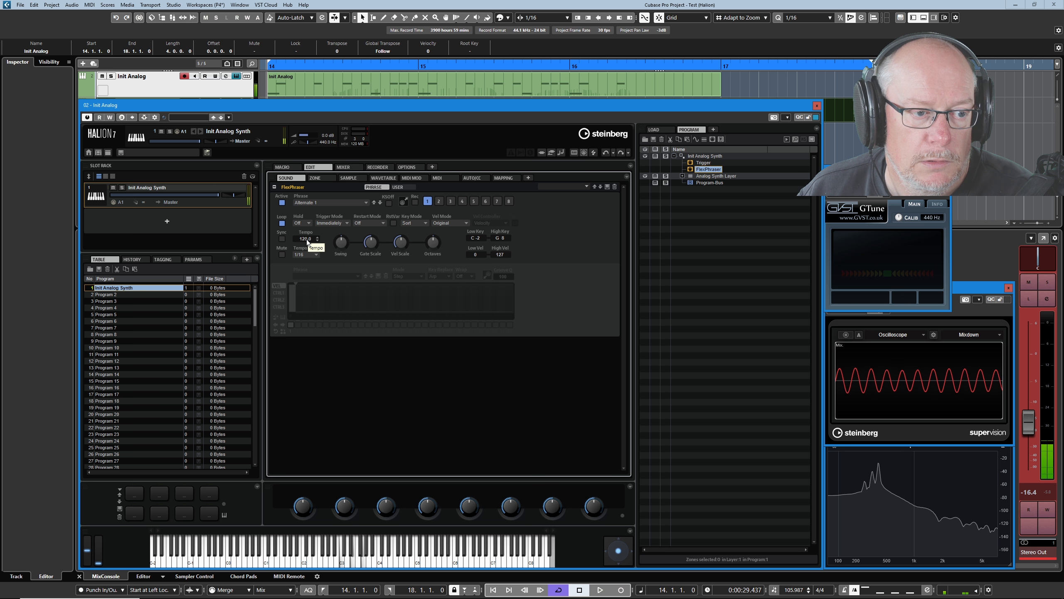
{"action": "left_click_drag", "start_coordinate": [306, 252], "coordinate": [304, 290]}
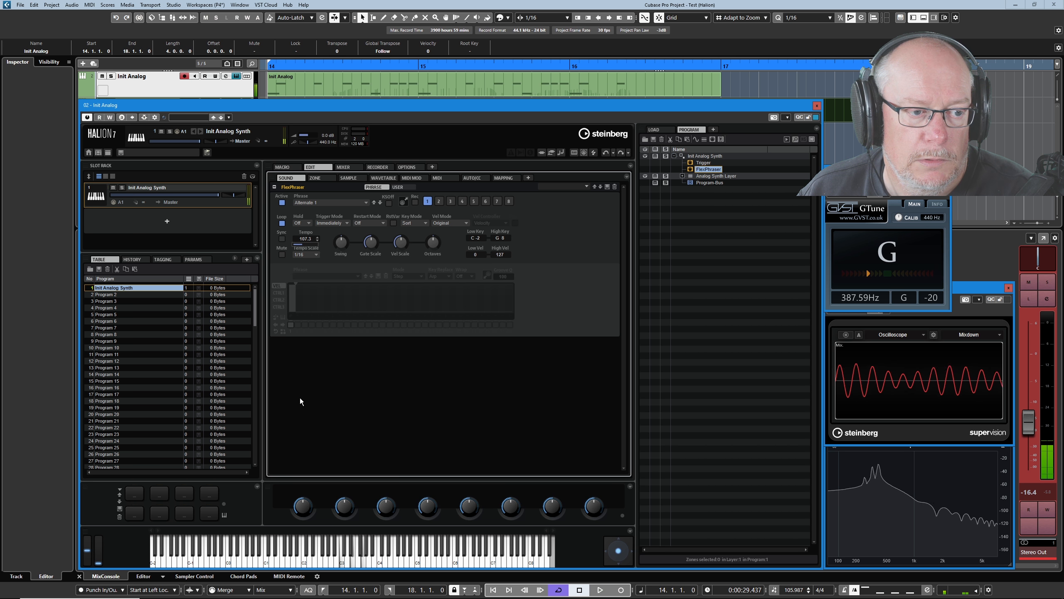
{"action": "left_click", "coordinate": [282, 238]}
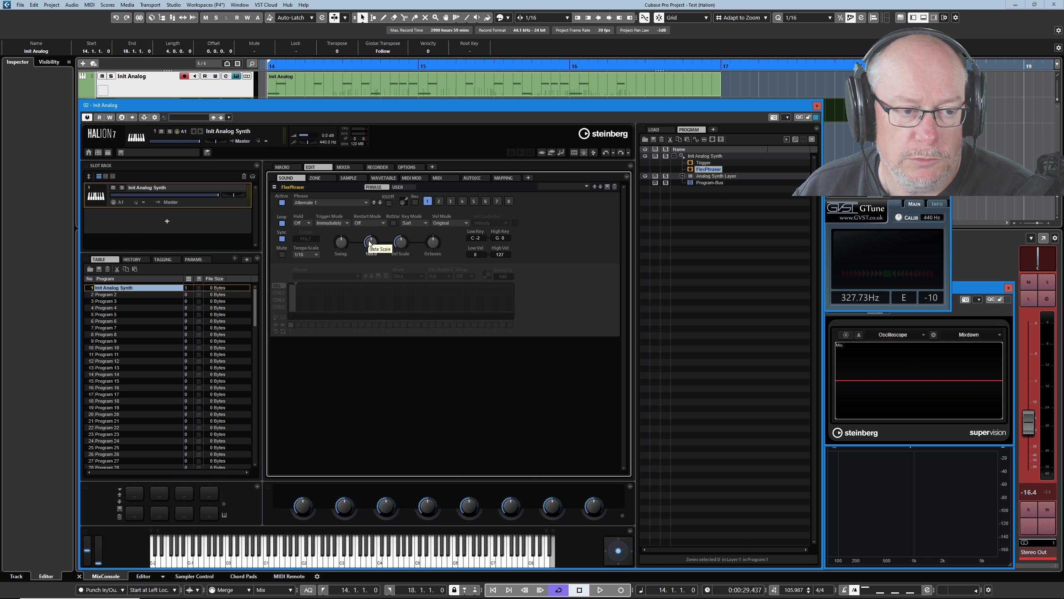
Step: Try different Gate Scale amounts on the Alternate 1 phrase
{"action": "mouse_move", "coordinate": [368, 240]}
{"action": "left_mouse_down"}
{"action": "mouse_move", "coordinate": [380, 292]}
{"action": "mouse_move", "coordinate": [384, 260]}
{"action": "mouse_move", "coordinate": [369, 241]}
{"action": "left_mouse_up"}
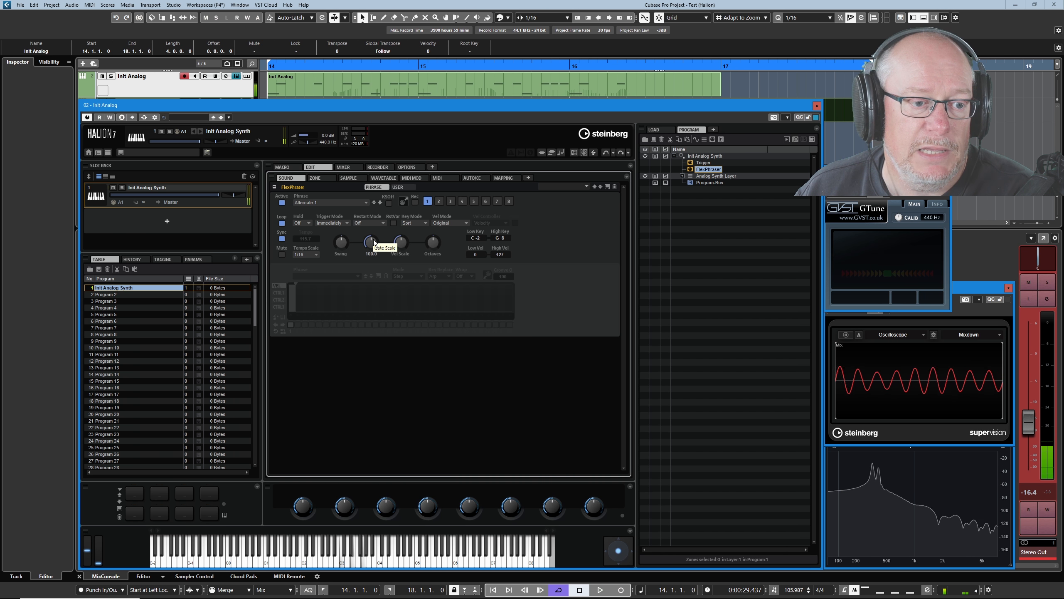
{"action": "left_click_drag", "start_coordinate": [373, 239], "coordinate": [380, 226]}
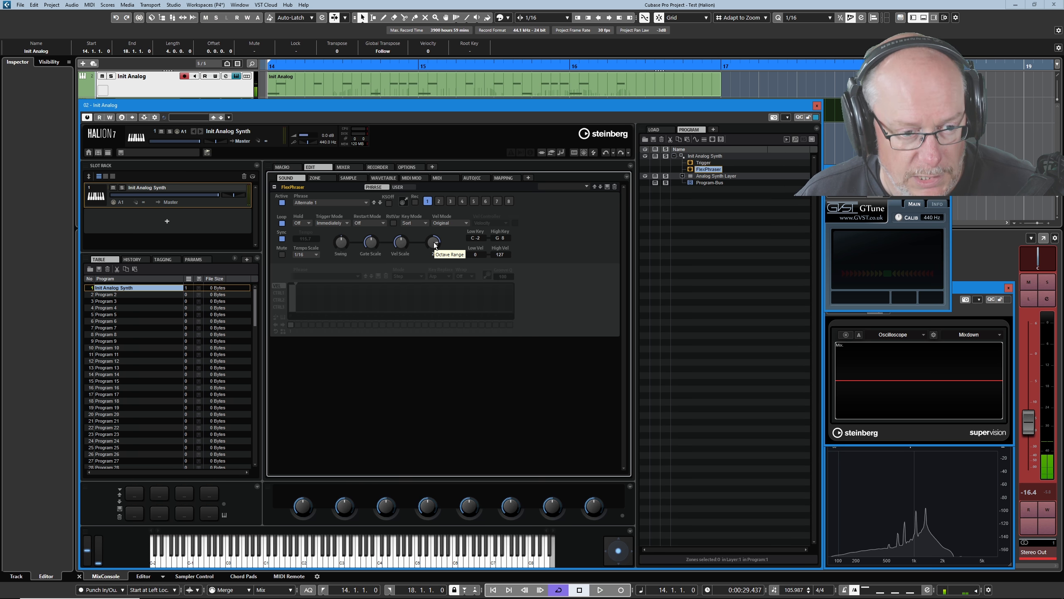
Step: Try the Vel Controller velocity mode with Modulation as its controller, using Hold to audition the phrase
{"action": "left_click", "coordinate": [447, 223]}
{"action": "left_click", "coordinate": [461, 242]}
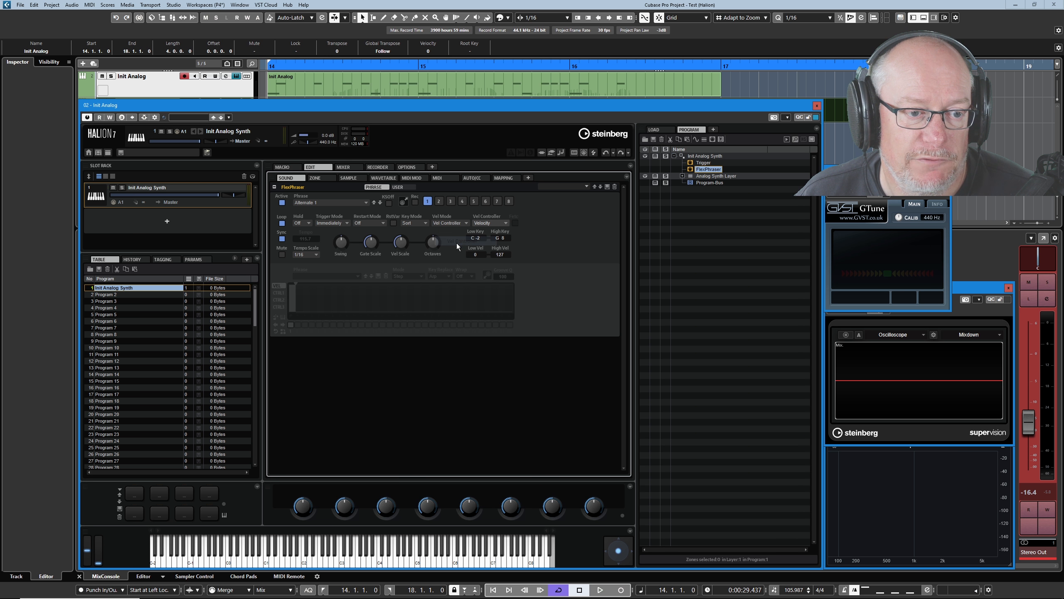
{"action": "left_click", "coordinate": [483, 223]}
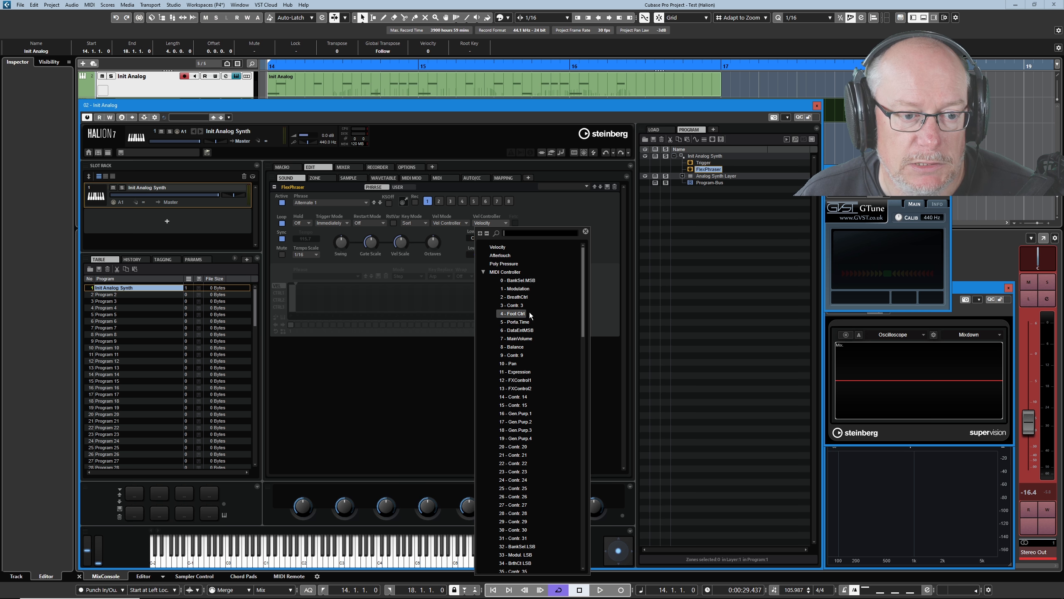
{"action": "left_click", "coordinate": [519, 290]}
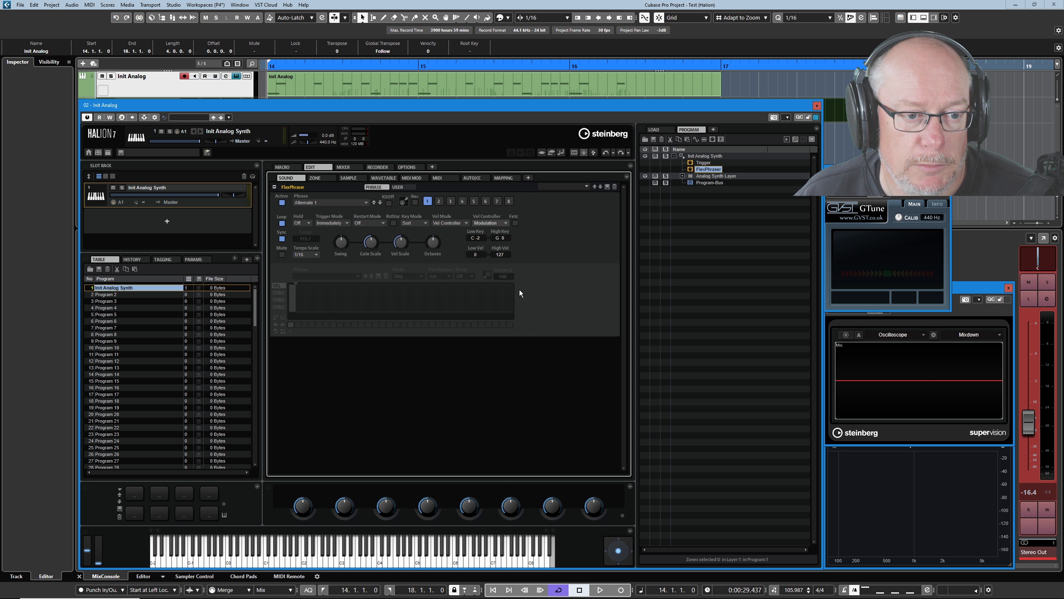
{"action": "left_click", "coordinate": [302, 223]}
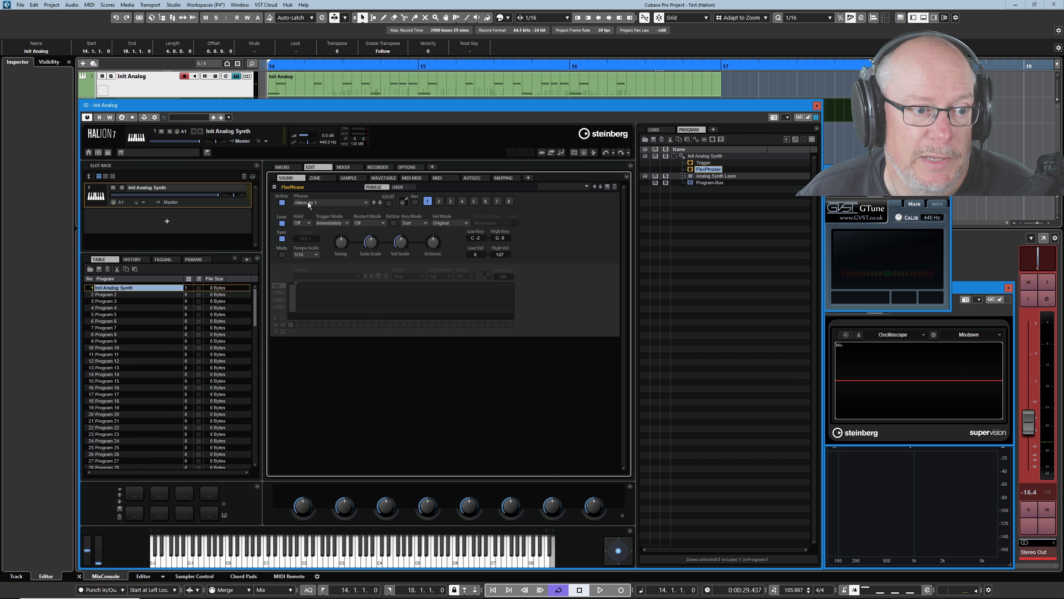
Step: Load the Up phrase from the 01 Classic Arp category and set its Tempo Scale to 1/8
{"action": "left_click", "coordinate": [307, 202]}
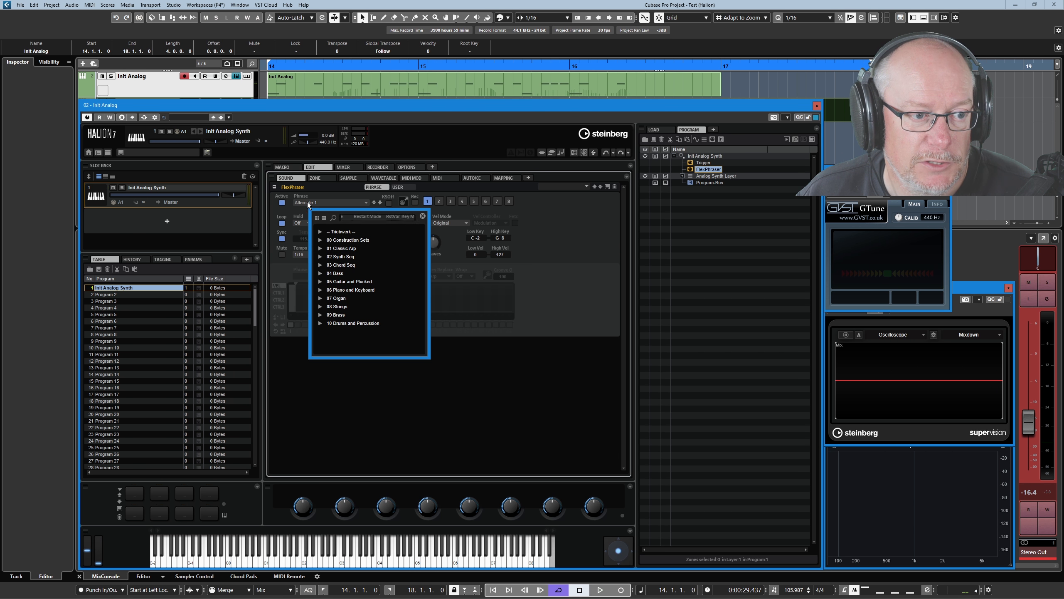
{"action": "left_click", "coordinate": [319, 248]}
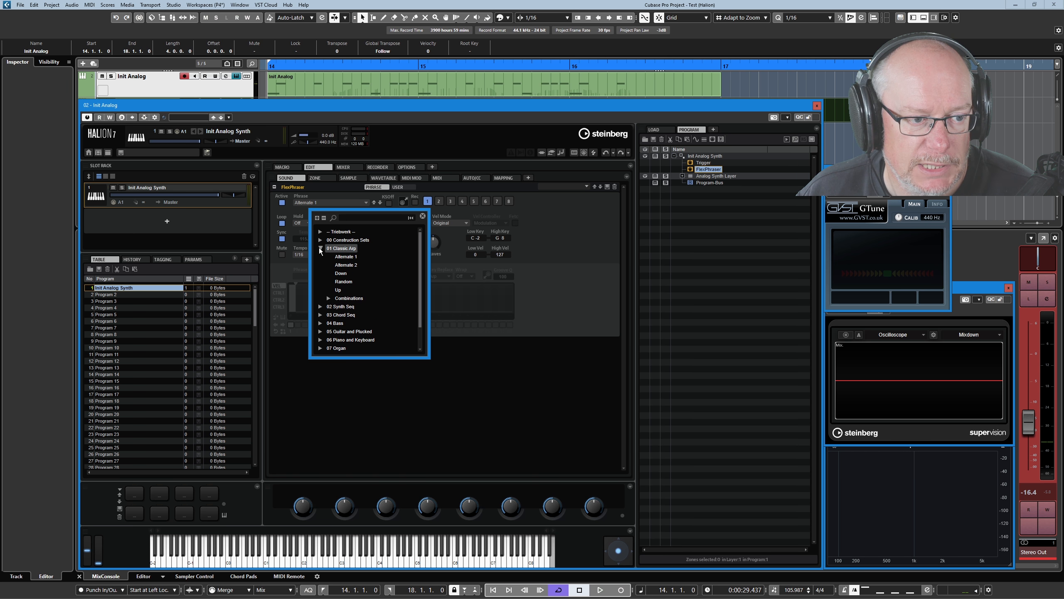
{"action": "left_click", "coordinate": [304, 293]}
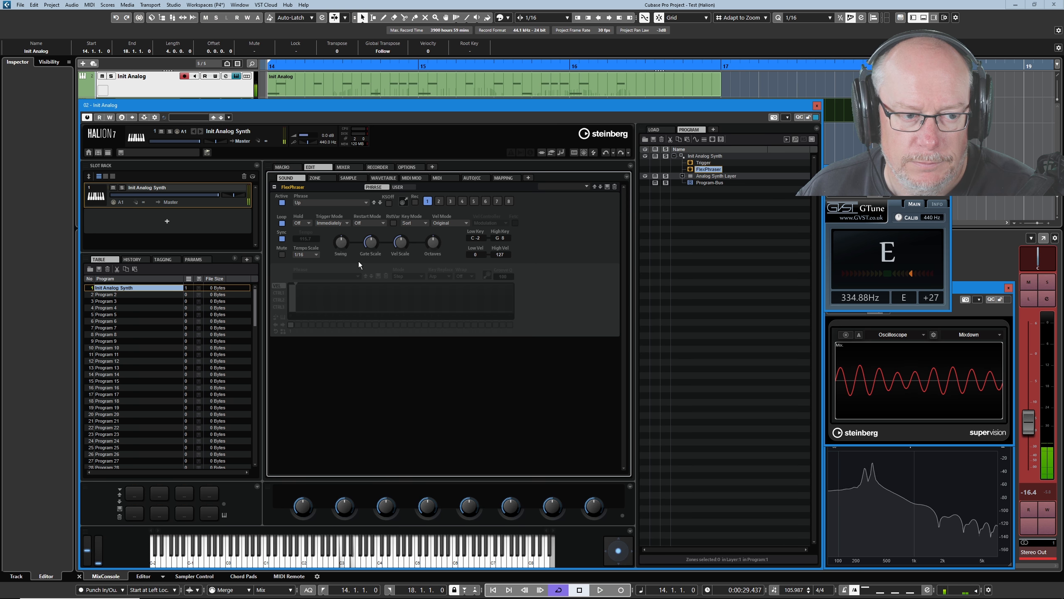
{"action": "left_click", "coordinate": [304, 253]}
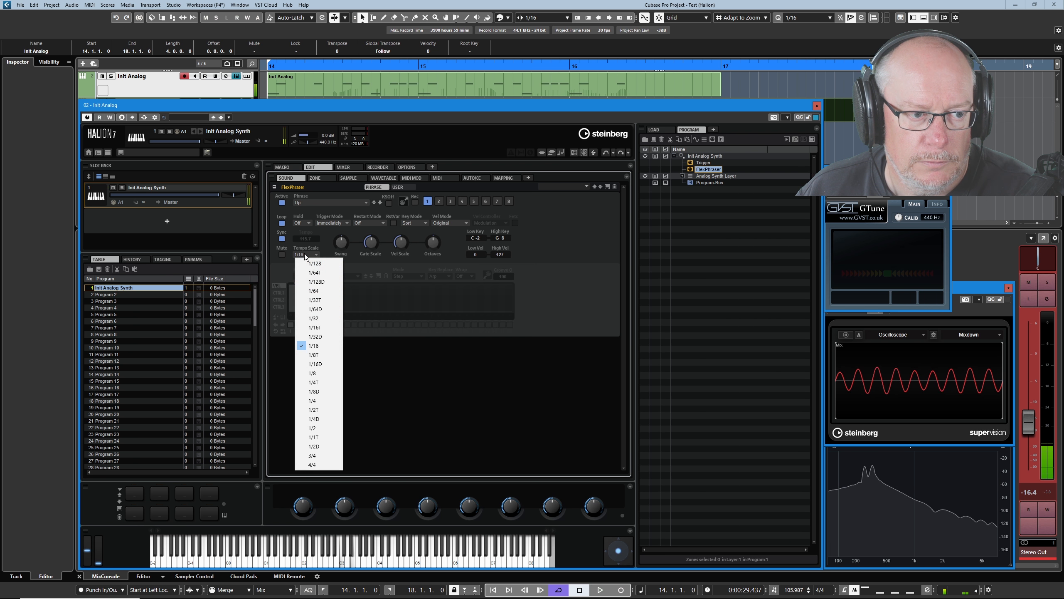
{"action": "left_click", "coordinate": [318, 373]}
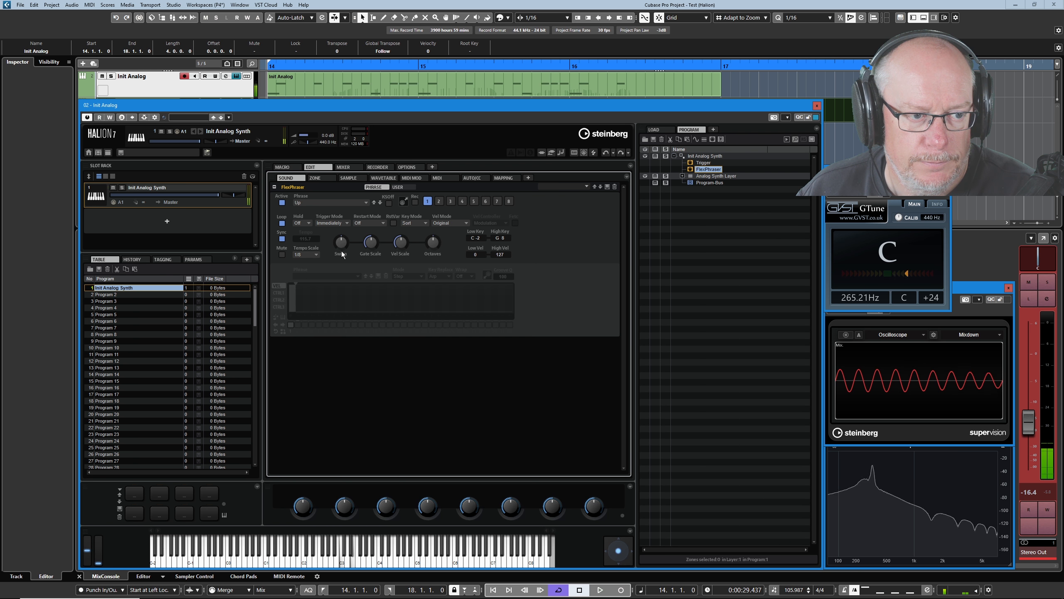
Step: Try a higher Swing amount on the Up phrase and return the setting to its centre position
{"action": "left_click_drag", "start_coordinate": [342, 242], "coordinate": [352, 235]}
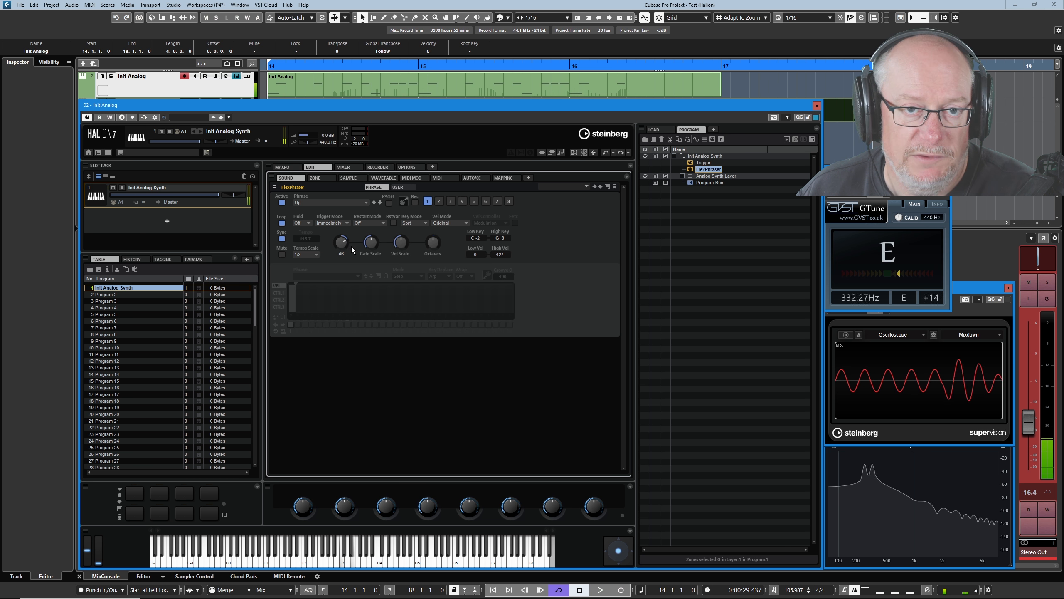
{"action": "left_click_drag", "start_coordinate": [344, 244], "coordinate": [352, 313]}
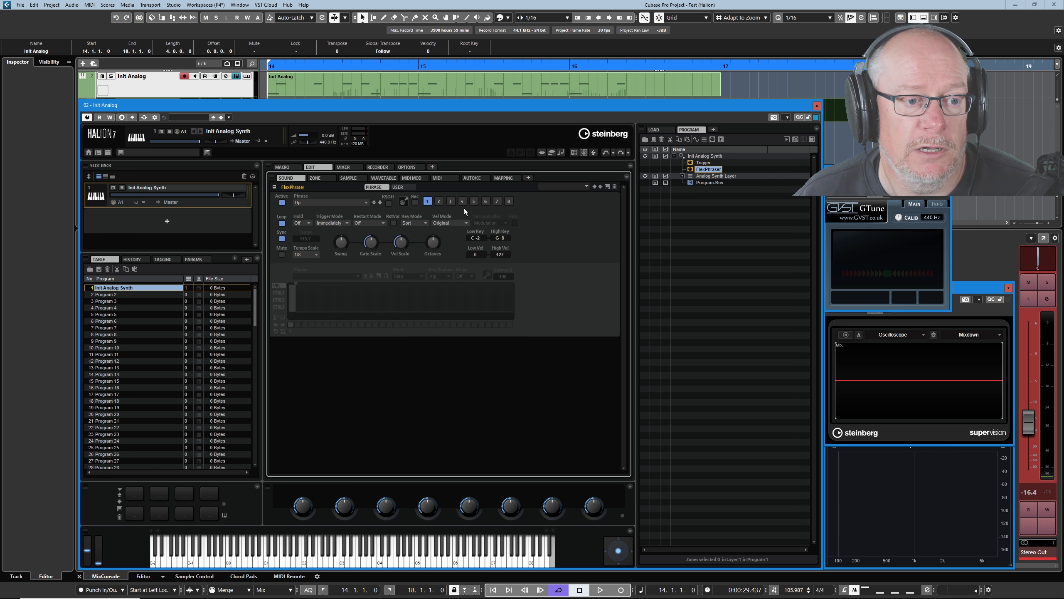
Step: View the FlexPhraser's variations 2 and 3, and return to variation 1
{"action": "left_click", "coordinate": [439, 201]}
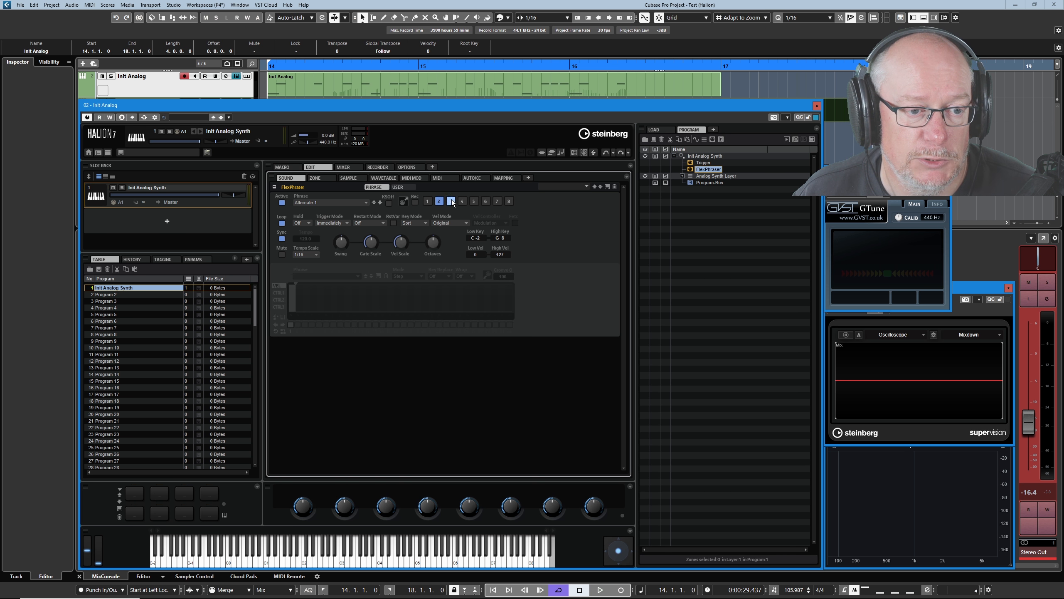
{"action": "left_click", "coordinate": [474, 202]}
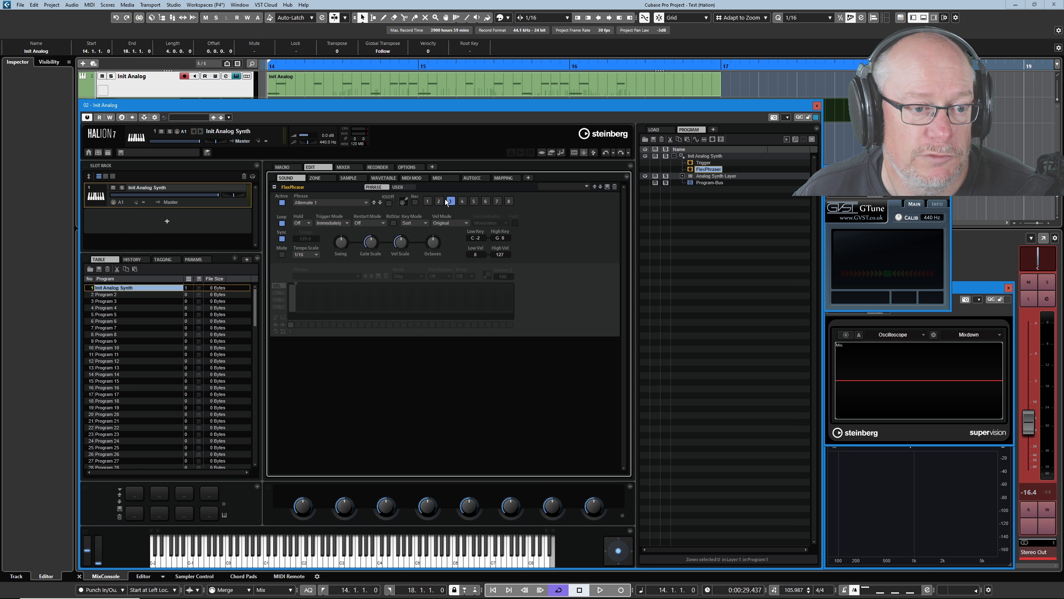
{"action": "left_click", "coordinate": [428, 202]}
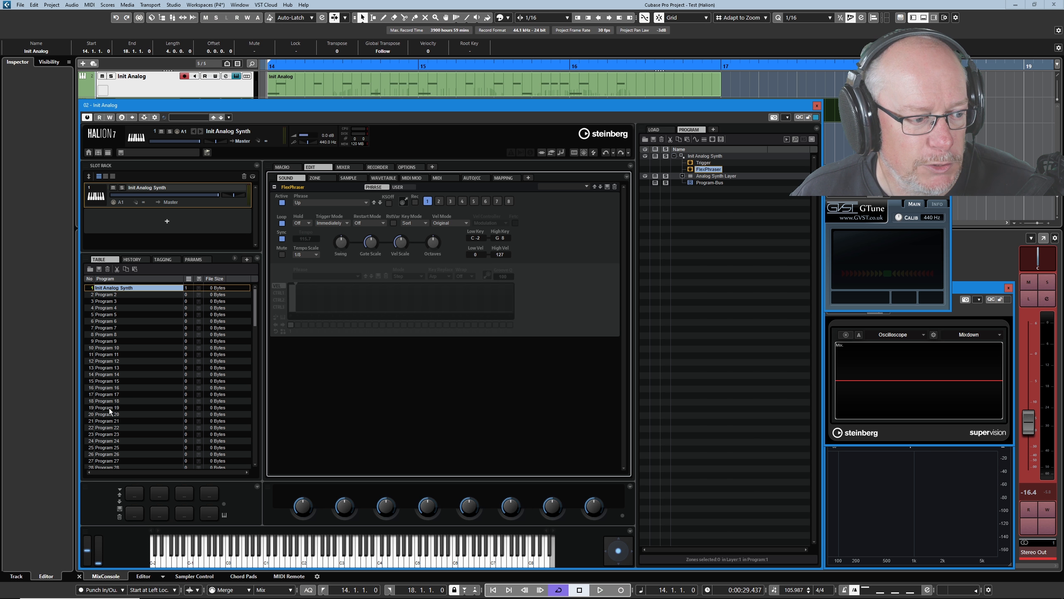
Step: Store variation 1 on the first trigger pad with Snapshot Variations, and switch the FlexPhraser to variation 2
{"action": "right_click", "coordinate": [137, 493]}
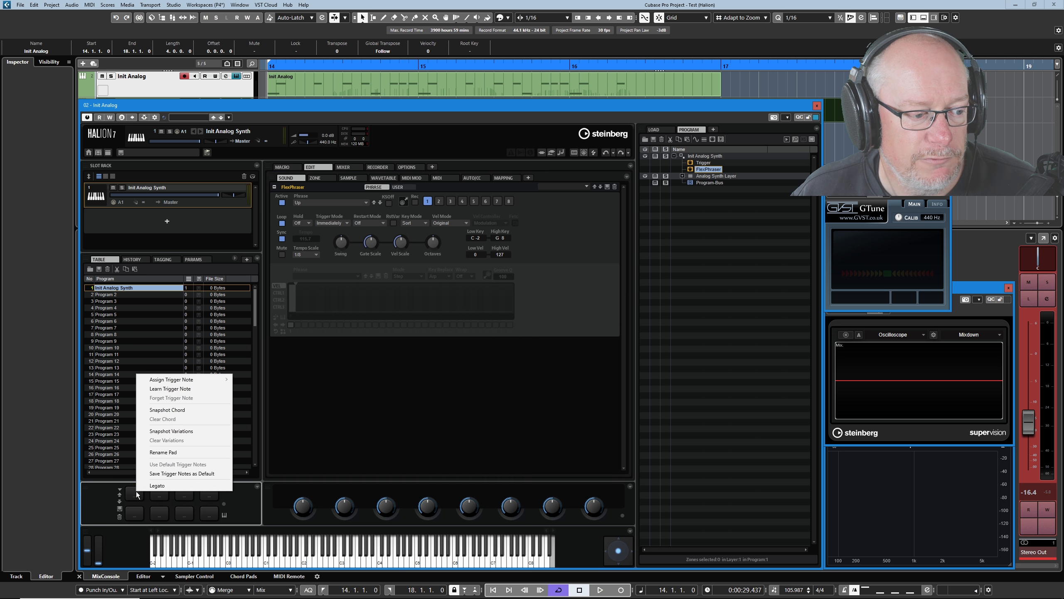
{"action": "left_click", "coordinate": [178, 433]}
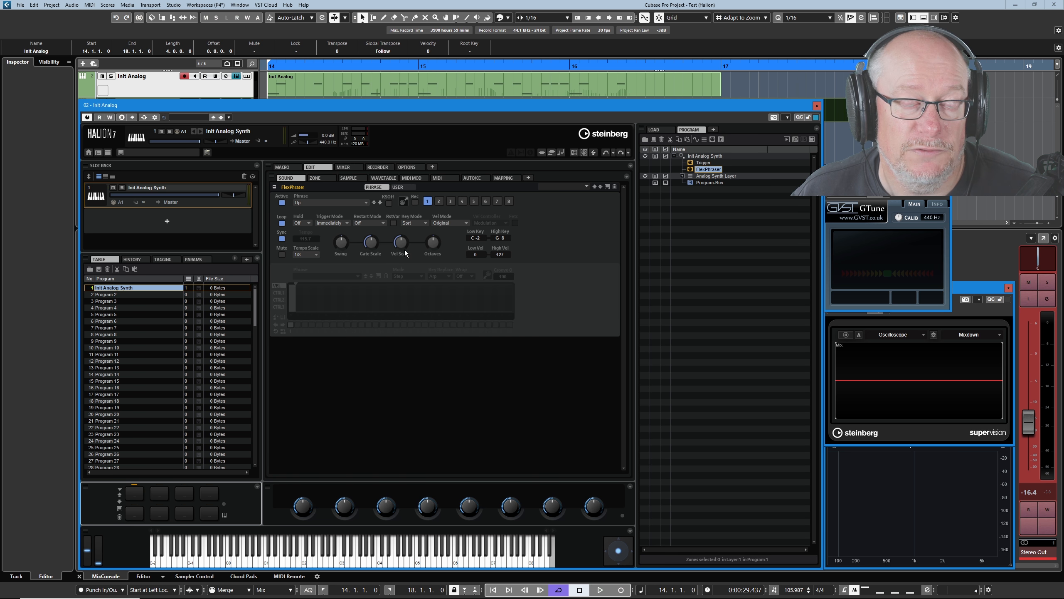
{"action": "left_click", "coordinate": [439, 201]}
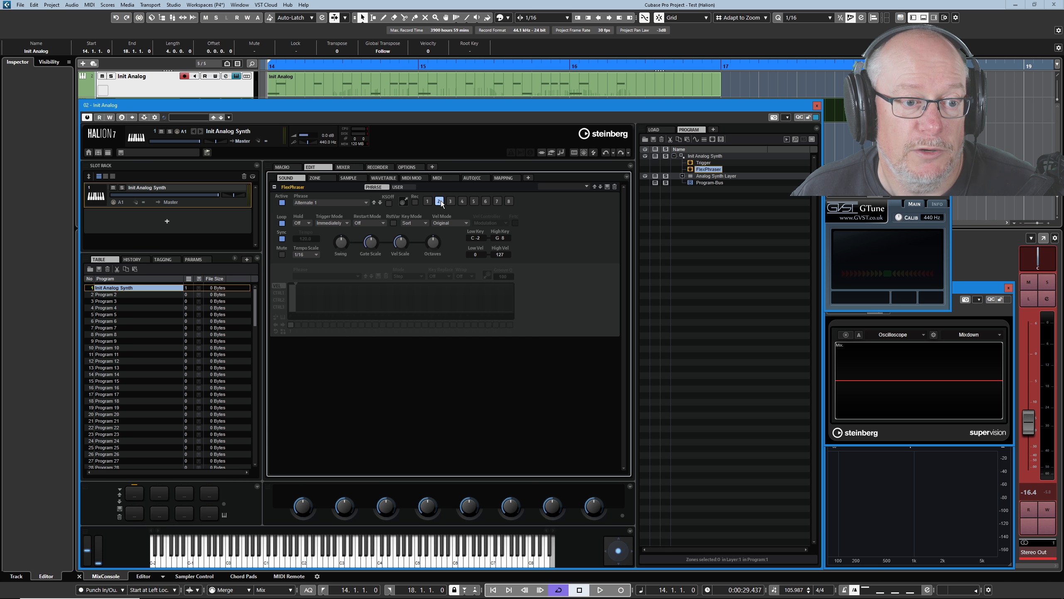
Step: Store variation 2 on the second trigger pad with Snapshot Variations, and alternate between the first two pads to recall both variations
{"action": "right_click", "coordinate": [157, 494]}
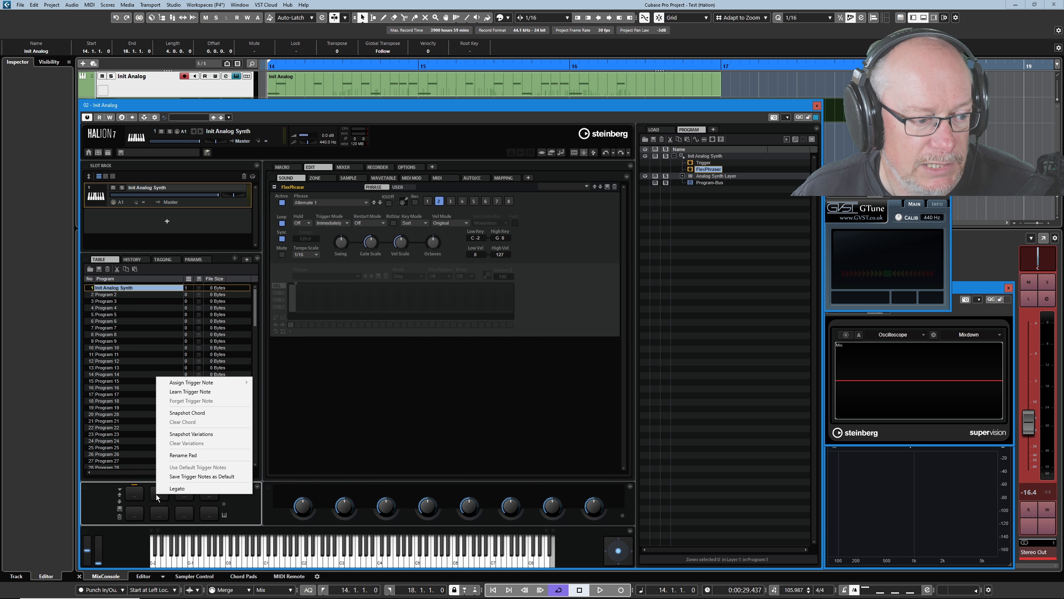
{"action": "left_click", "coordinate": [196, 434]}
{"action": "left_click", "coordinate": [135, 494]}
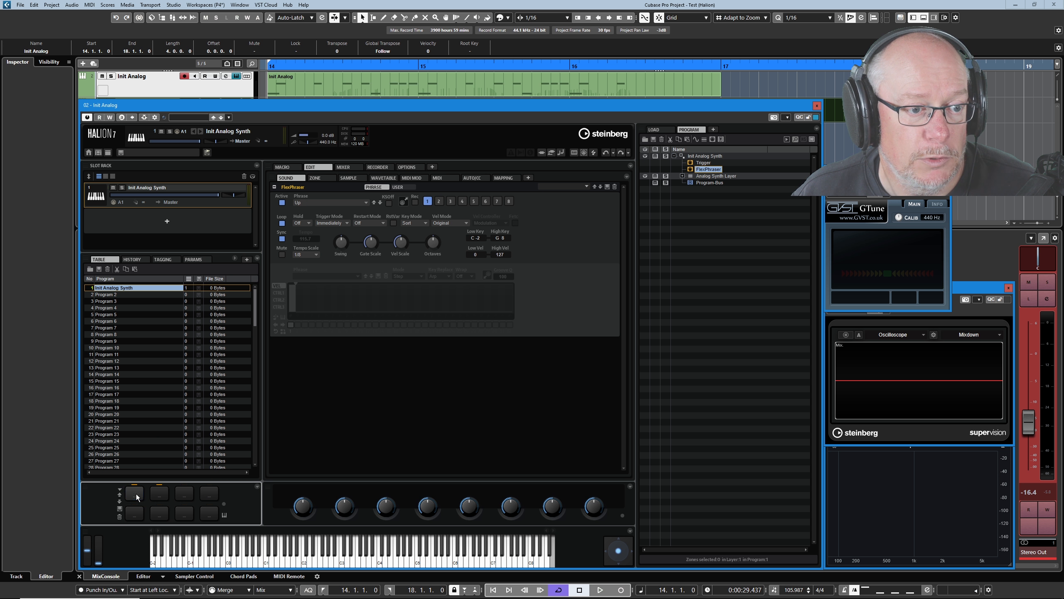
{"action": "left_click", "coordinate": [165, 494]}
{"action": "left_click", "coordinate": [138, 493]}
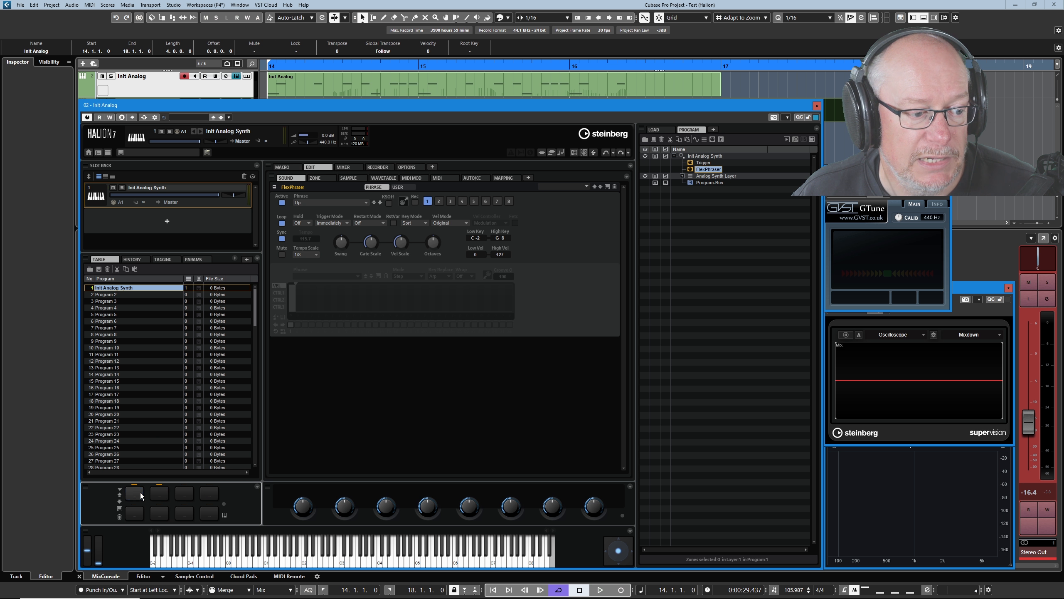
{"action": "left_click", "coordinate": [160, 492]}
{"action": "left_click", "coordinate": [133, 495]}
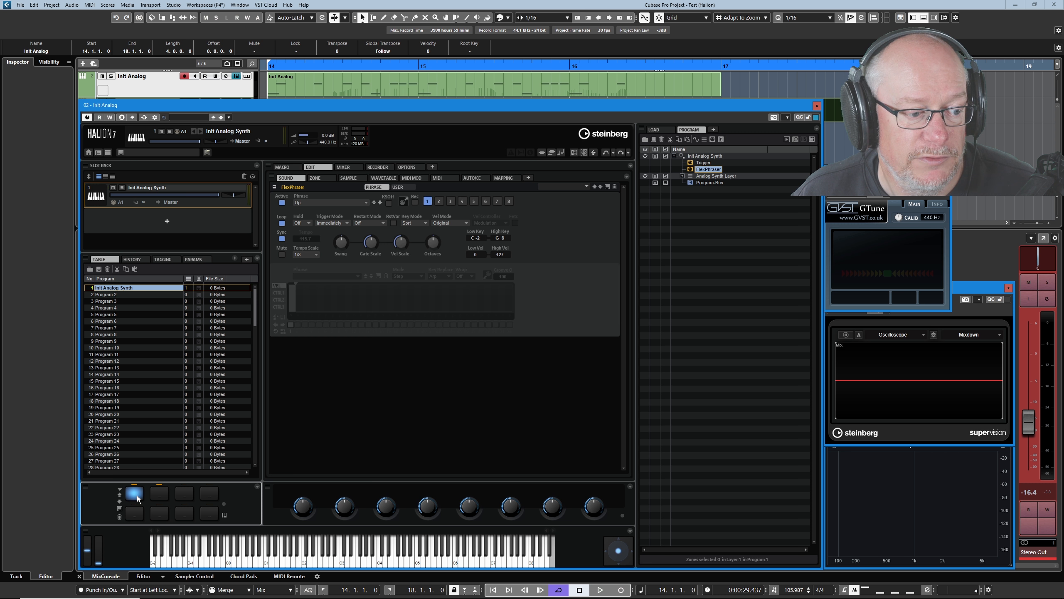
{"action": "left_click", "coordinate": [163, 495]}
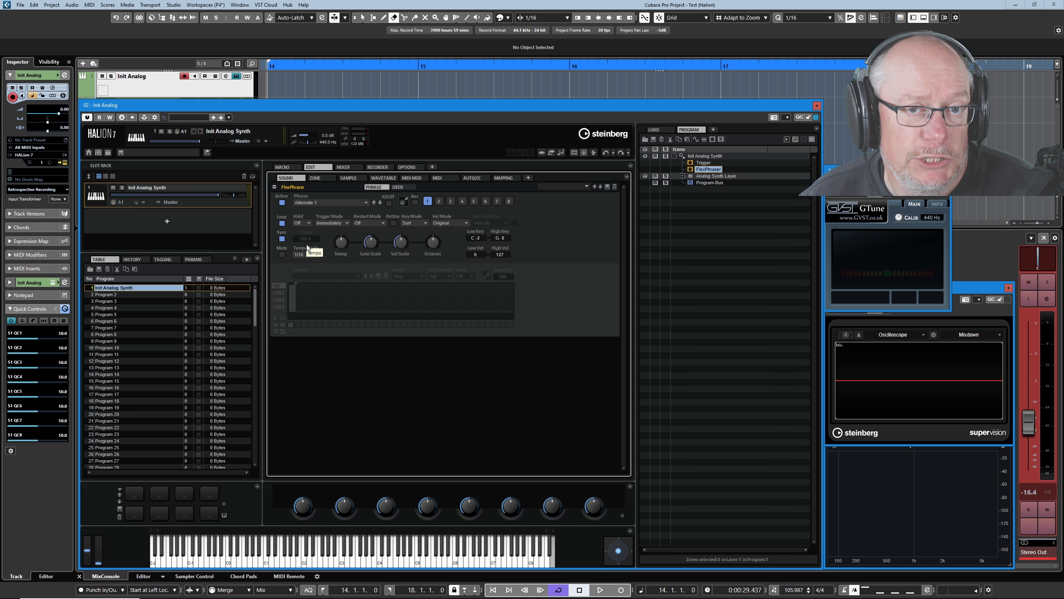
Step: Load the Accomp 01 phrase from the Steel folder of the 02 Guitar category in 00 Construction Sets
{"action": "left_click", "coordinate": [315, 203]}
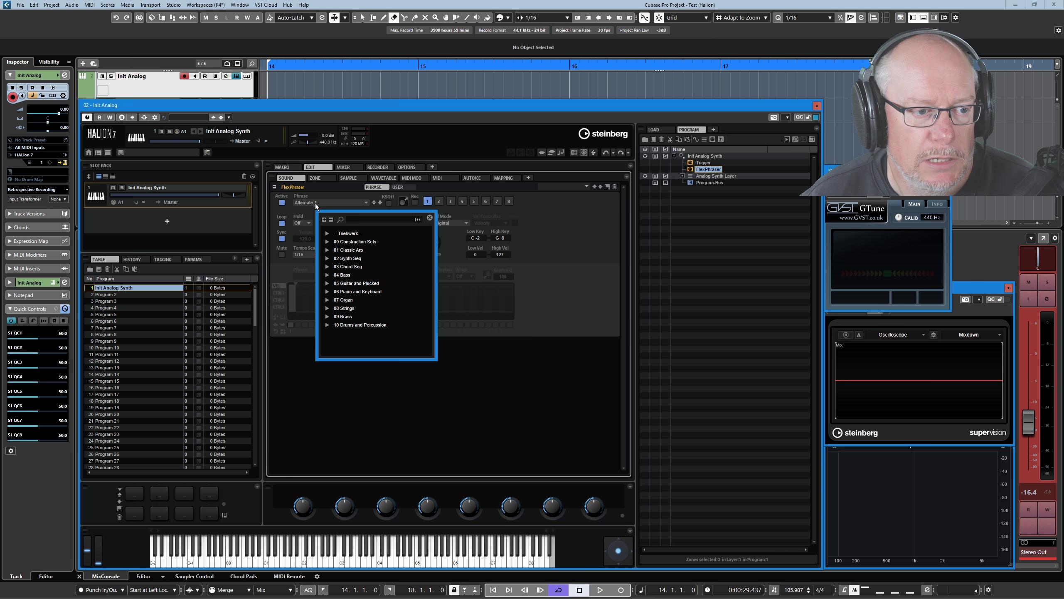
{"action": "left_click", "coordinate": [325, 241]}
{"action": "left_click", "coordinate": [327, 241]}
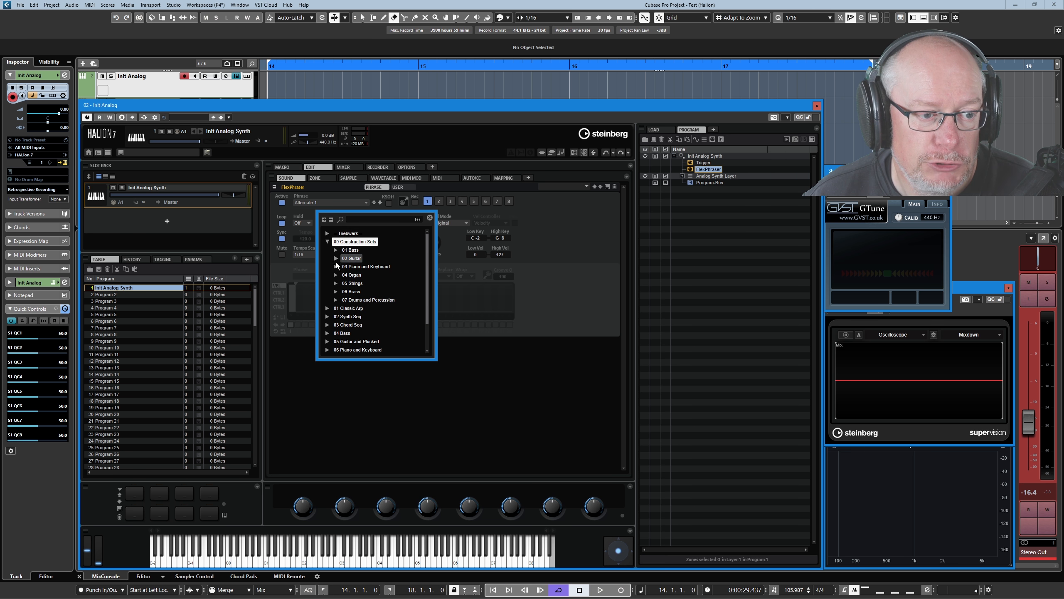
{"action": "left_click", "coordinate": [336, 259]}
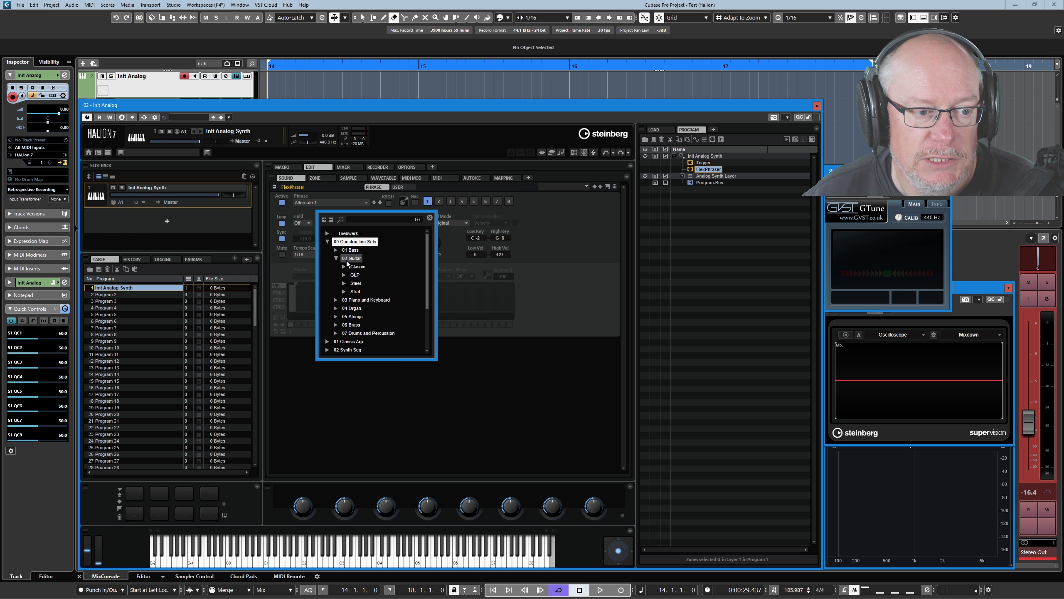
{"action": "left_click", "coordinate": [345, 284]}
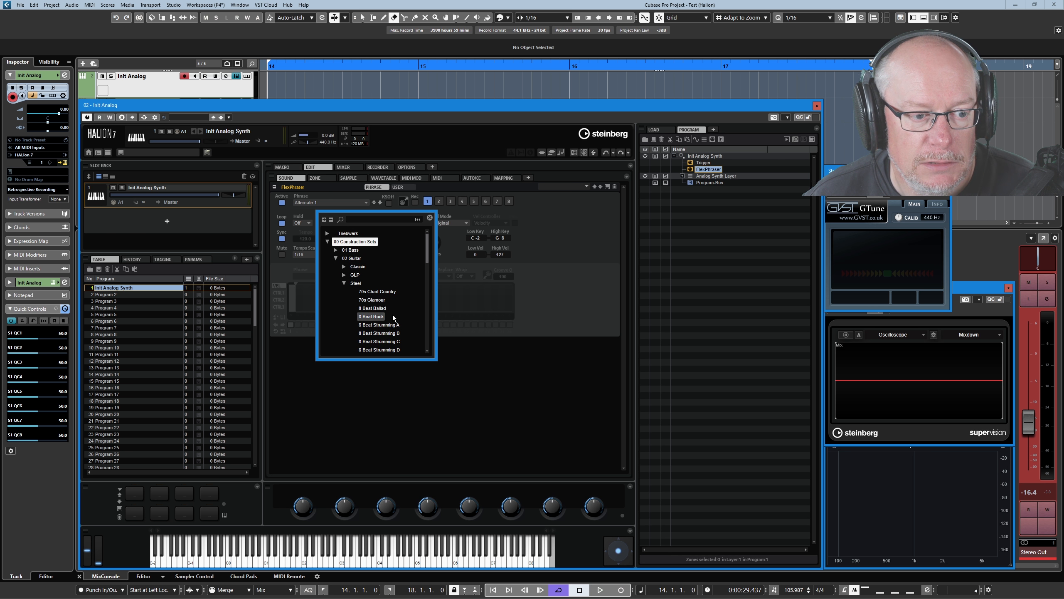
{"action": "scroll", "coordinate": [390, 315], "scroll_direction": "down", "scroll_amount": 3}
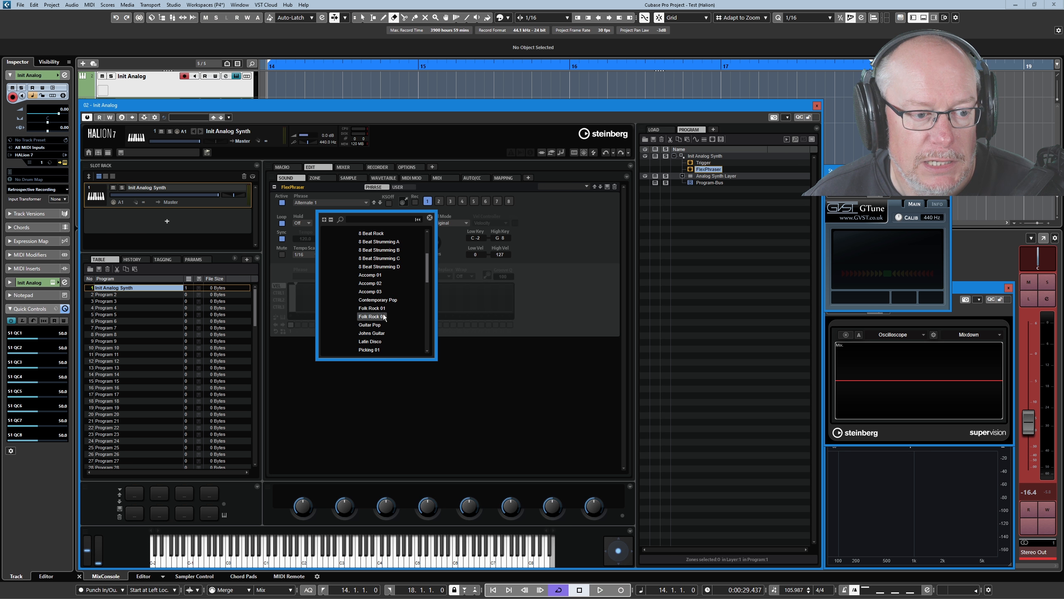
{"action": "double_click", "coordinate": [365, 275]}
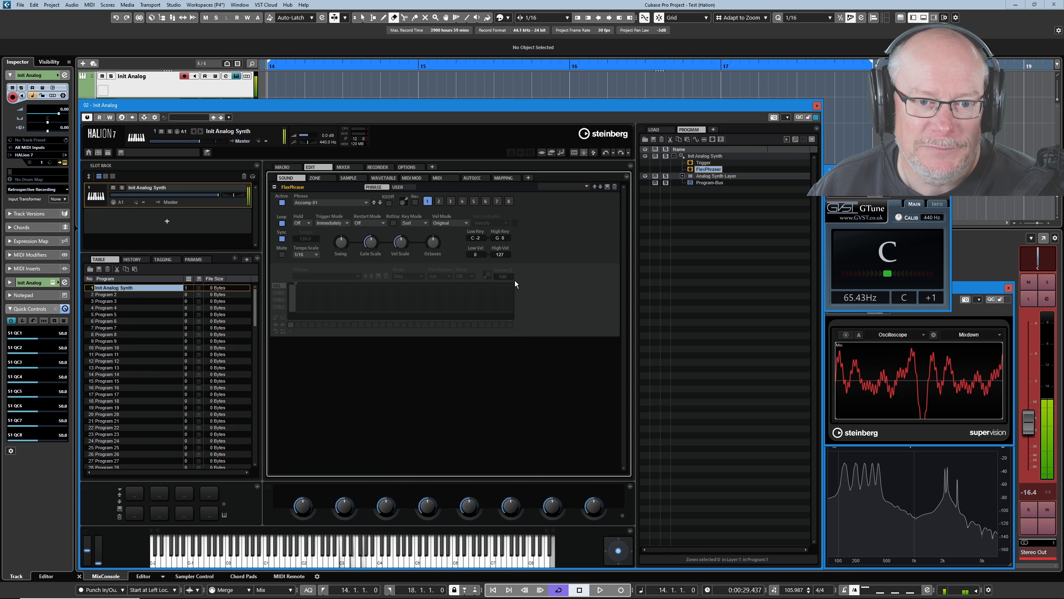
Step: Load the One Finger Fast Strumming 6 String program with its FlexPhraser module selected, and raise the Stereo Out level slightly
{"action": "left_click", "coordinate": [655, 129]}
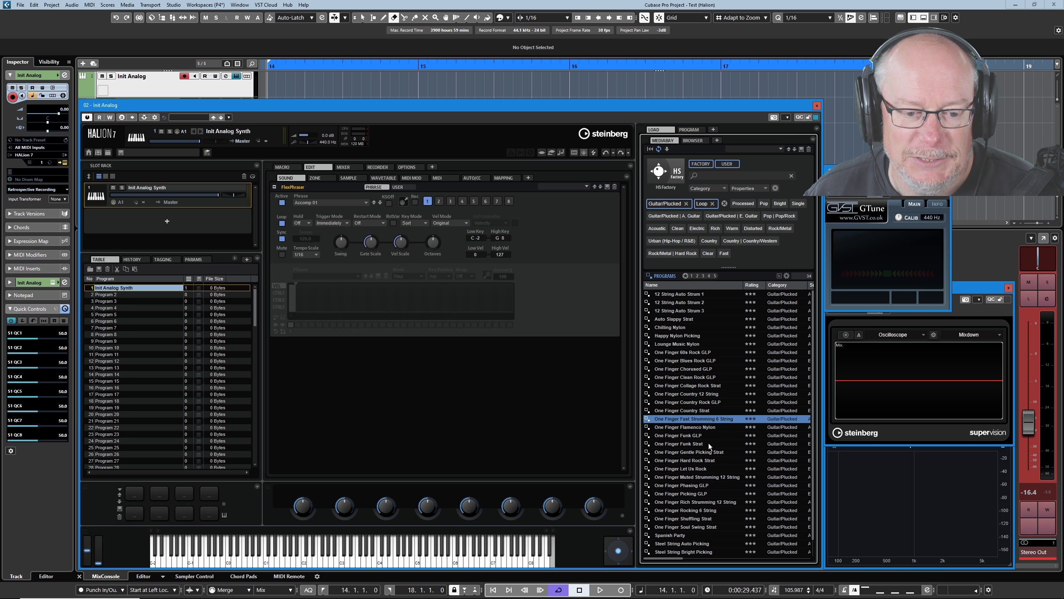
{"action": "double_click", "coordinate": [701, 420]}
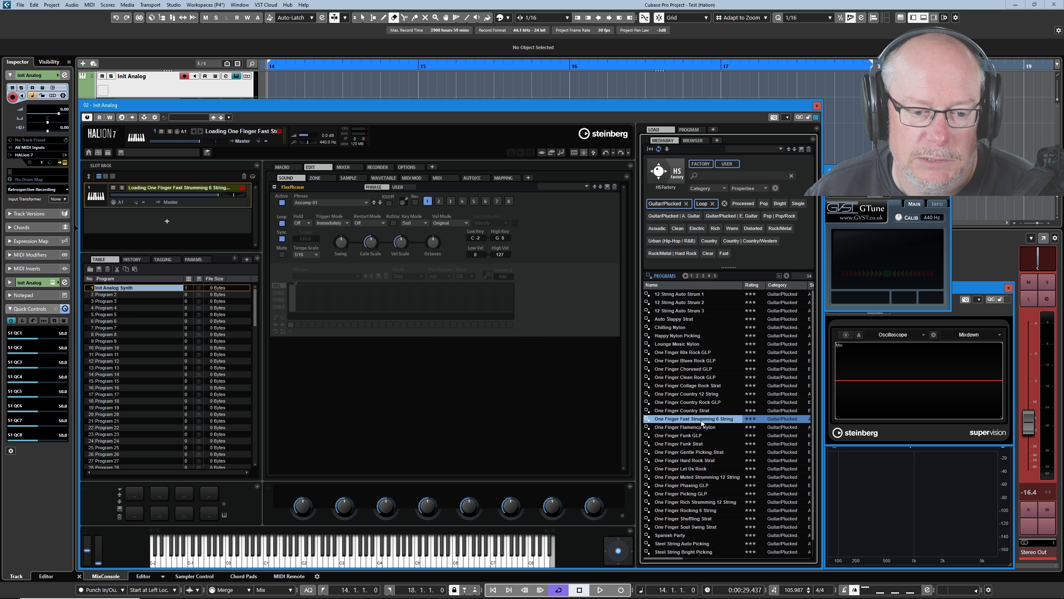
{"action": "left_click", "coordinate": [684, 130]}
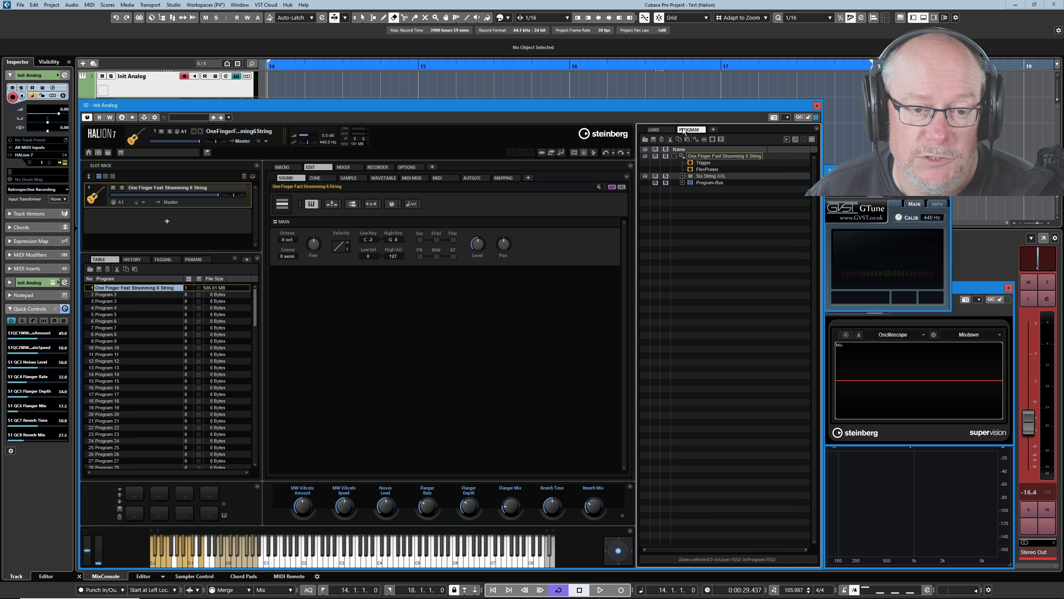
{"action": "left_click", "coordinate": [707, 169]}
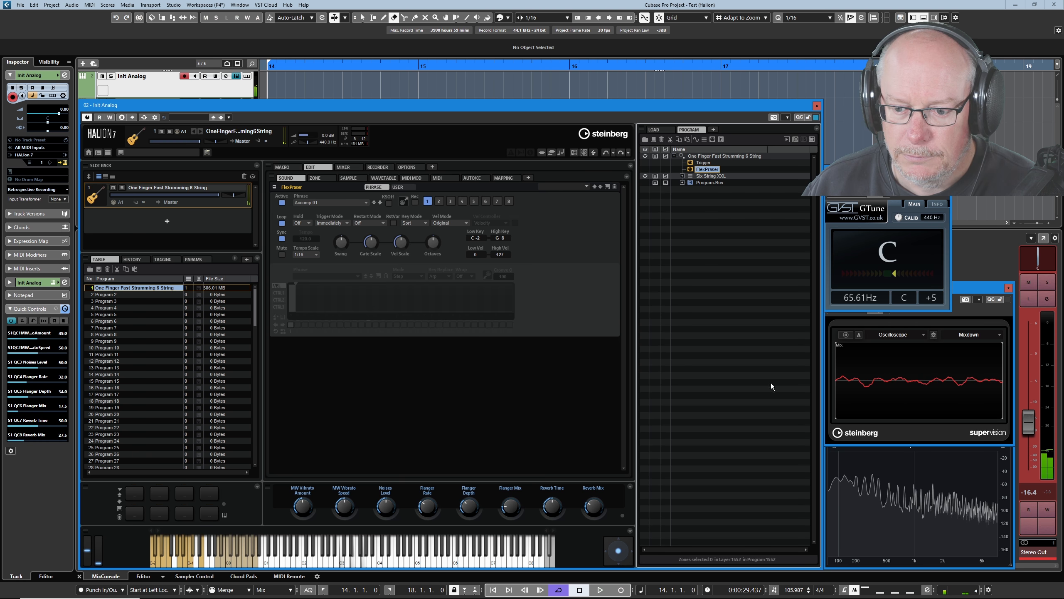
{"action": "left_click_drag", "start_coordinate": [1033, 428], "coordinate": [1033, 413]}
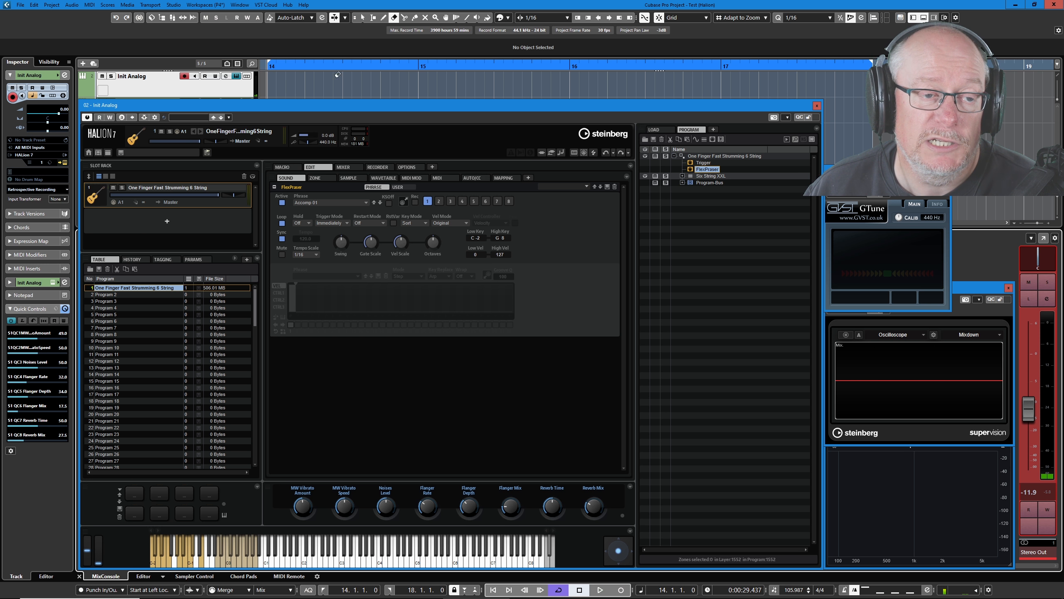
Step: Record the strumming phrase's output in the FlexPhraser and export it as MIDI onto the Init Analog track at bar 14
{"action": "left_click", "coordinate": [415, 203]}
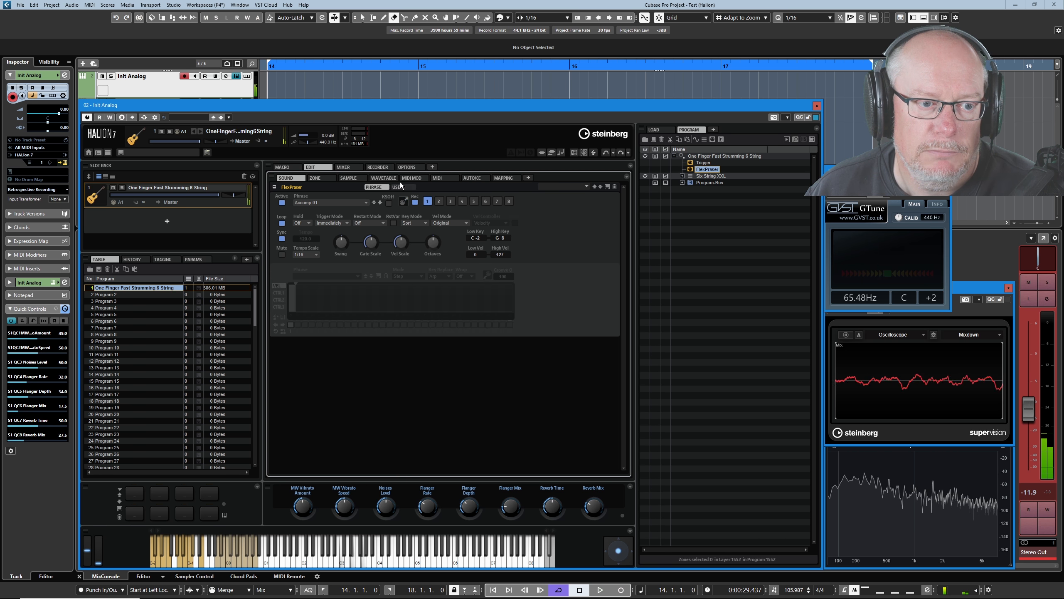
{"action": "left_click", "coordinate": [415, 203]}
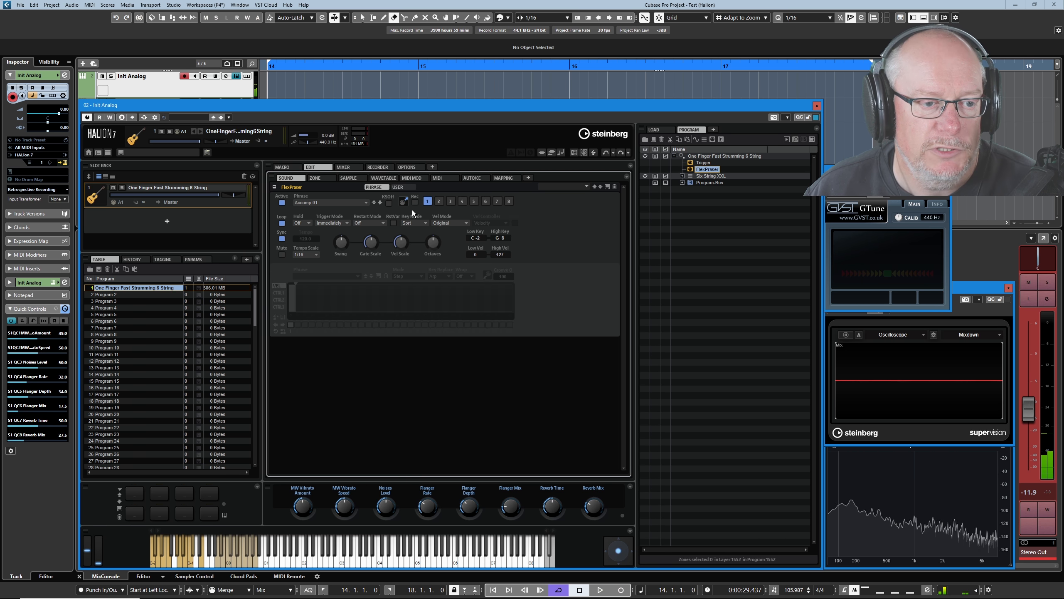
{"action": "left_click_drag", "start_coordinate": [406, 200], "coordinate": [270, 90]}
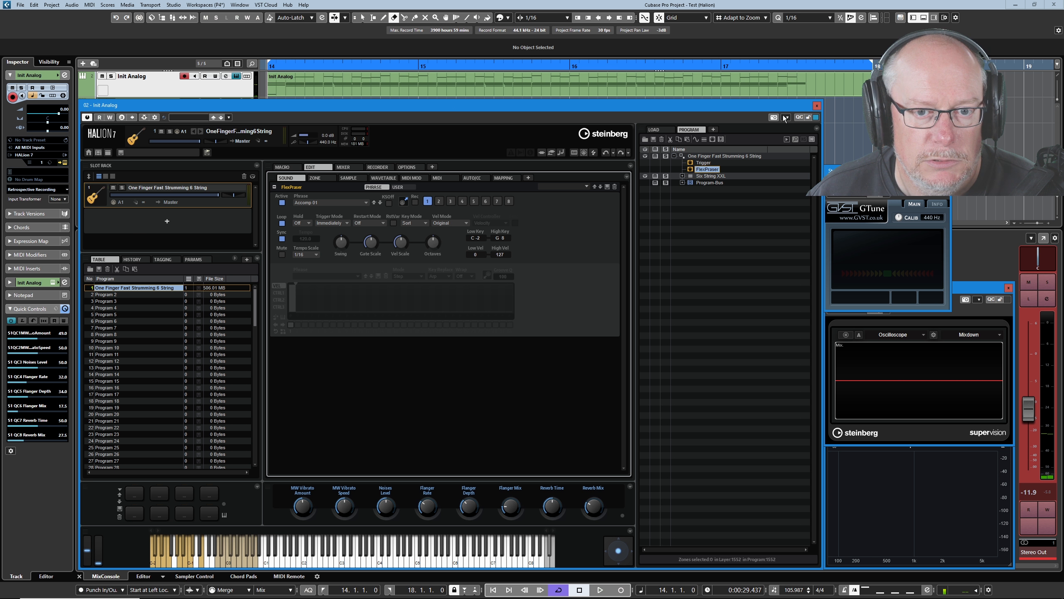
Step: Close the HALion window and examine the exported part's chord, lowest and highest notes in the Key Editor
{"action": "left_click", "coordinate": [816, 106]}
{"action": "left_click", "coordinate": [496, 78]}
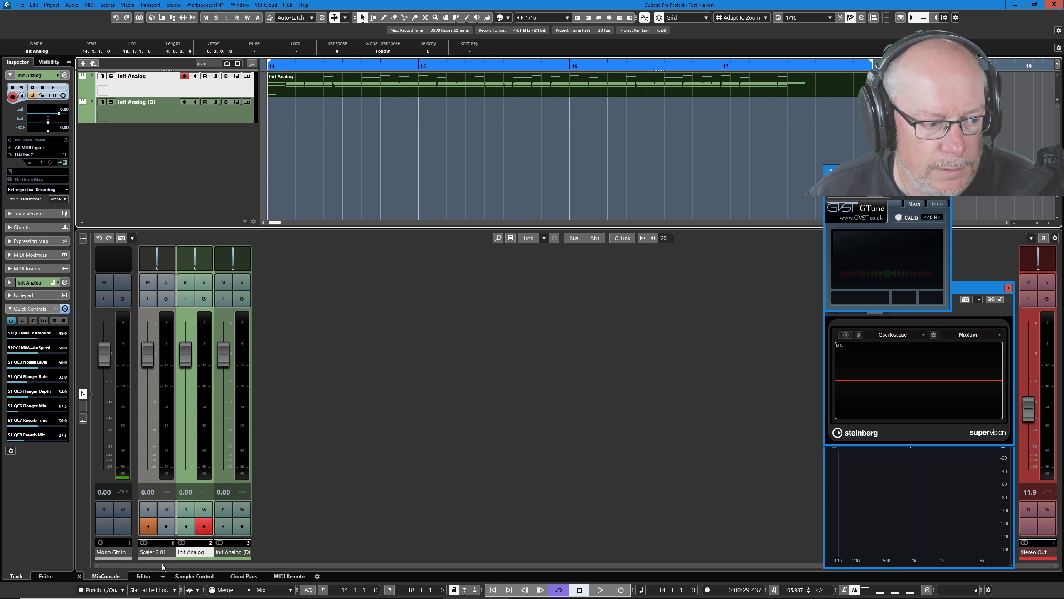
{"action": "left_click", "coordinate": [142, 577]}
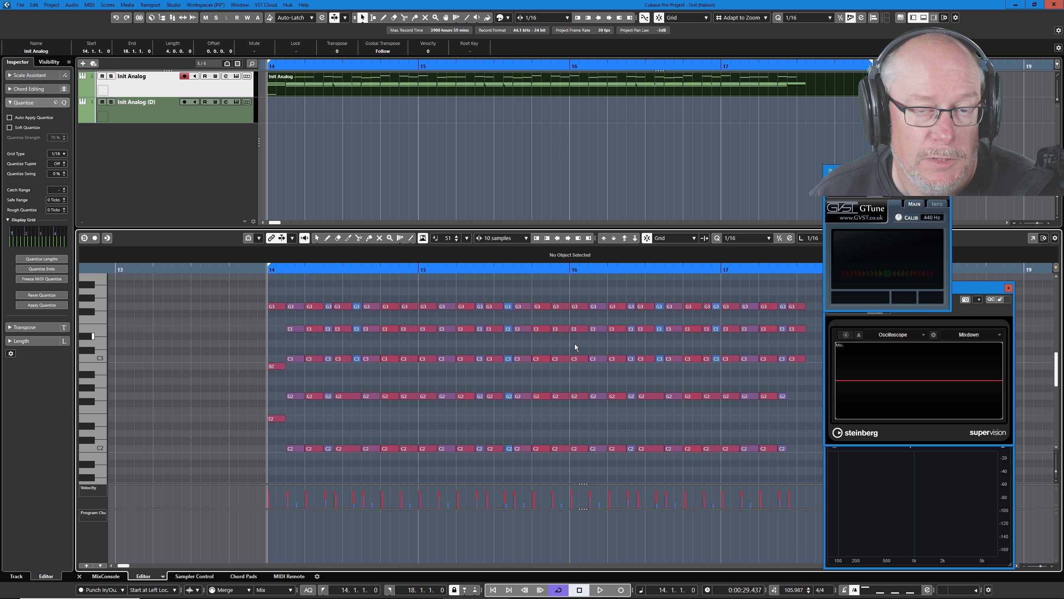
{"action": "scroll", "coordinate": [538, 398], "scroll_direction": "down", "scroll_amount": 12}
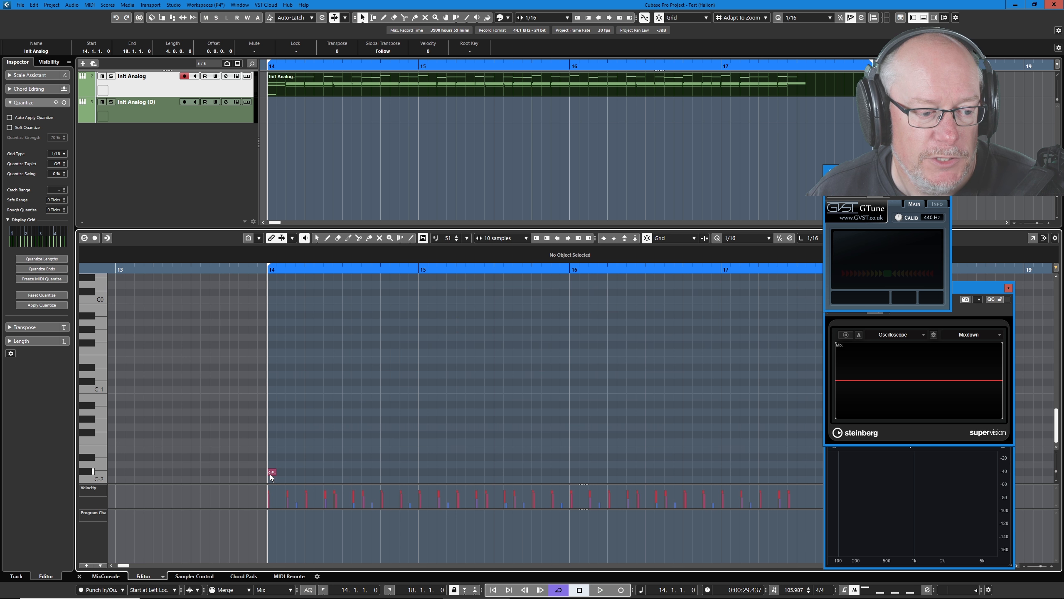
{"action": "scroll", "coordinate": [449, 412], "scroll_direction": "up", "scroll_amount": 12}
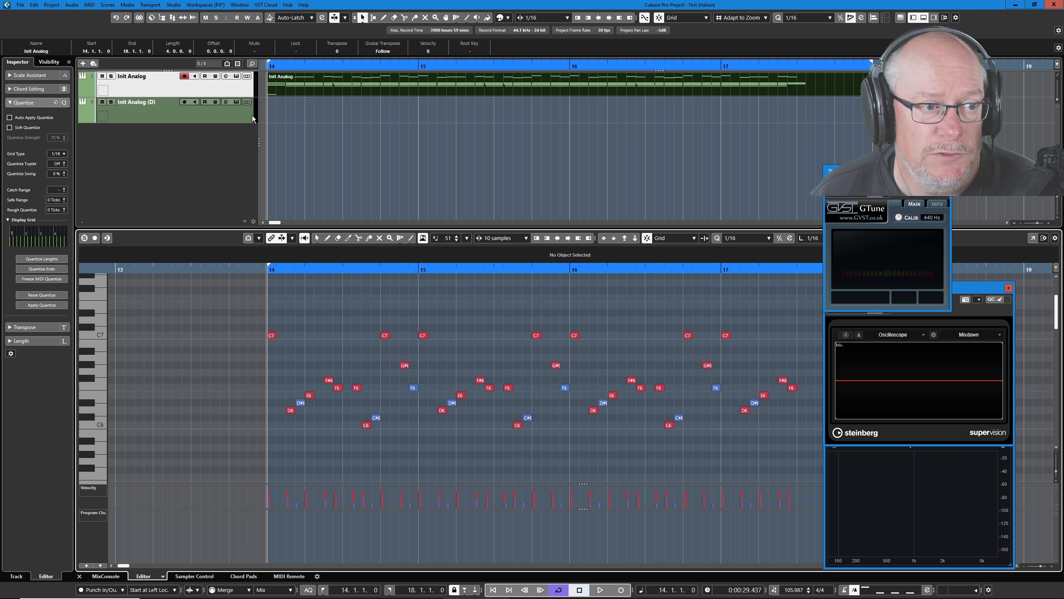
Step: Reopen HALion and inspect the Six String XXL layers, the Open Pos 2 key switch and the list of phrase categories
{"action": "left_click", "coordinate": [237, 76]}
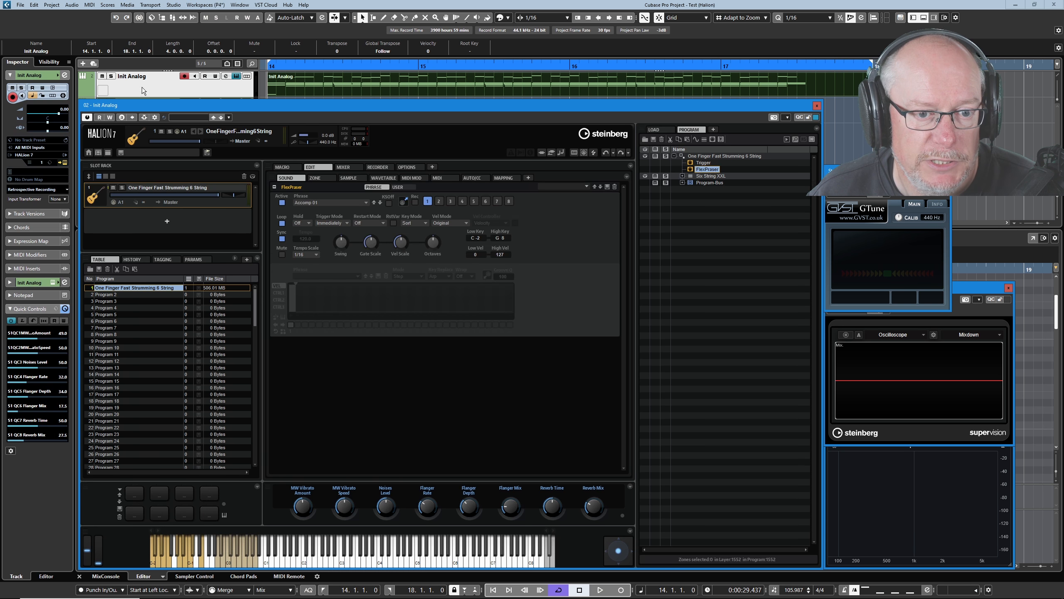
{"action": "left_click", "coordinate": [682, 176]}
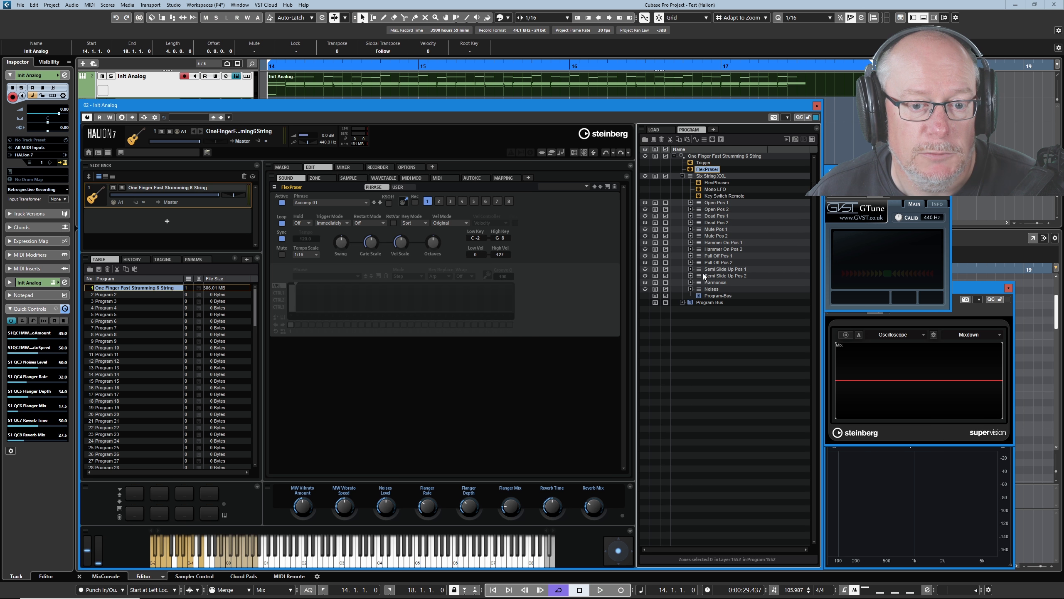
{"action": "left_click", "coordinate": [691, 209]}
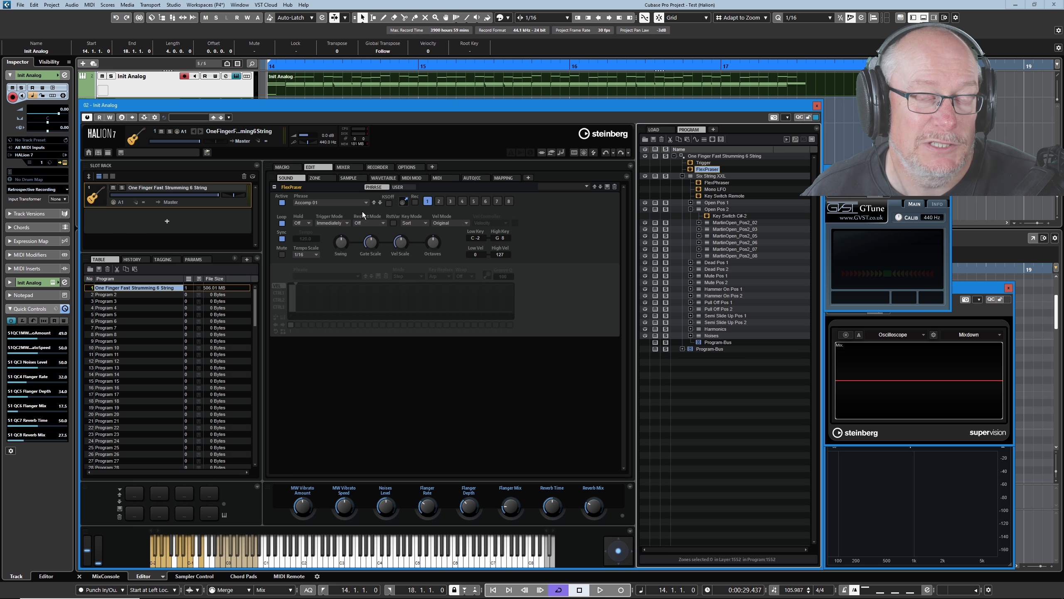
{"action": "left_click", "coordinate": [313, 206]}
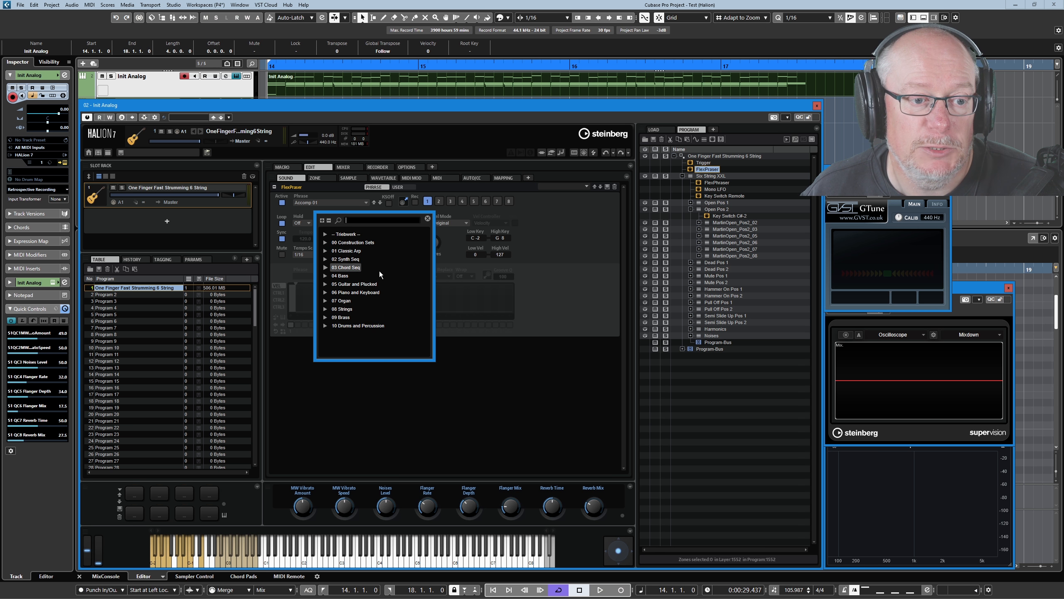
{"action": "left_click", "coordinate": [503, 328]}
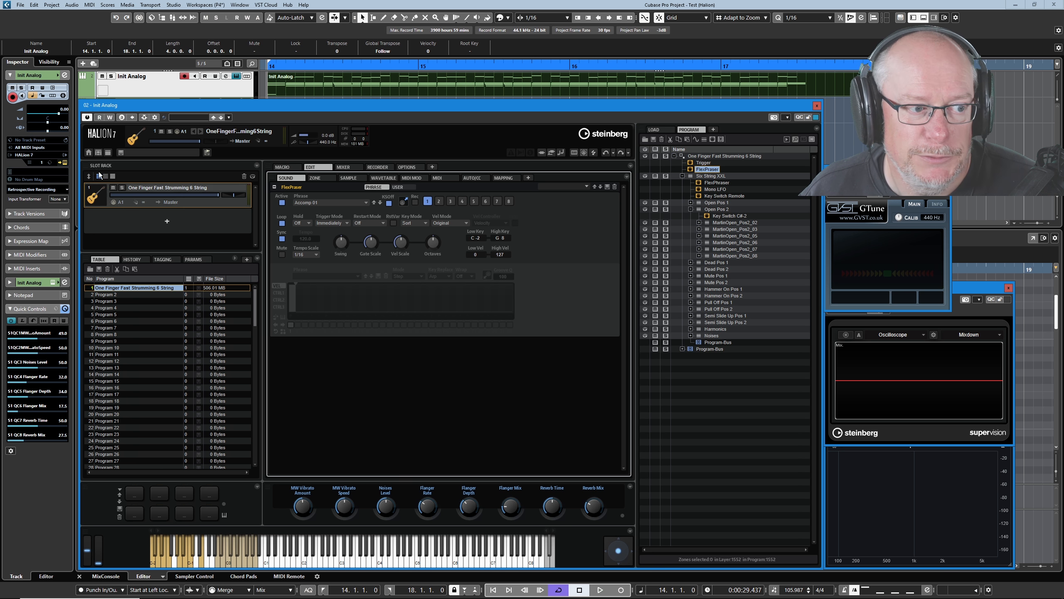
Step: Replace the guitar program in the slot with Init Analog Synth and switch its FlexPhraser to User mode
{"action": "right_click", "coordinate": [167, 194]}
{"action": "mouse_move", "coordinate": [209, 206]}
{"action": "left_click", "coordinate": [280, 208]}
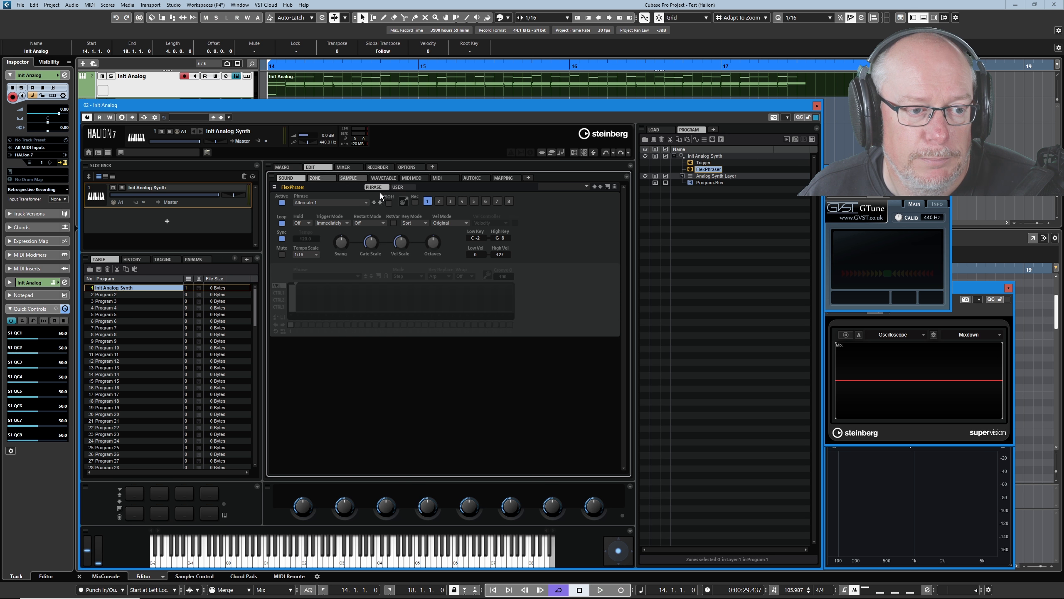
{"action": "left_click", "coordinate": [399, 186]}
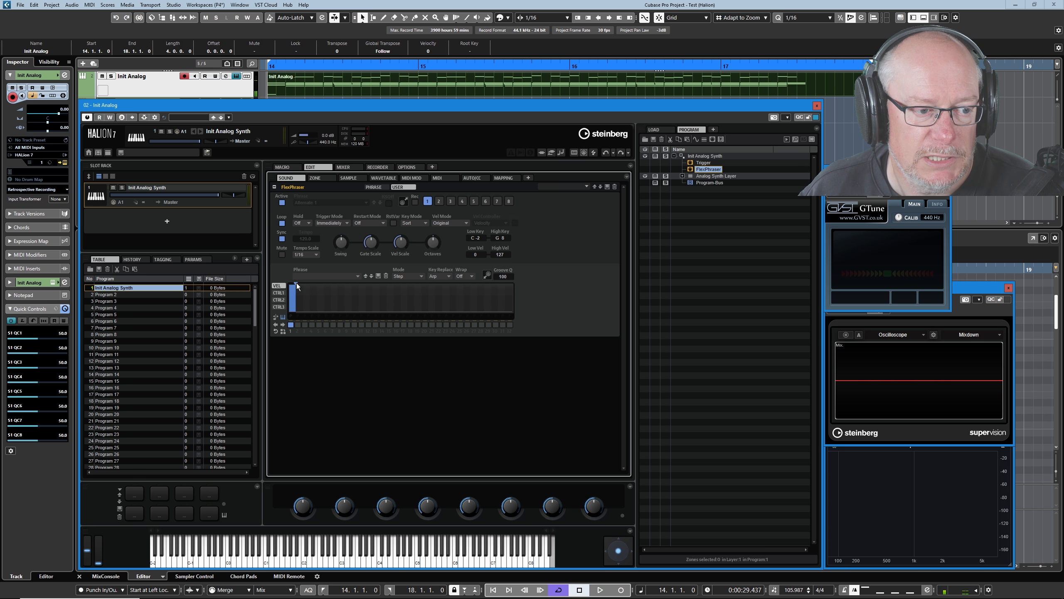
Step: Extend the user phrase to eight steps and shape their velocities with a dip in the middle and a higher step 5
{"action": "left_click_drag", "start_coordinate": [296, 284], "coordinate": [345, 289]}
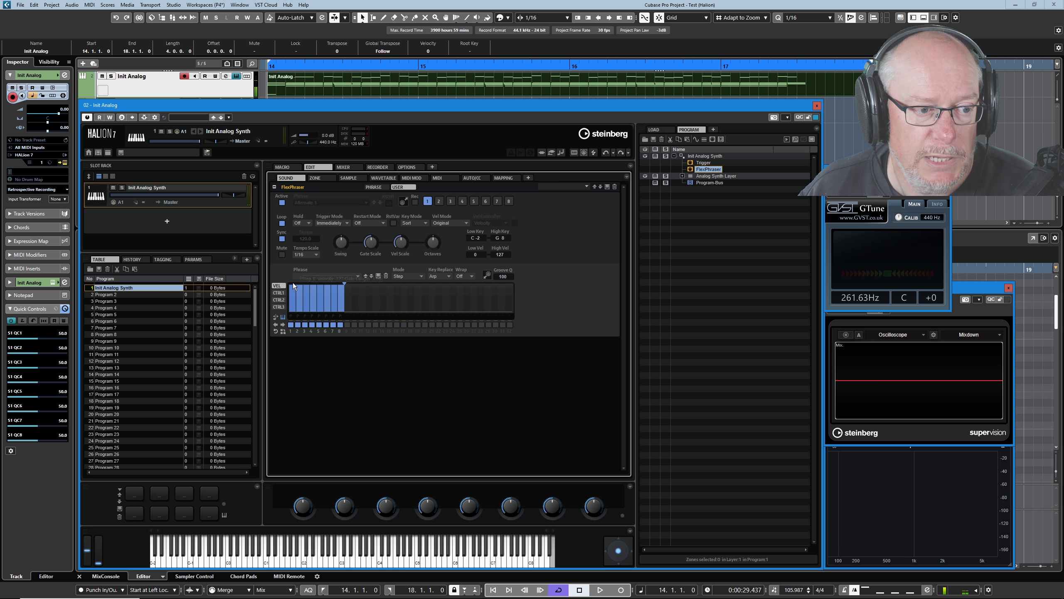
{"action": "left_click_drag", "start_coordinate": [293, 309], "coordinate": [346, 285]}
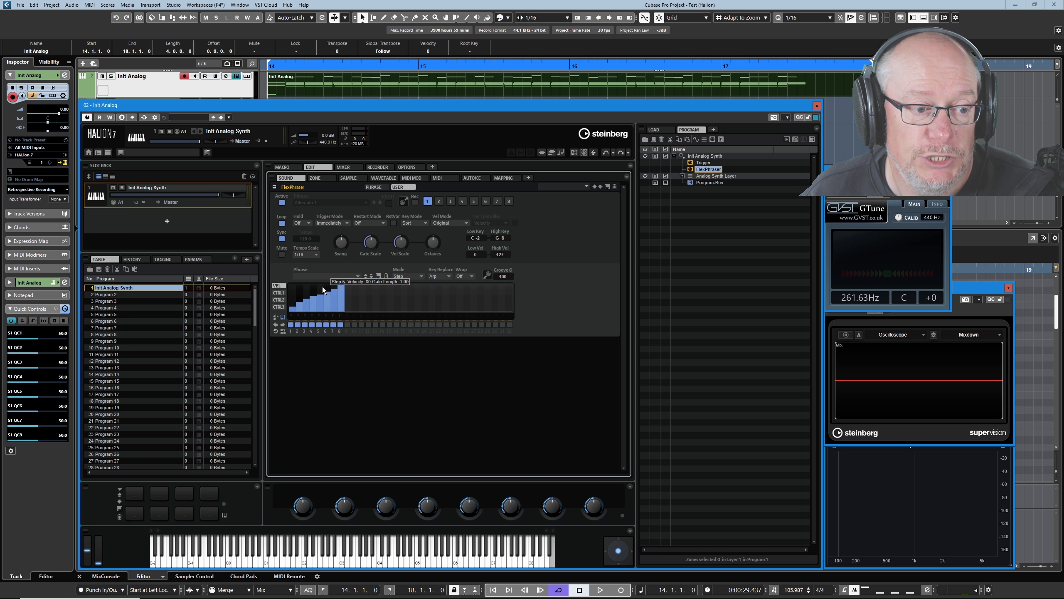
{"action": "mouse_move", "coordinate": [319, 301]}
{"action": "left_mouse_down"}
{"action": "mouse_move", "coordinate": [327, 278]}
{"action": "mouse_move", "coordinate": [326, 307]}
{"action": "mouse_move", "coordinate": [325, 289]}
{"action": "mouse_move", "coordinate": [323, 299]}
{"action": "left_mouse_up"}
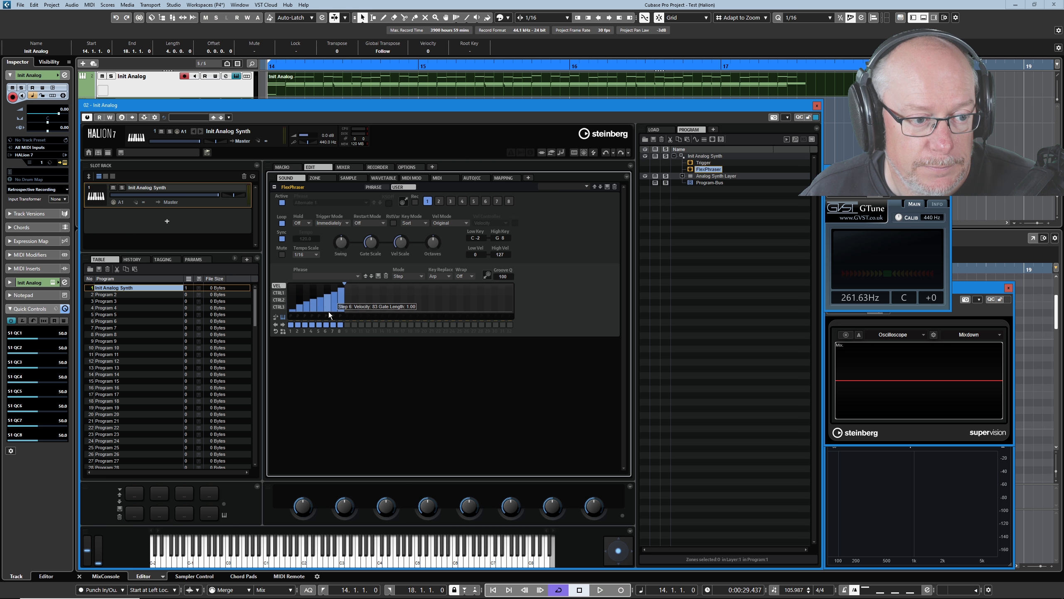
{"action": "left_click_drag", "start_coordinate": [291, 285], "coordinate": [359, 272]}
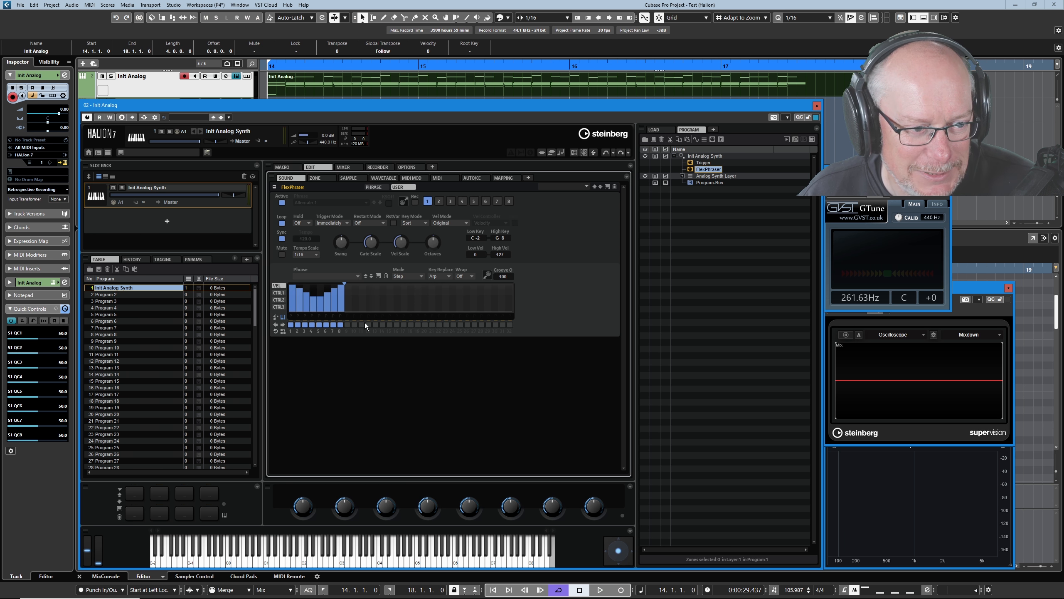
{"action": "left_click", "coordinate": [321, 288]}
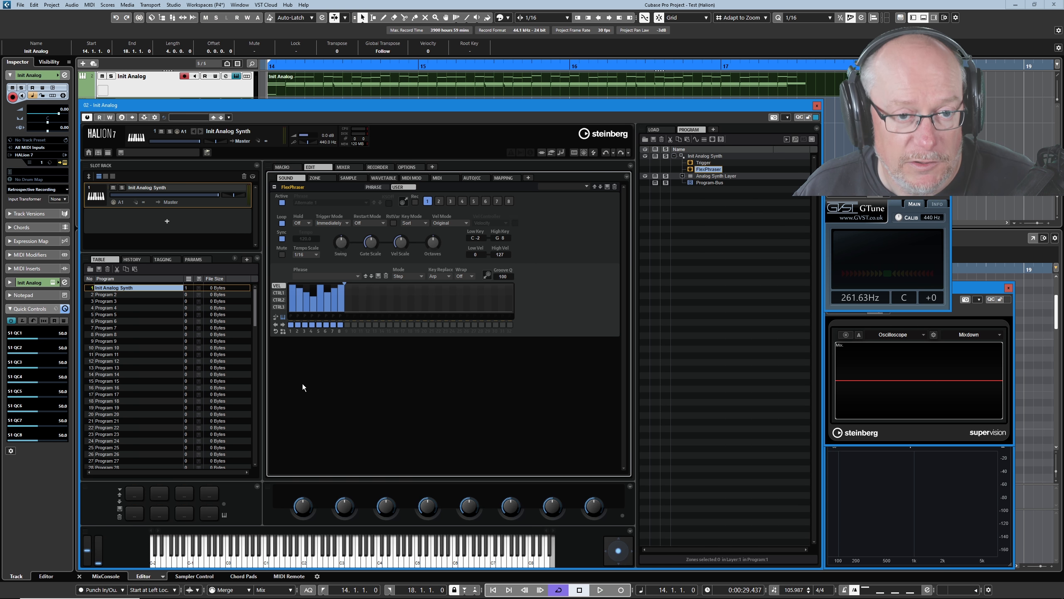
Step: Reset all eight step velocities to 127 and lengthen step 1's gate to 2.50 so it spans the following steps
{"action": "left_click", "coordinate": [312, 292], "text": "ctrl+shift"}
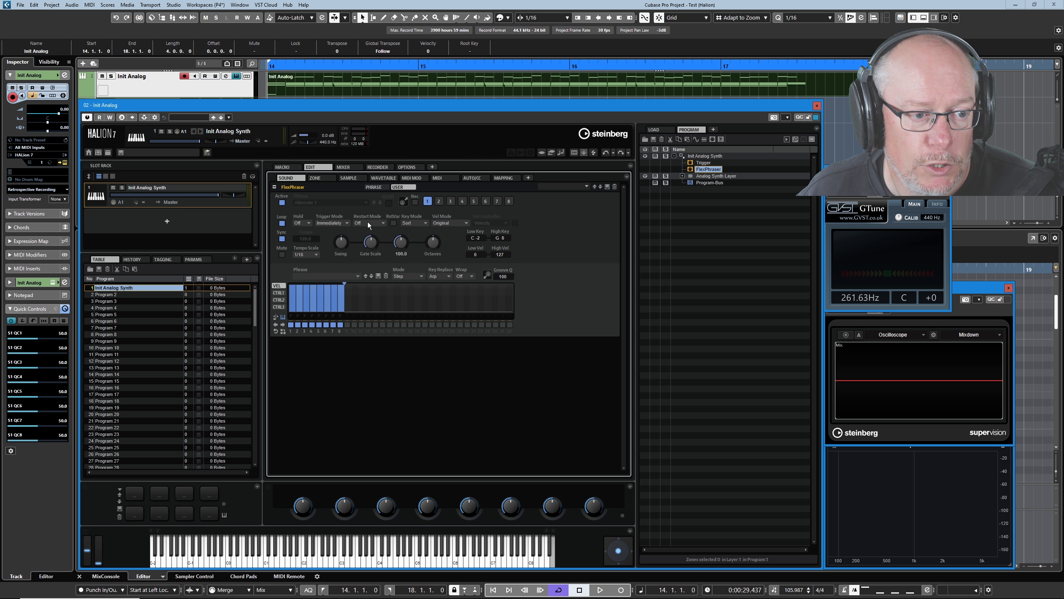
{"action": "left_click_drag", "start_coordinate": [363, 248], "coordinate": [386, 250]}
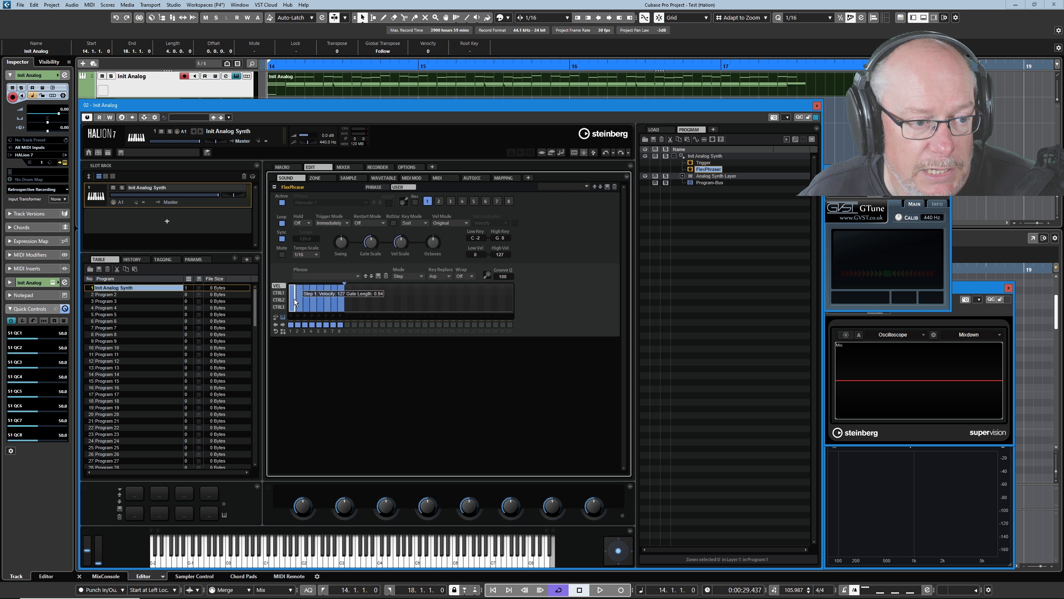
{"action": "left_click_drag", "start_coordinate": [295, 298], "coordinate": [298, 298]}
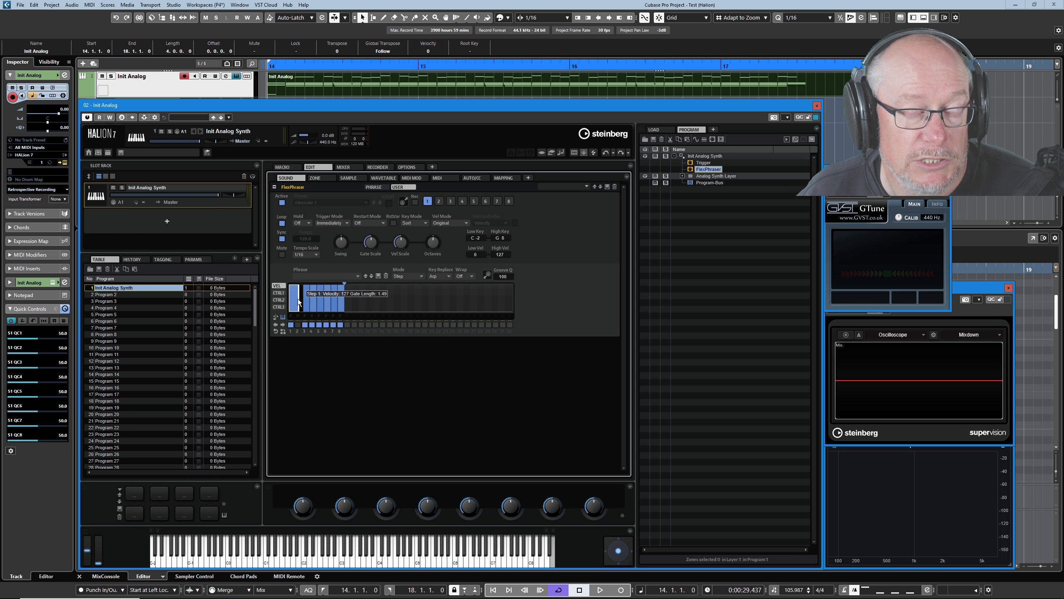
{"action": "right_click", "coordinate": [297, 298]}
{"action": "left_click", "coordinate": [296, 300]}
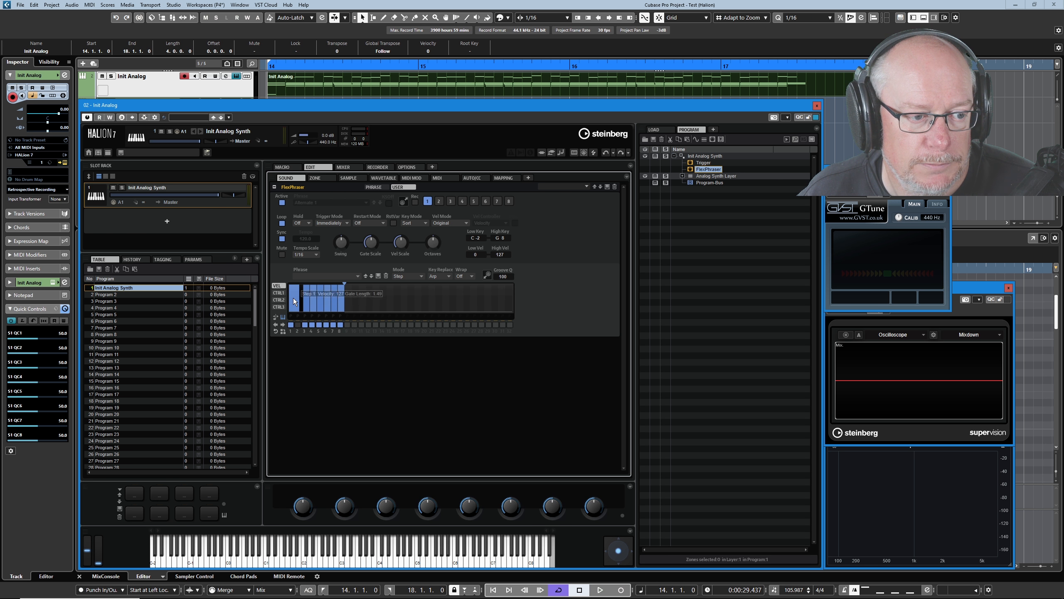
{"action": "left_click_drag", "start_coordinate": [299, 297], "coordinate": [306, 299]}
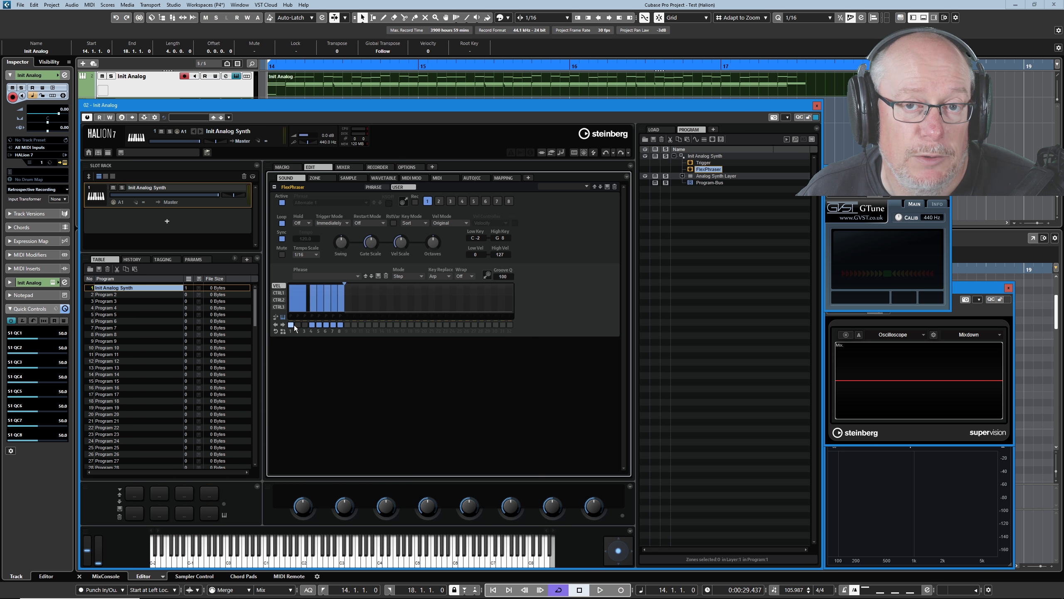
Step: Shorten step 1's gate to less than one step and re-enable steps 2 and 3
{"action": "mouse_move", "coordinate": [307, 297]}
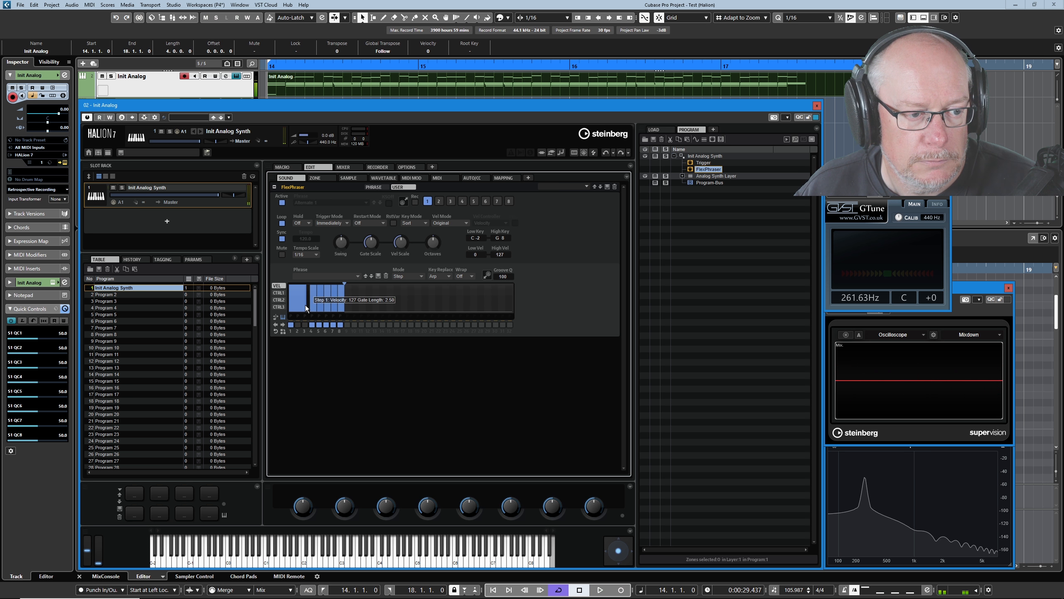
{"action": "left_click_drag", "start_coordinate": [305, 305], "coordinate": [294, 307]}
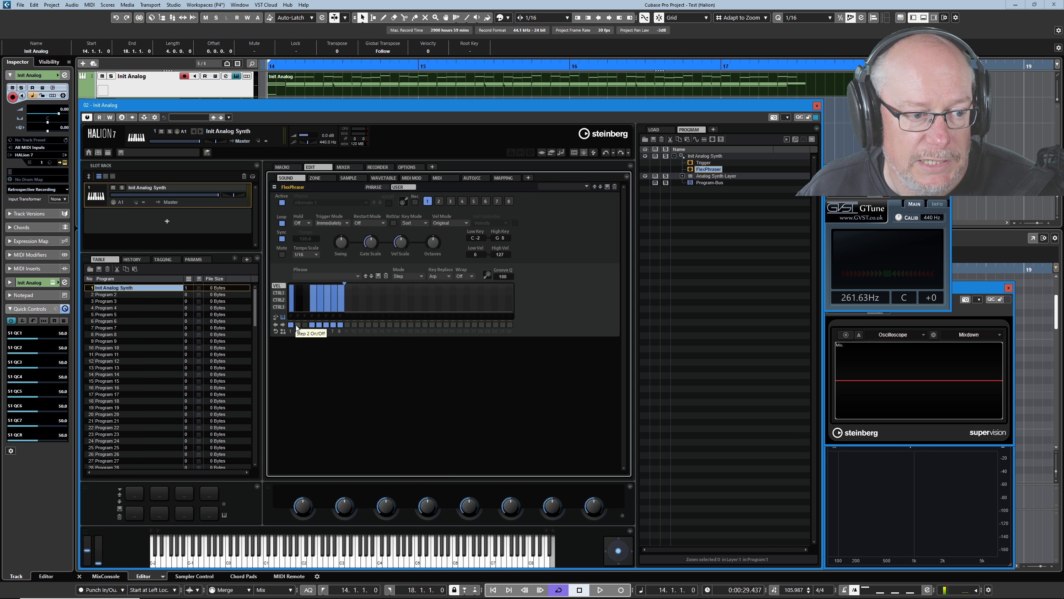
{"action": "left_click", "coordinate": [298, 325]}
{"action": "left_click", "coordinate": [305, 325]}
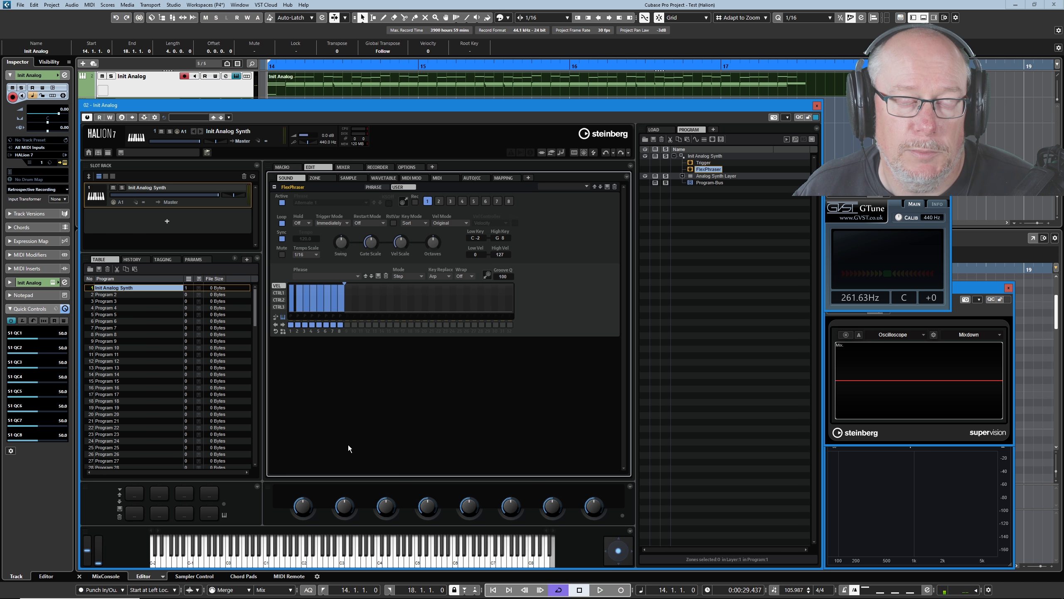
Step: Try shortening the gates of steps 3 and 5 and filling the gap after step 5, and reset all step lengths
{"action": "mouse_move", "coordinate": [307, 300]}
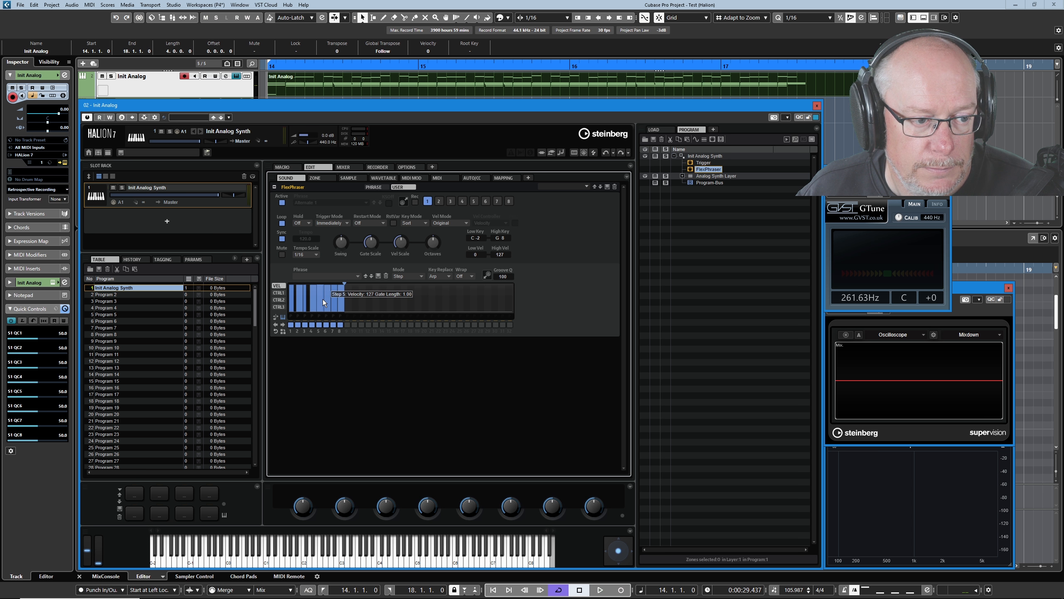
{"action": "left_click_drag", "start_coordinate": [323, 299], "coordinate": [319, 300]}
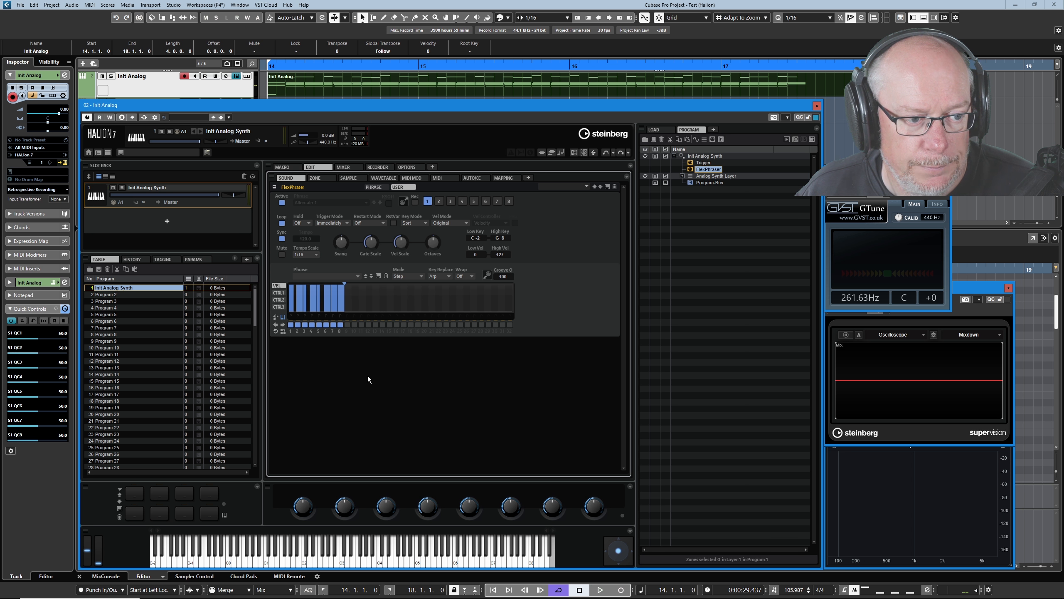
{"action": "right_click", "coordinate": [319, 296]}
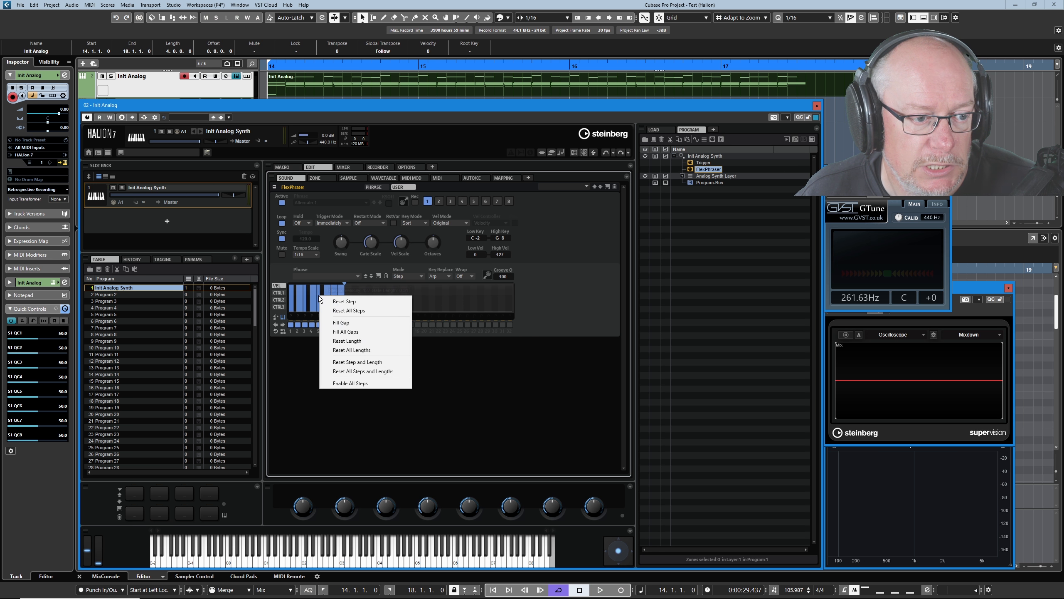
{"action": "left_click", "coordinate": [363, 322]}
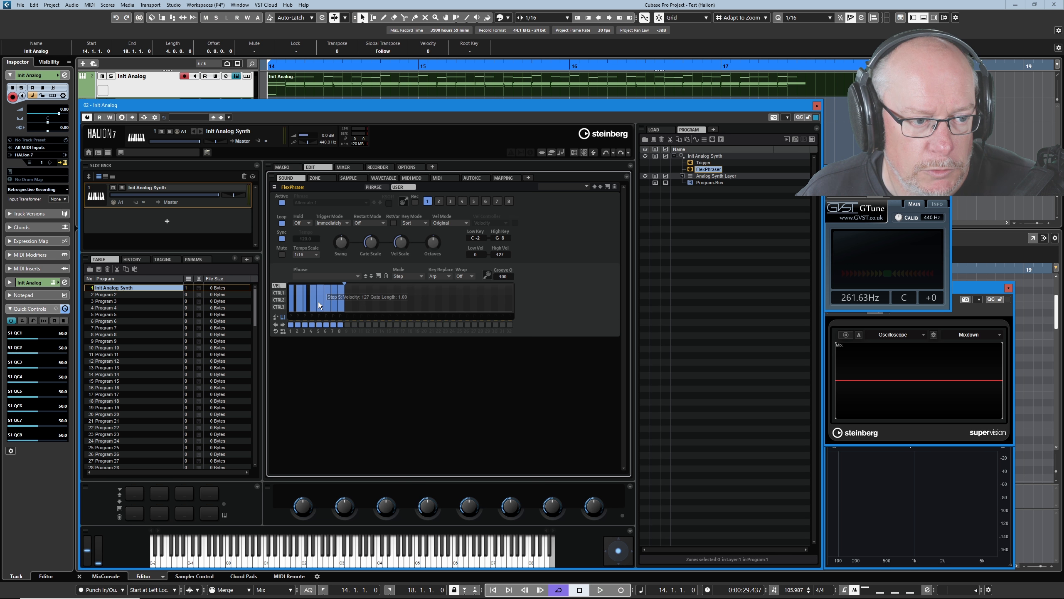
{"action": "left_click_drag", "start_coordinate": [321, 301], "coordinate": [319, 304]}
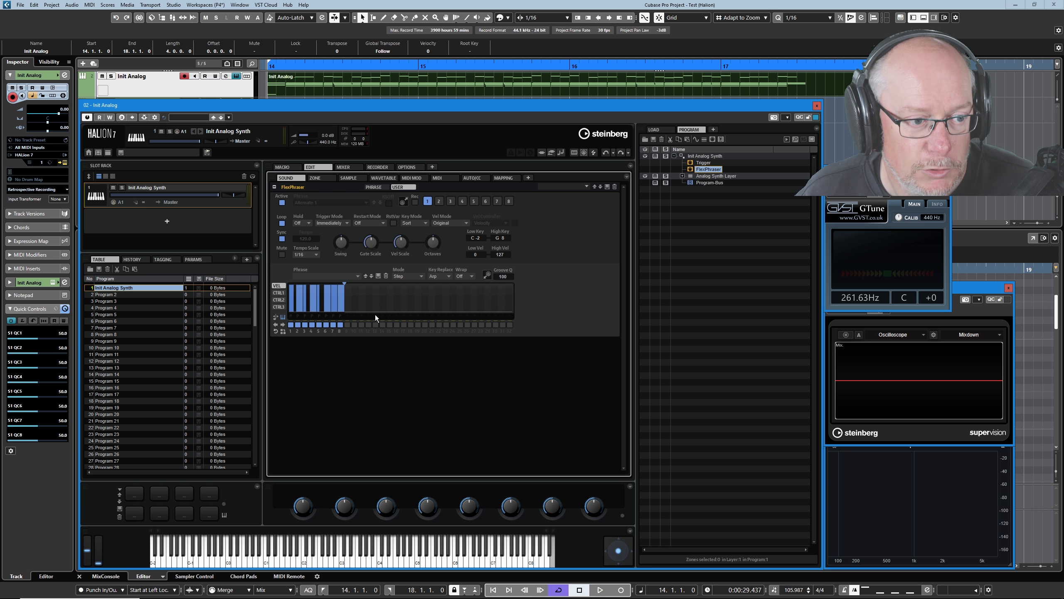
{"action": "left_click", "coordinate": [330, 301], "text": "ctrl+shift"}
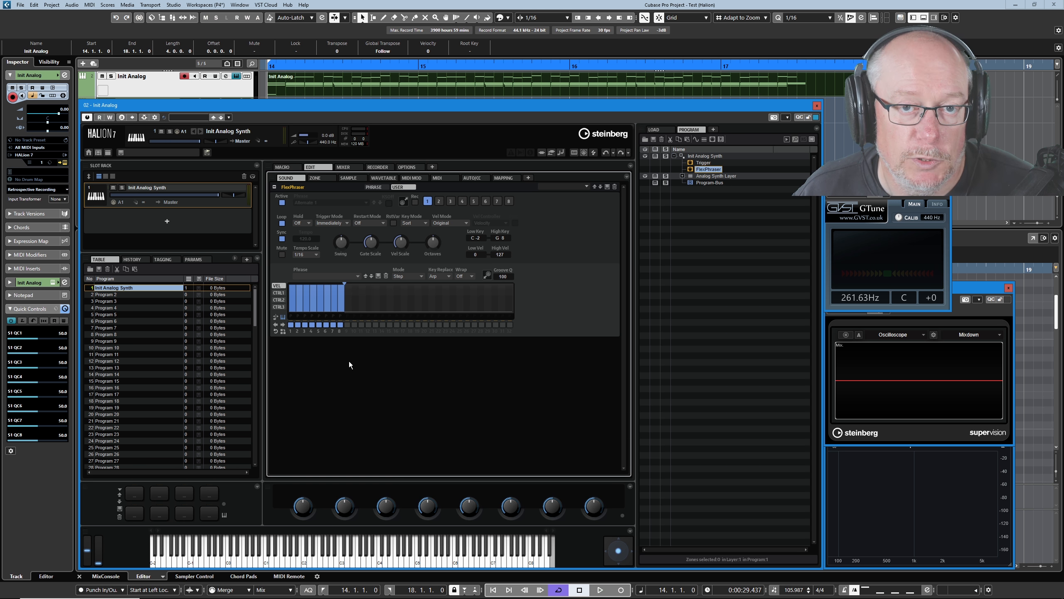
Step: Enable per-step transposition for the user phrase and enter semitone offsets, including 7 on step 2 and values on the last steps
{"action": "left_click", "coordinate": [277, 317]}
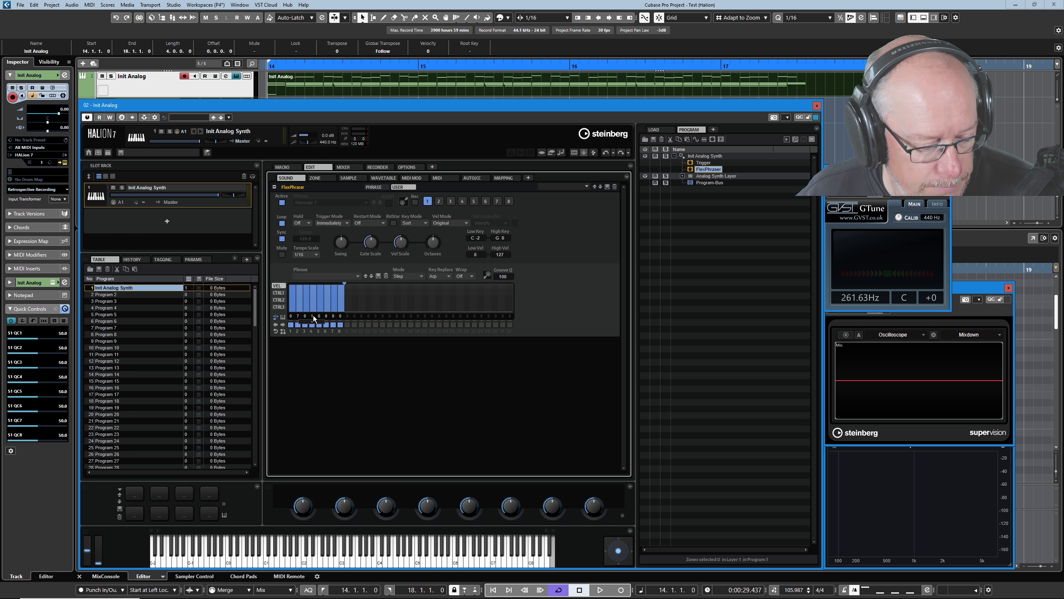
{"action": "left_click_drag", "start_coordinate": [328, 318], "coordinate": [330, 317]}
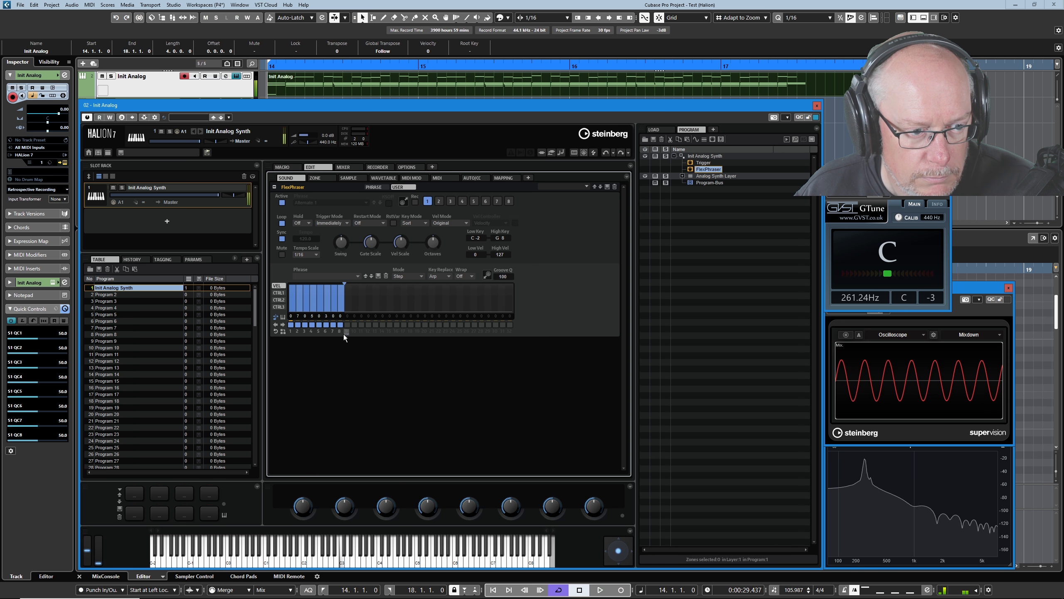
{"action": "left_click_drag", "start_coordinate": [340, 316], "coordinate": [339, 305]}
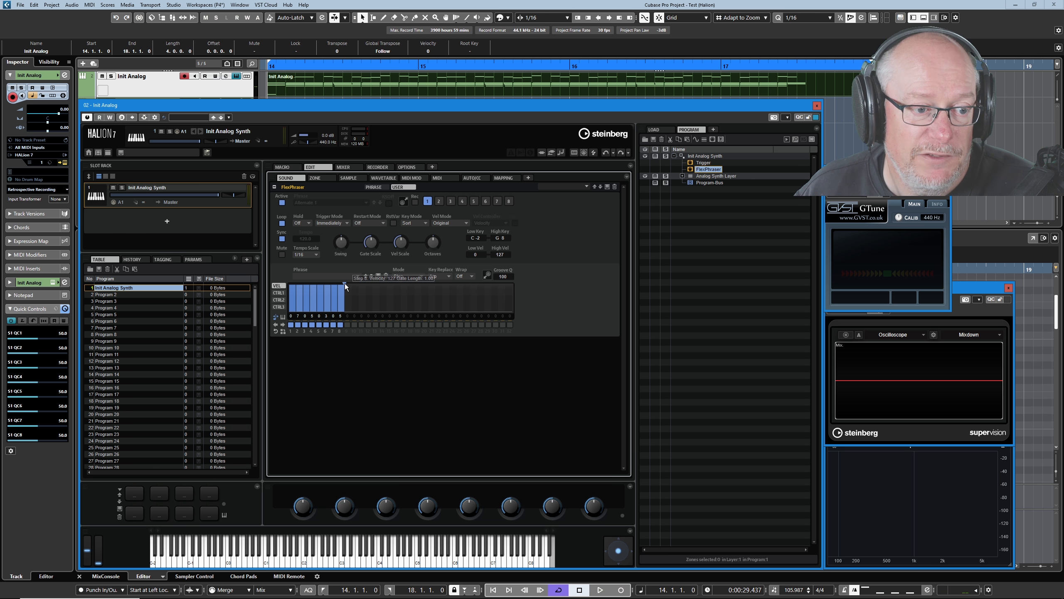
Step: Extend the phrase to nine steps with step 3 switched off and duplicate the pattern to 18 steps
{"action": "left_click_drag", "start_coordinate": [345, 283], "coordinate": [350, 283]}
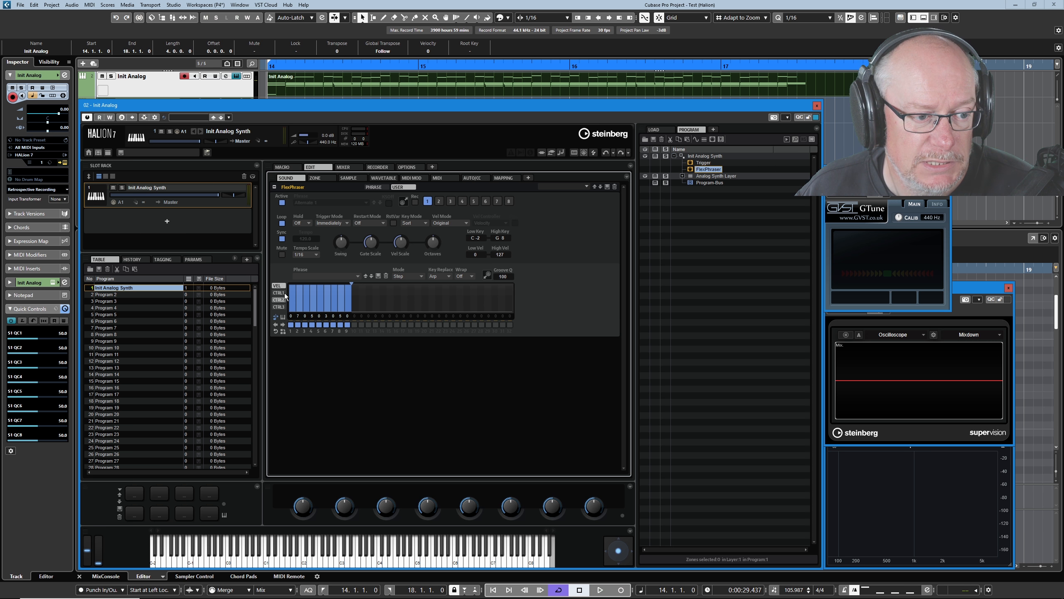
{"action": "left_click", "coordinate": [305, 326]}
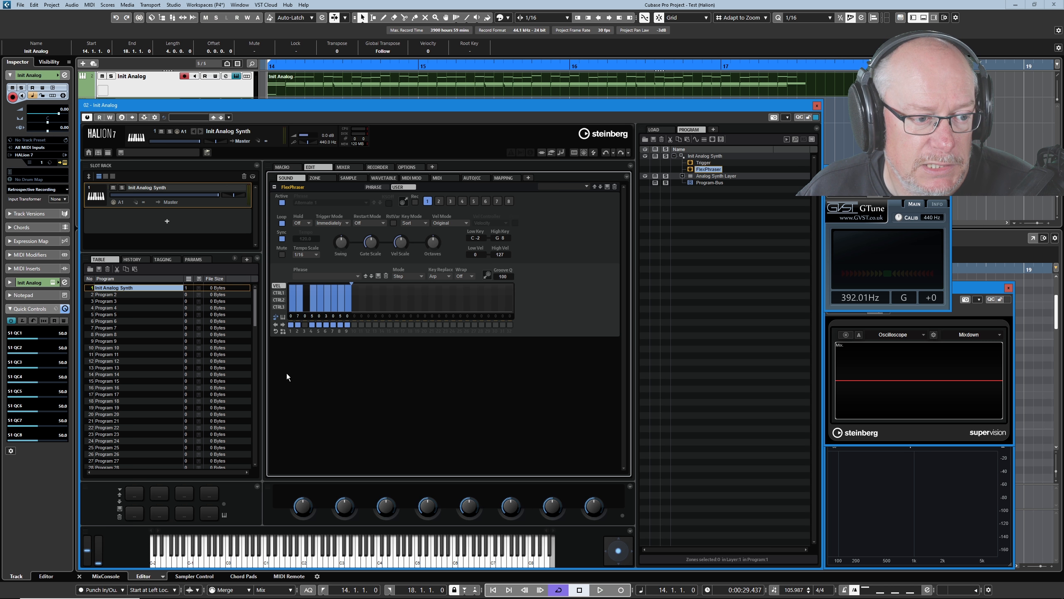
{"action": "left_click", "coordinate": [282, 332]}
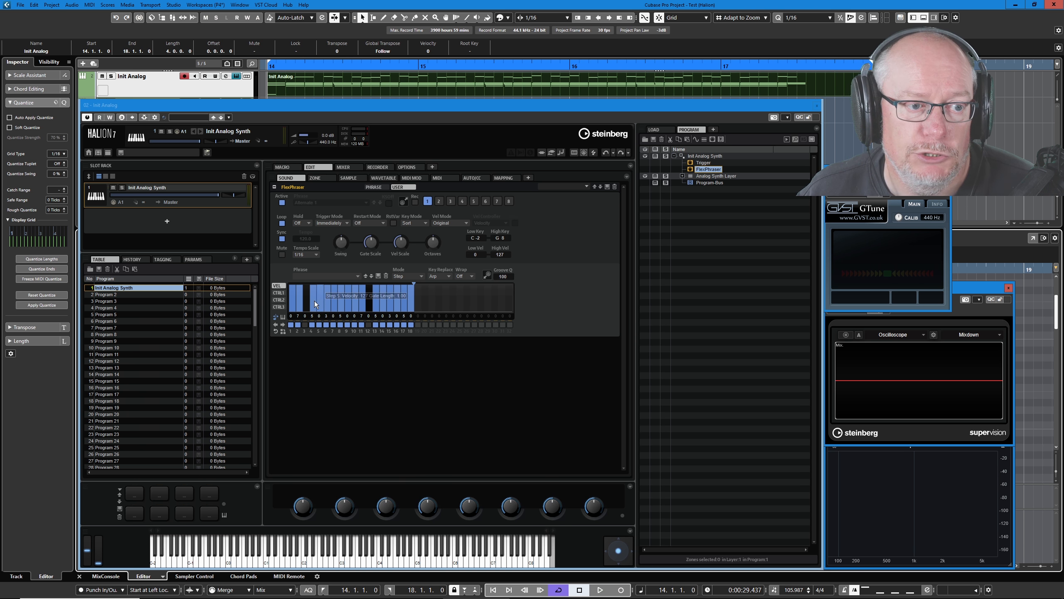
Step: Add MIDI controller 102 as a modulation source for the synth zone's filter cutoff with a depth of 100
{"action": "left_click", "coordinate": [314, 178]}
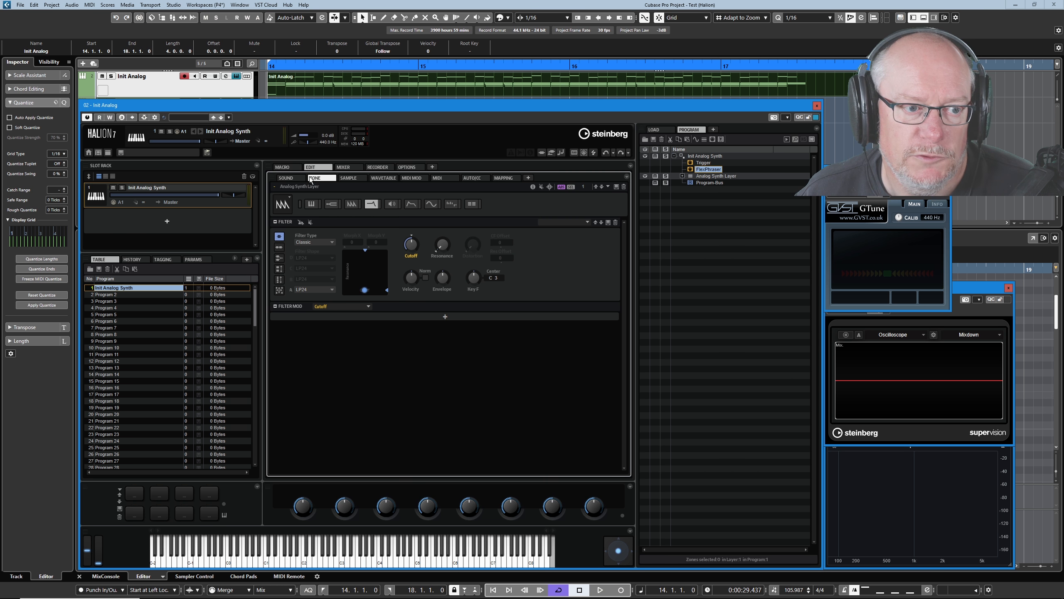
{"action": "left_click", "coordinate": [351, 204]}
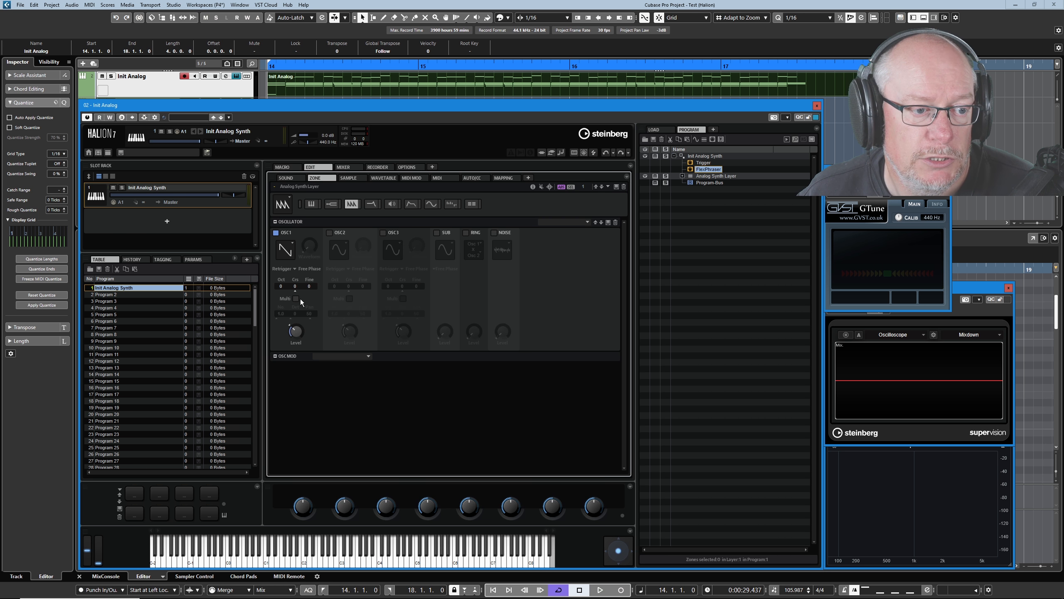
{"action": "left_click", "coordinate": [368, 204]}
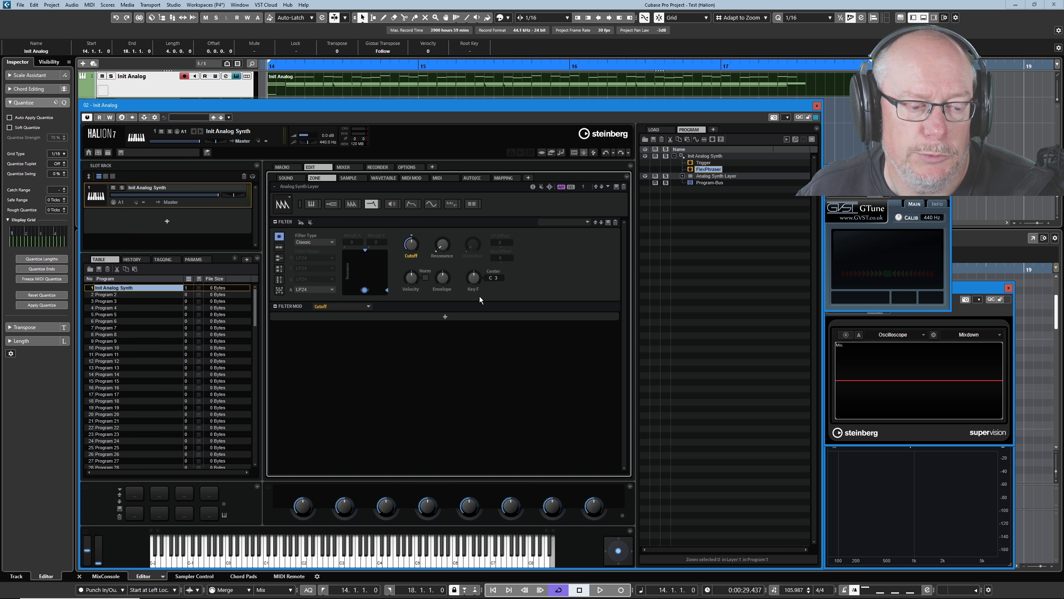
{"action": "left_click", "coordinate": [446, 316]}
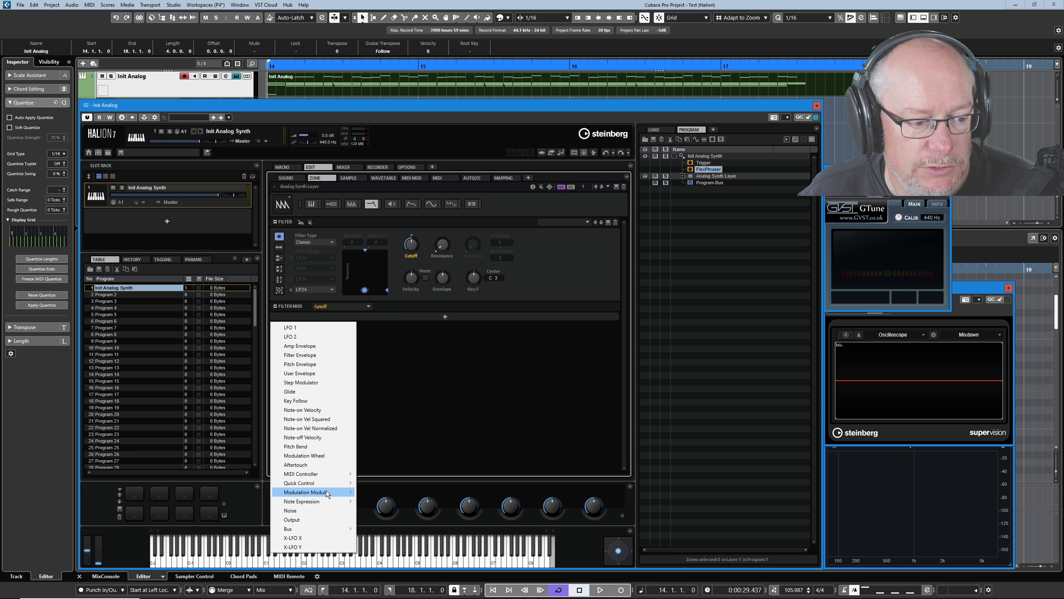
{"action": "mouse_move", "coordinate": [327, 493]}
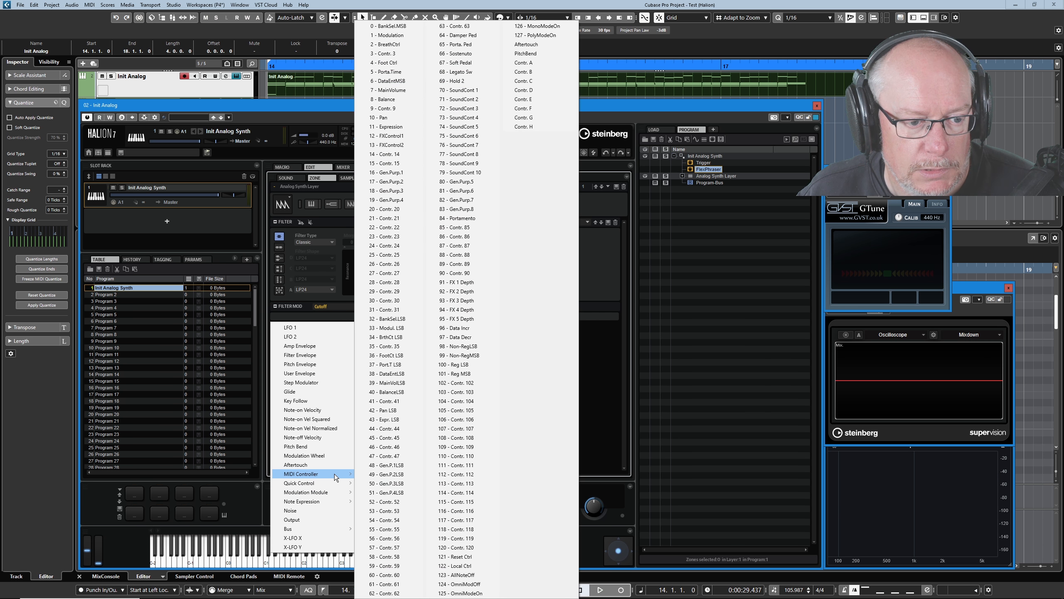
{"action": "left_click", "coordinate": [461, 382]}
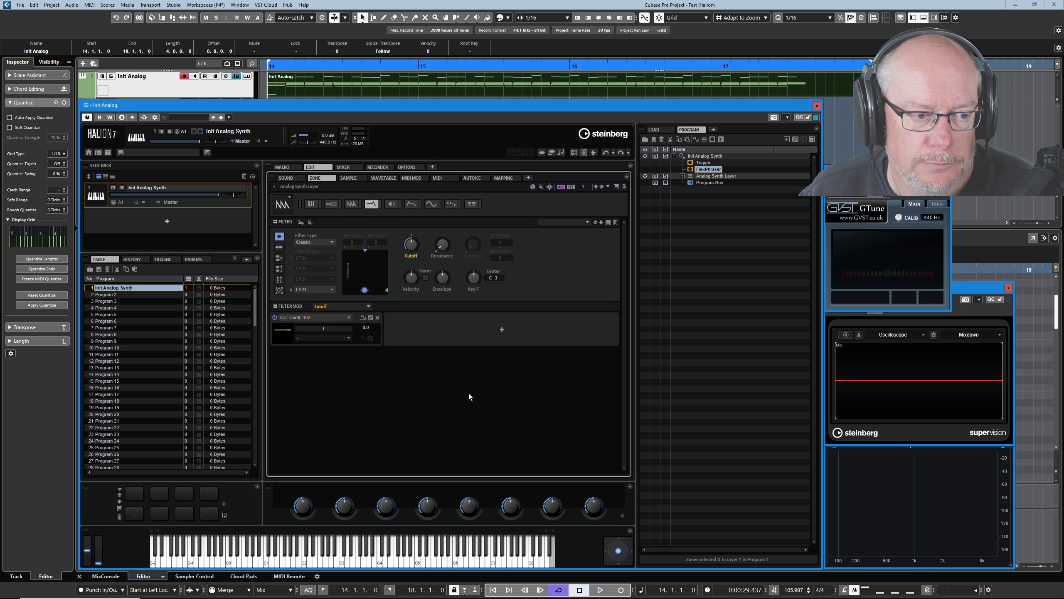
{"action": "left_click_drag", "start_coordinate": [326, 329], "coordinate": [362, 329]}
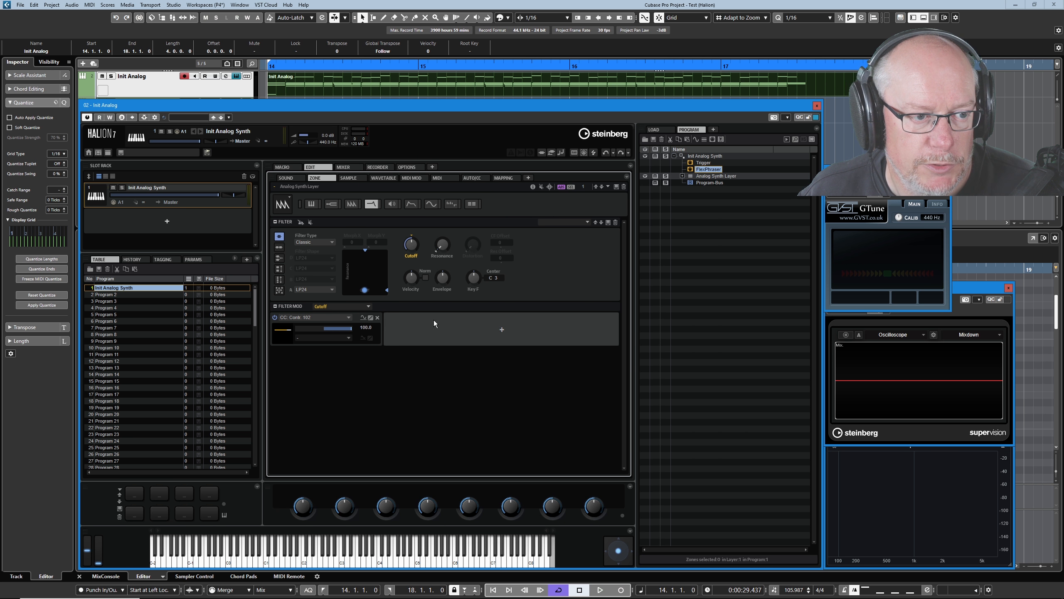
Step: Assign the FlexPhraser's first controller lane to MIDI controller 102 - Contr. 102
{"action": "left_click", "coordinate": [290, 179]}
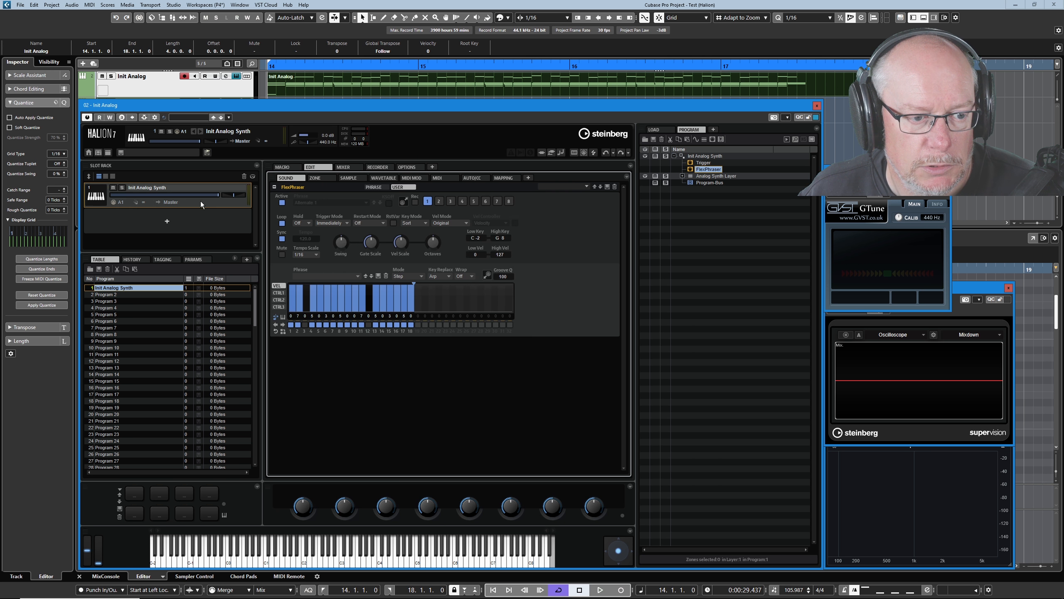
{"action": "left_click", "coordinate": [279, 293]}
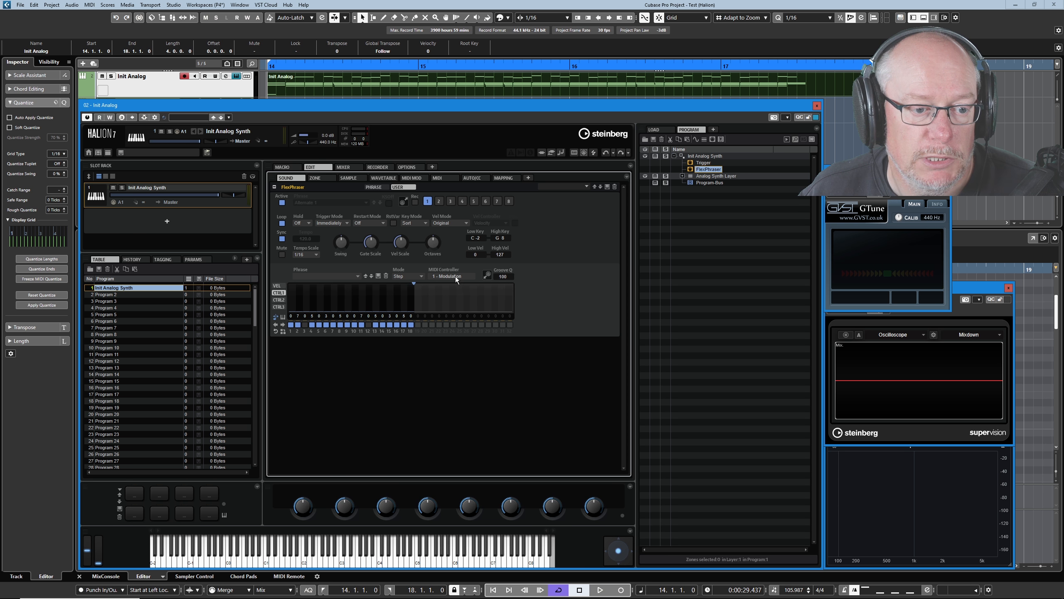
{"action": "left_click", "coordinate": [456, 276]}
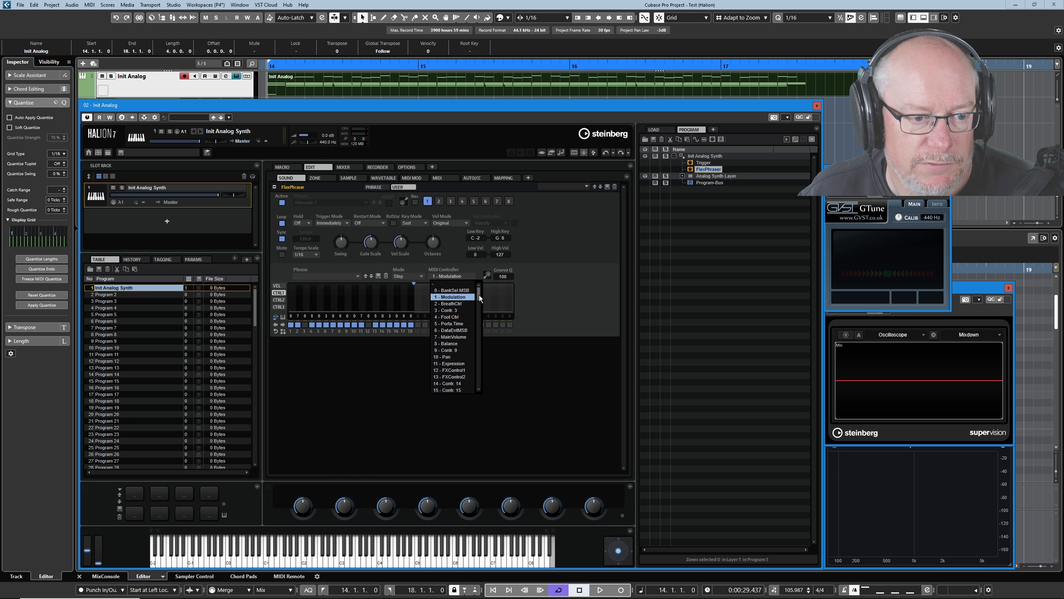
{"action": "left_click_drag", "start_coordinate": [479, 297], "coordinate": [480, 363]}
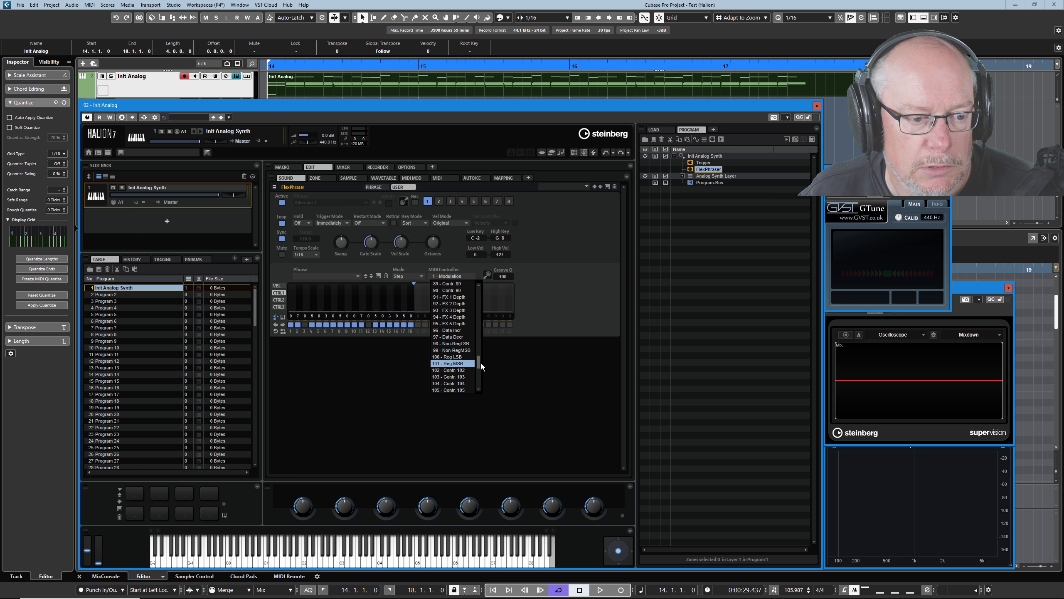
{"action": "left_click", "coordinate": [457, 370]}
Step: Draw a controller 102 curve peaking around step 4, empty in the middle and rising to full at step 18, and compare it with the velocity lane
{"action": "mouse_move", "coordinate": [291, 307]}
{"action": "left_mouse_down"}
{"action": "mouse_move", "coordinate": [333, 297]}
{"action": "mouse_move", "coordinate": [396, 305]}
{"action": "mouse_move", "coordinate": [415, 286]}
{"action": "mouse_move", "coordinate": [447, 280]}
{"action": "left_mouse_up"}
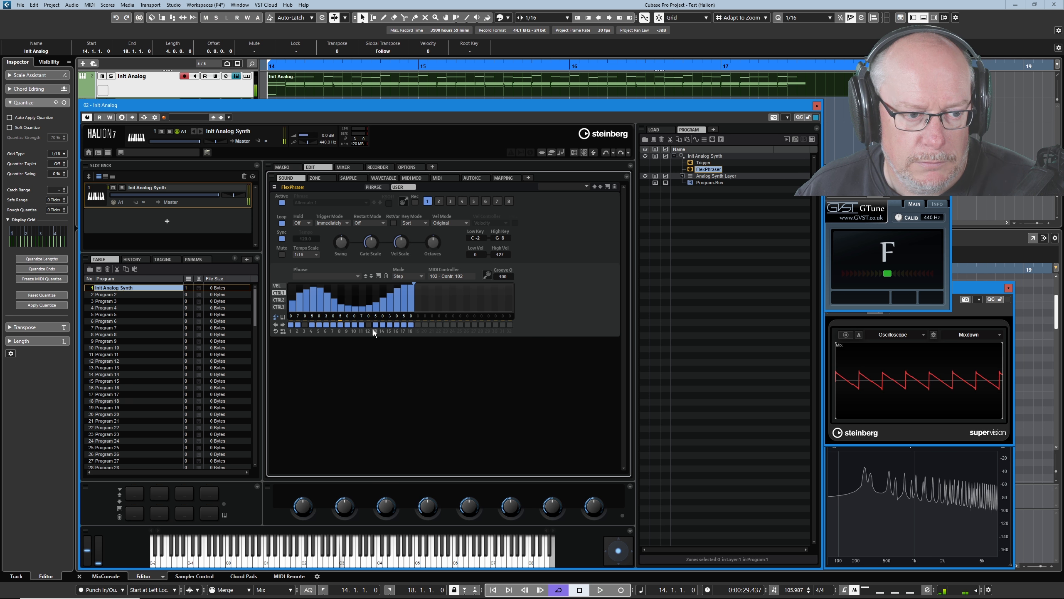
{"action": "mouse_move", "coordinate": [328, 290]}
{"action": "left_mouse_down"}
{"action": "mouse_move", "coordinate": [341, 310]}
{"action": "mouse_move", "coordinate": [382, 306]}
{"action": "mouse_move", "coordinate": [413, 285]}
{"action": "left_mouse_up"}
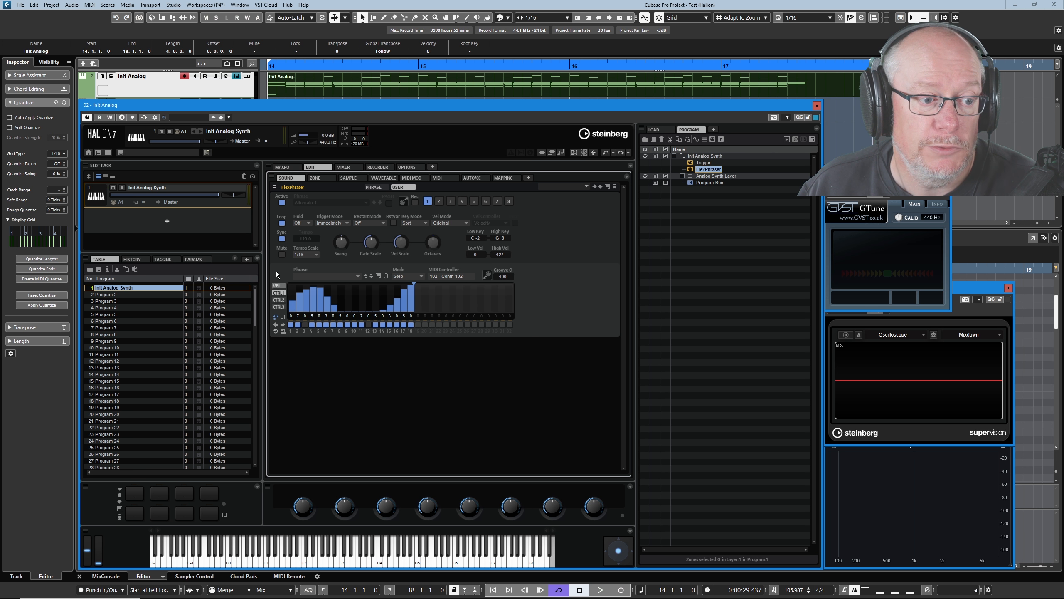
{"action": "left_click", "coordinate": [277, 286]}
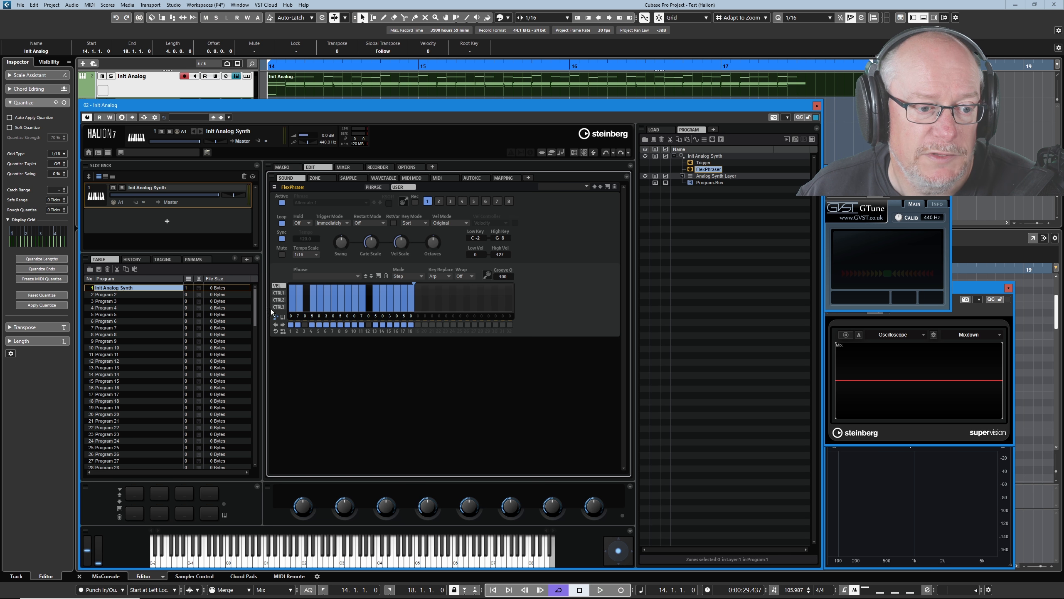
{"action": "left_click", "coordinate": [278, 293]}
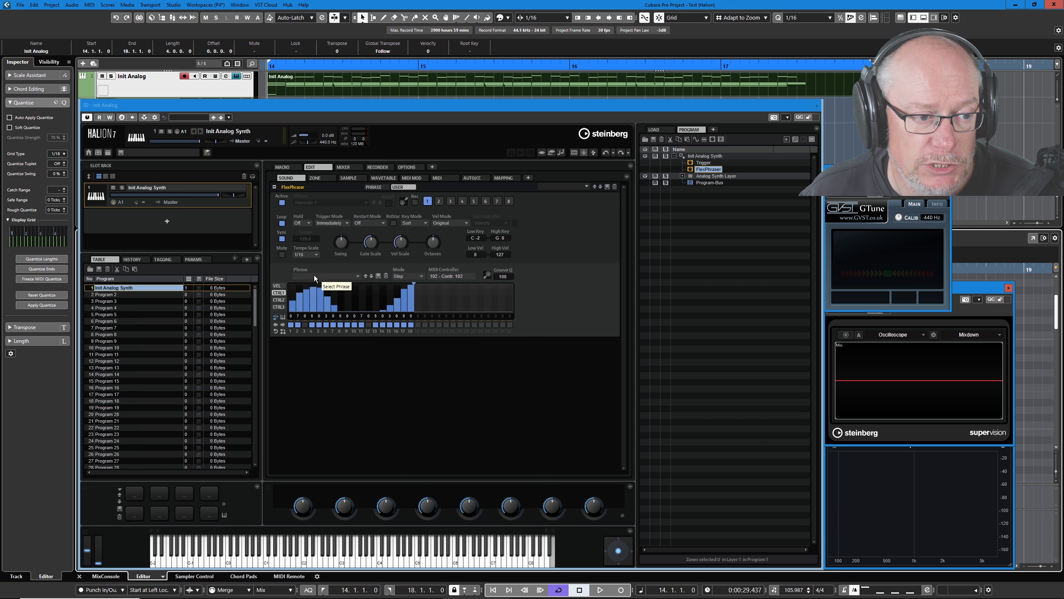
Step: Load the Glissando 01 preset from the Step Sequence category as the user phrase and show the MixConsole in the lower zone
{"action": "left_click", "coordinate": [348, 276]}
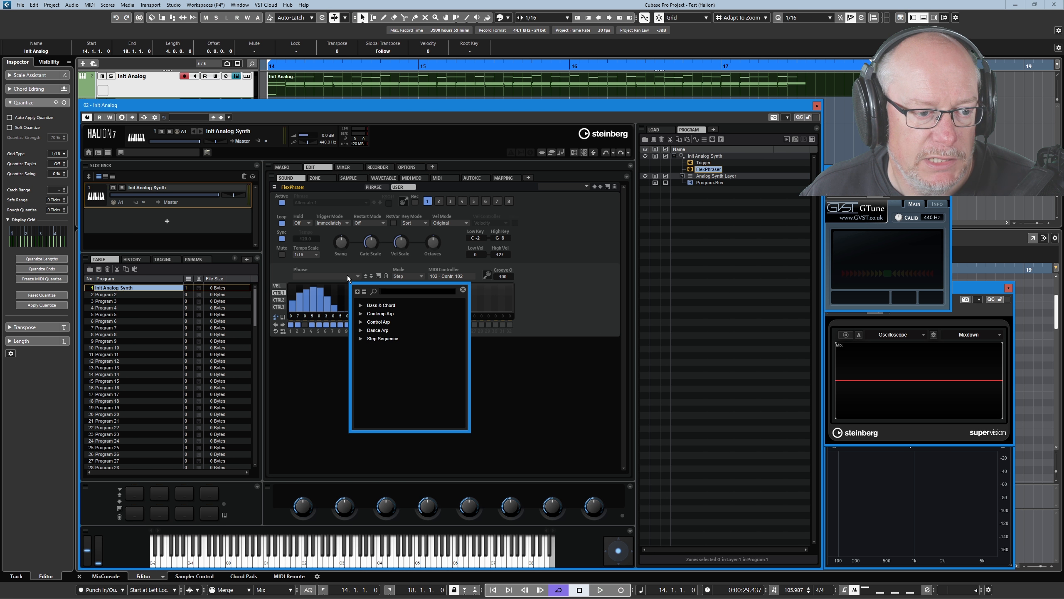
{"action": "left_click", "coordinate": [360, 339]}
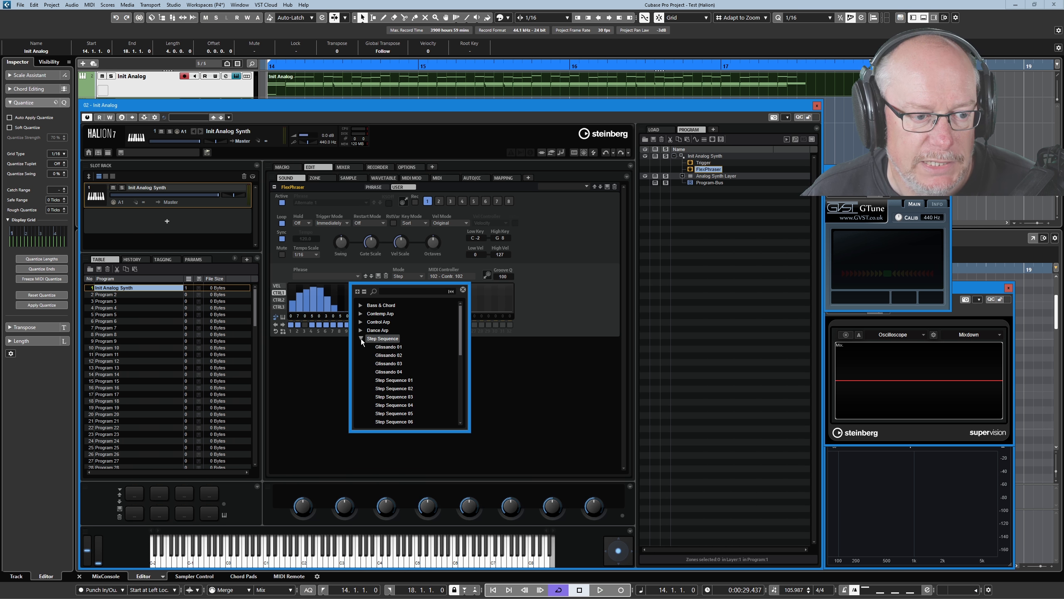
{"action": "left_click", "coordinate": [397, 348]}
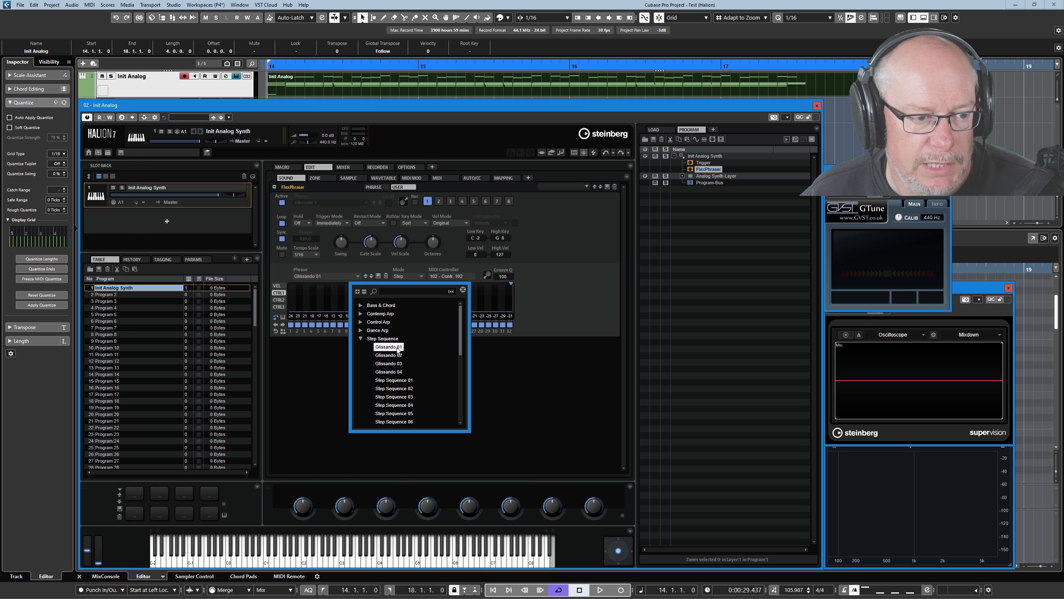
{"action": "left_click", "coordinate": [463, 289]}
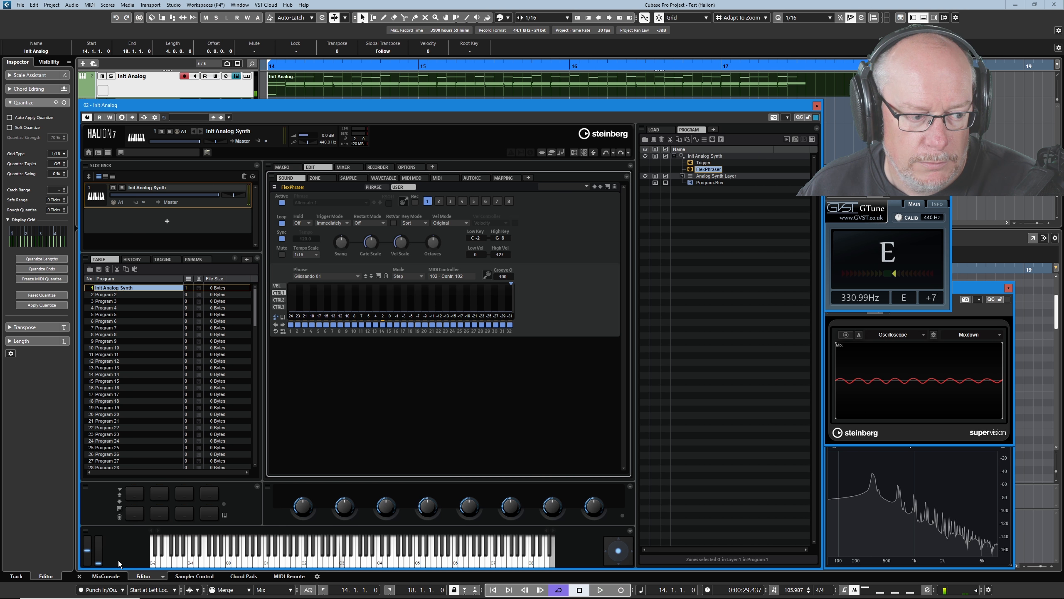
{"action": "left_click", "coordinate": [108, 577]}
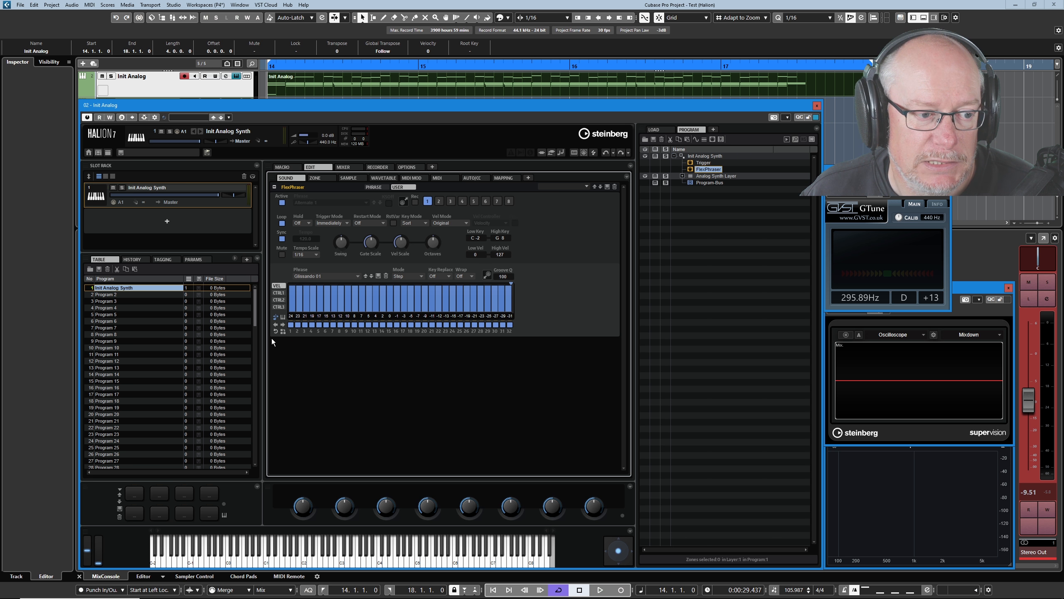
Step: Show the key selector row beneath the phrase steps and set Key Replace to Rest
{"action": "left_click", "coordinate": [282, 317]}
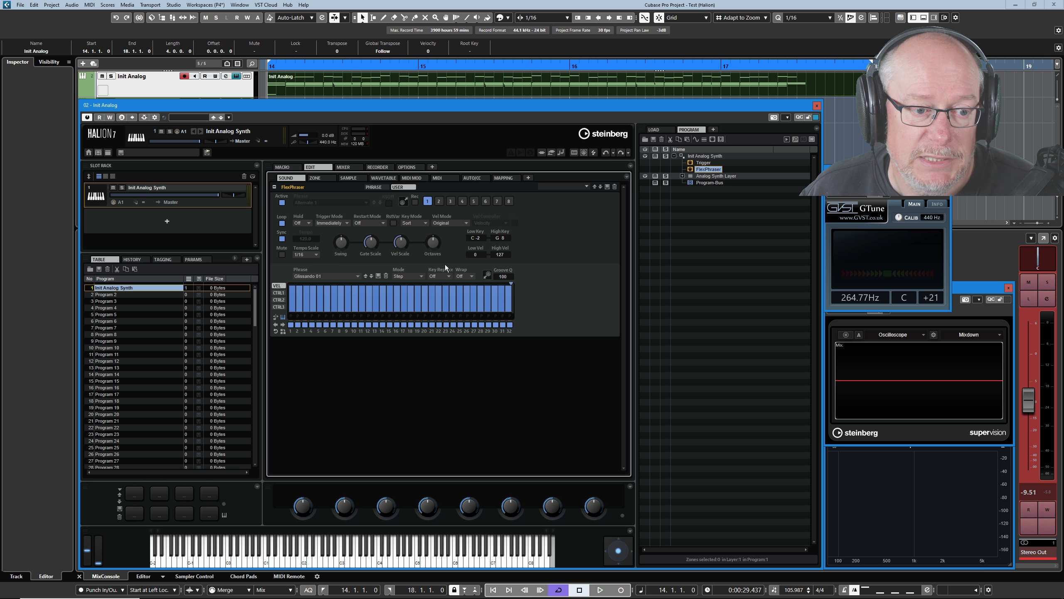
{"action": "left_click", "coordinate": [449, 275]}
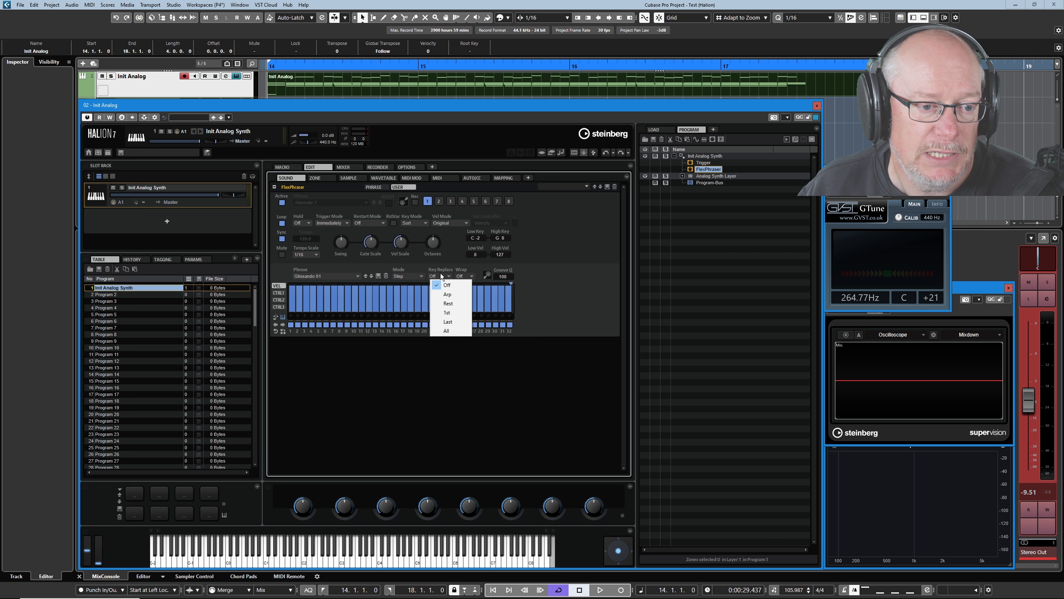
{"action": "left_click", "coordinate": [457, 304]}
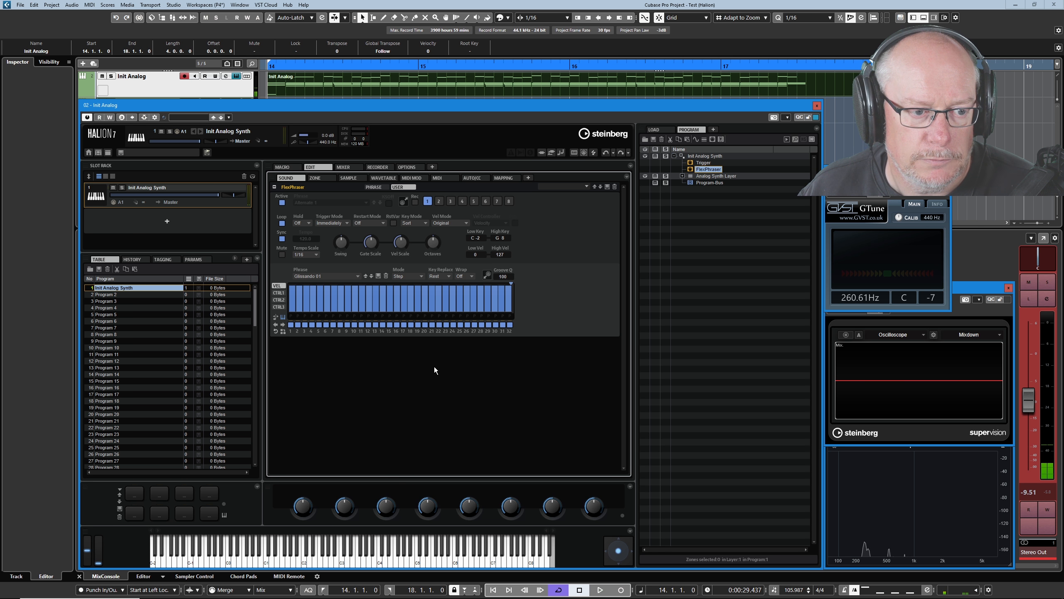
Step: Set the user phrase's mode to Up
{"action": "left_click", "coordinate": [421, 278]}
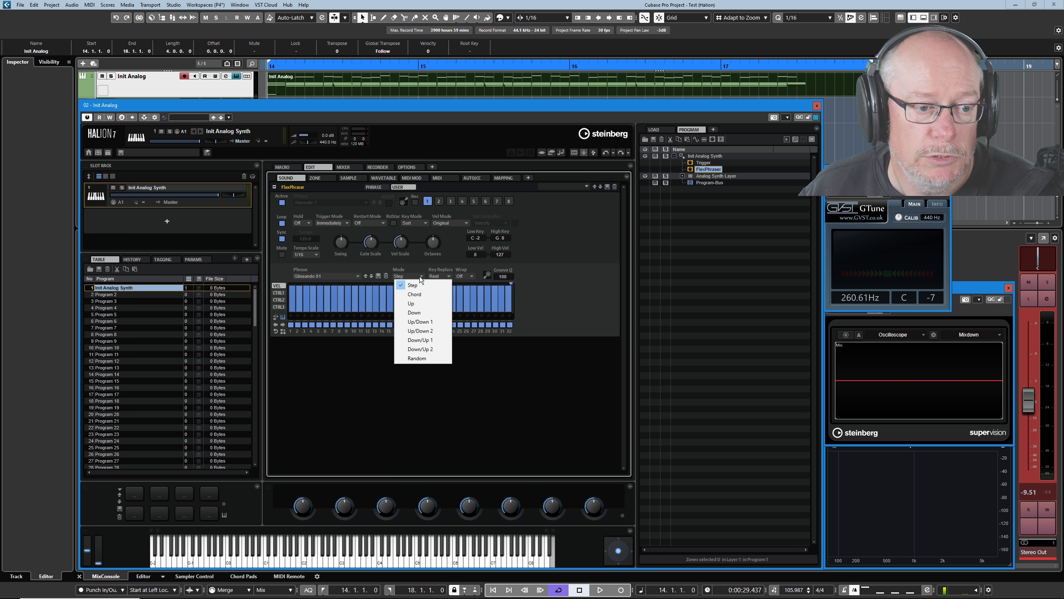
{"action": "left_click", "coordinate": [422, 303]}
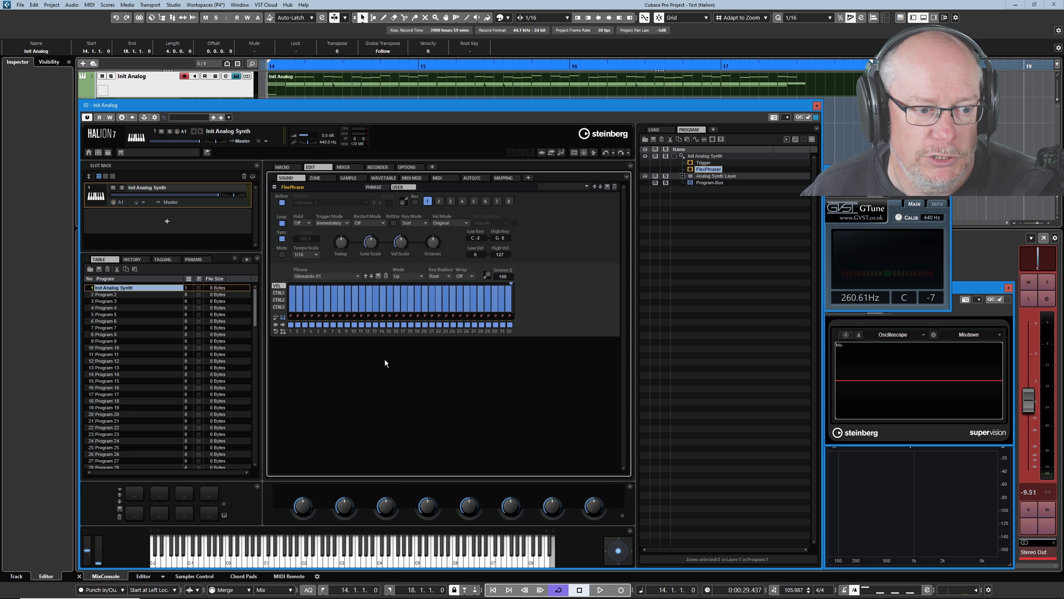
{"action": "left_click", "coordinate": [399, 371]}
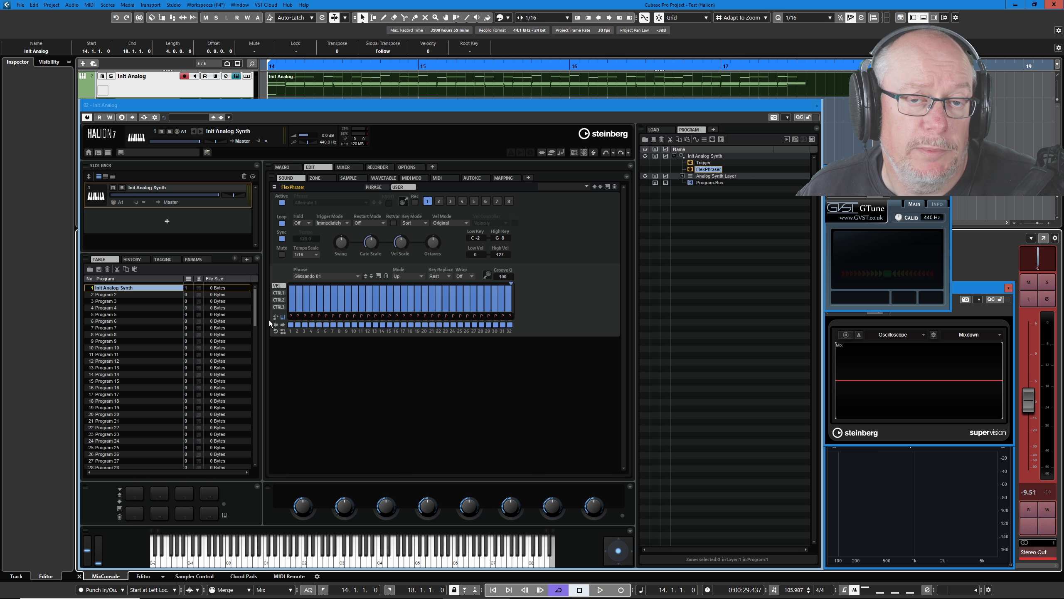
Step: Set the key selectors of the first ten steps to P, 1, P, 2, P, 2, P, 2, P, 2 and shorten the phrase to ten steps
{"action": "left_click", "coordinate": [291, 317]}
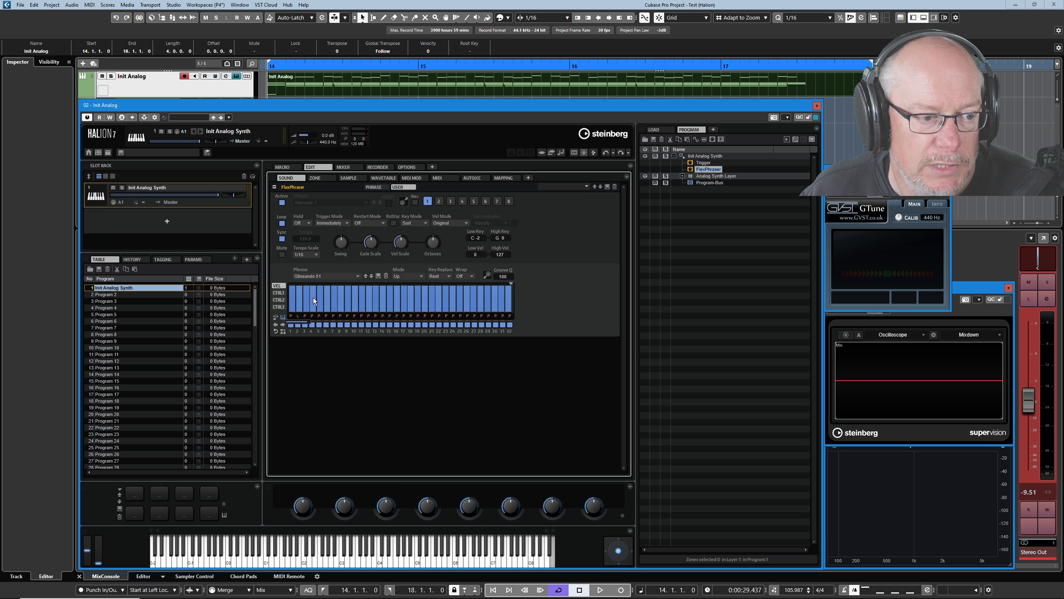
{"action": "left_click", "coordinate": [308, 322]}
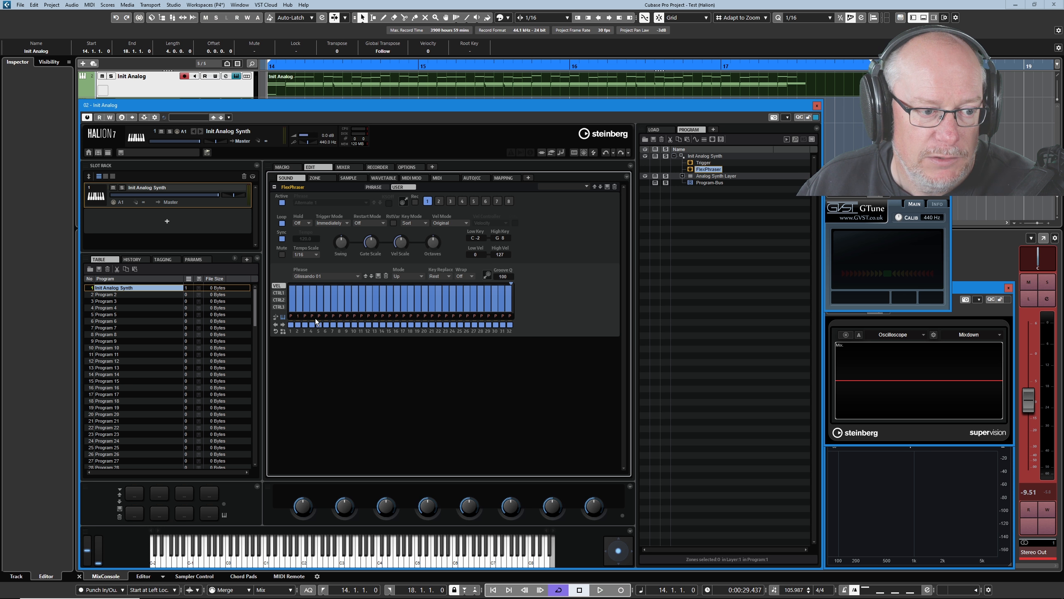
{"action": "left_click_drag", "start_coordinate": [315, 314], "coordinate": [318, 315]}
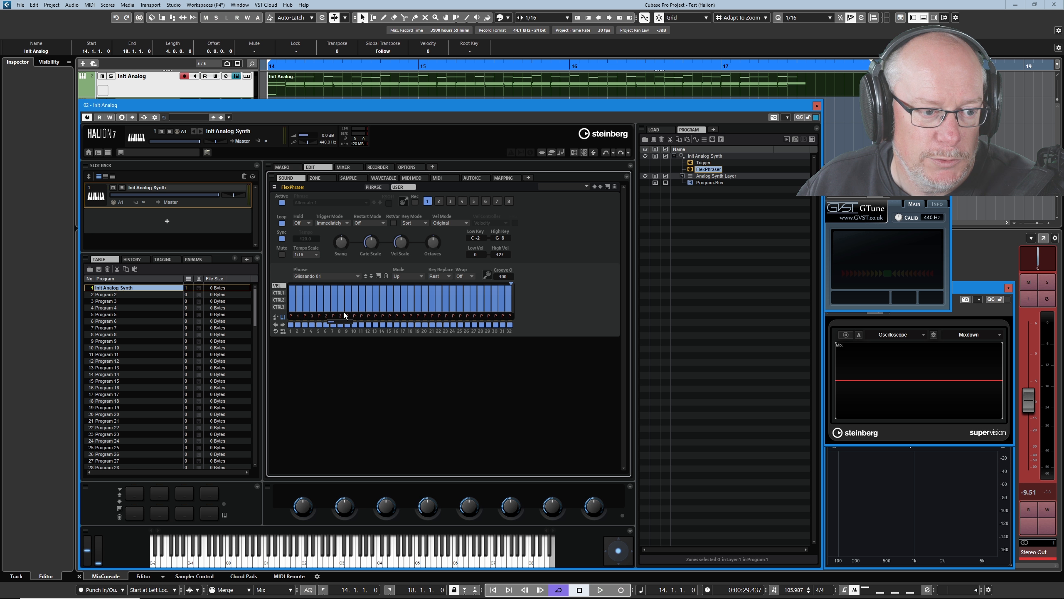
{"action": "left_click_drag", "start_coordinate": [340, 315], "coordinate": [362, 314]}
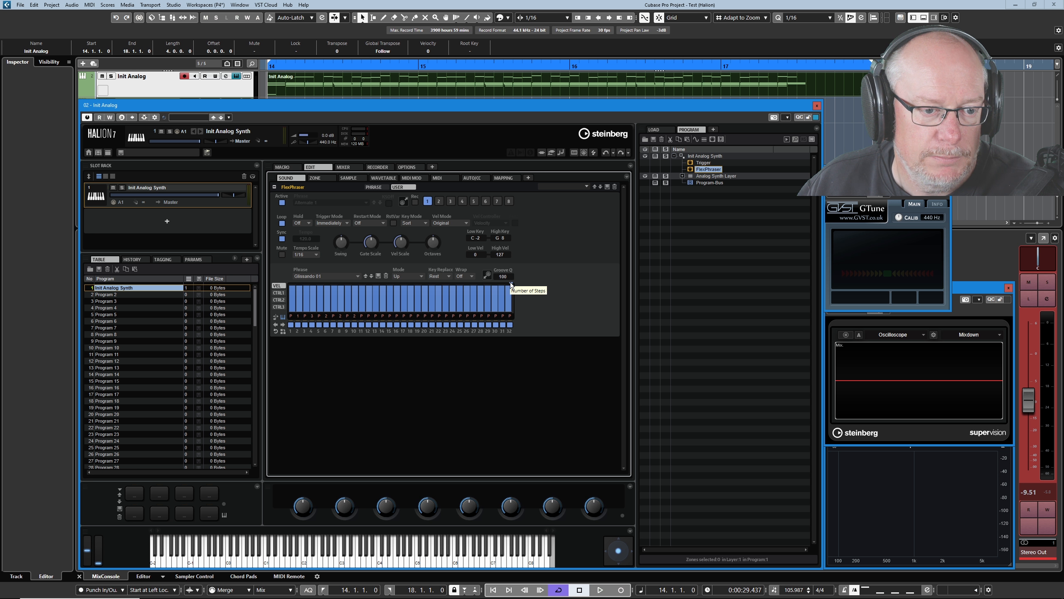
{"action": "left_click_drag", "start_coordinate": [510, 282], "coordinate": [375, 306]}
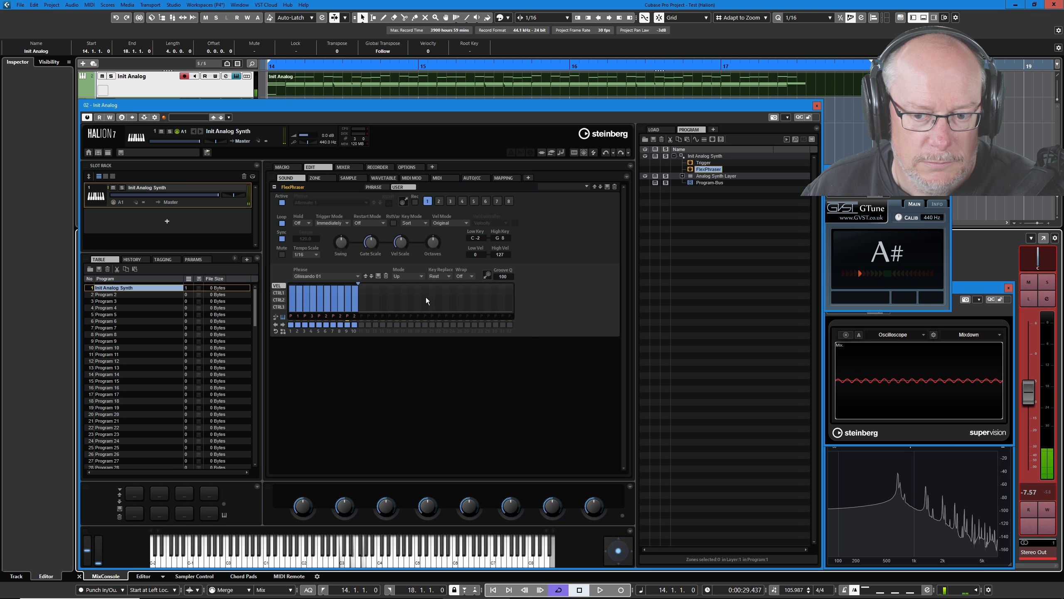
Step: Set the FlexPhraser's tempo scale to 1/8 and shorten the phrase to eight steps
{"action": "left_click", "coordinate": [304, 254]}
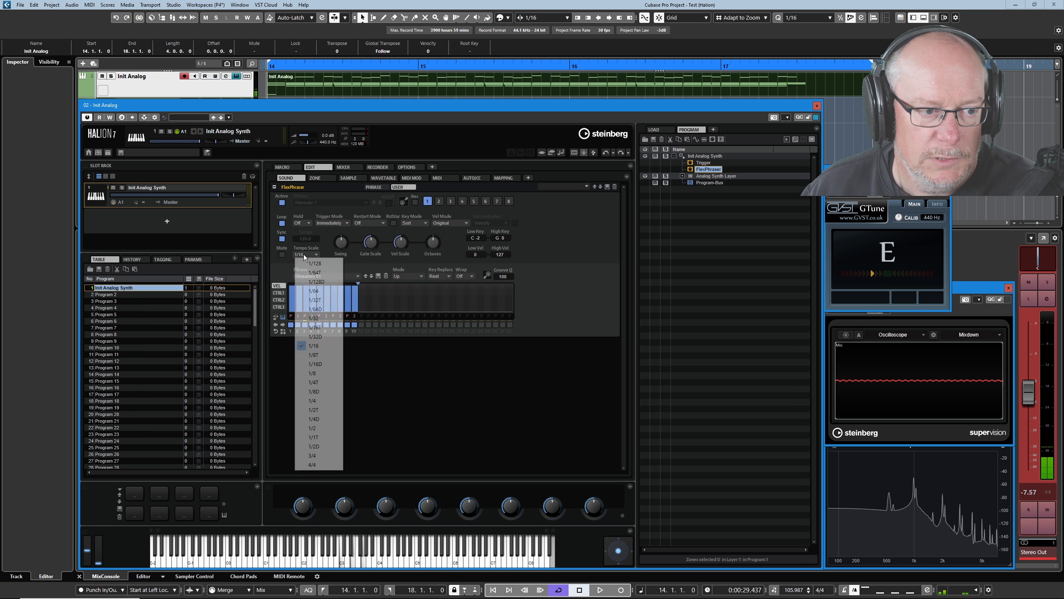
{"action": "left_click", "coordinate": [321, 373]}
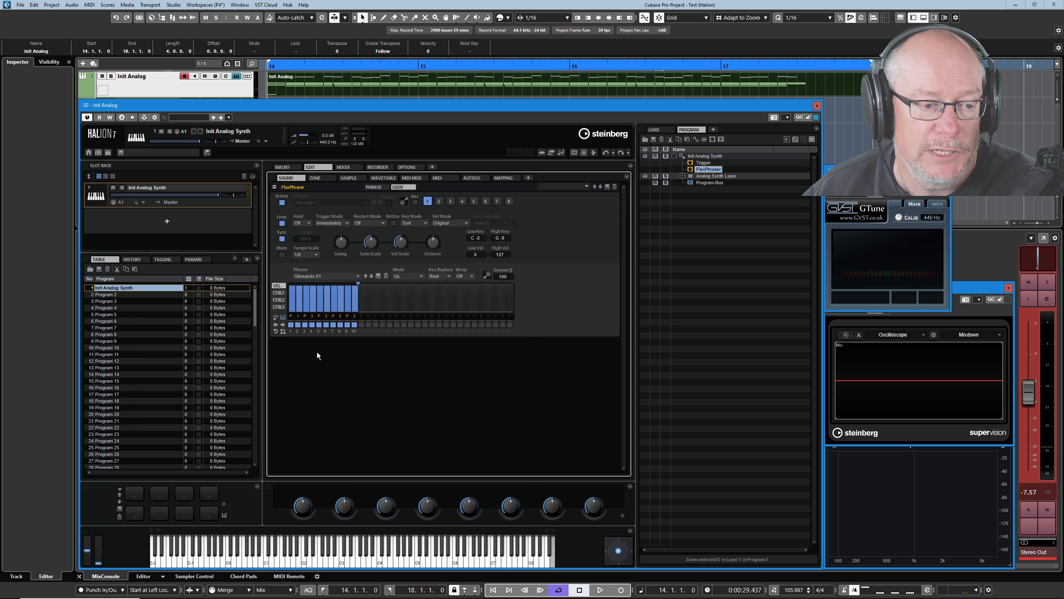
{"action": "mouse_move", "coordinate": [305, 309]}
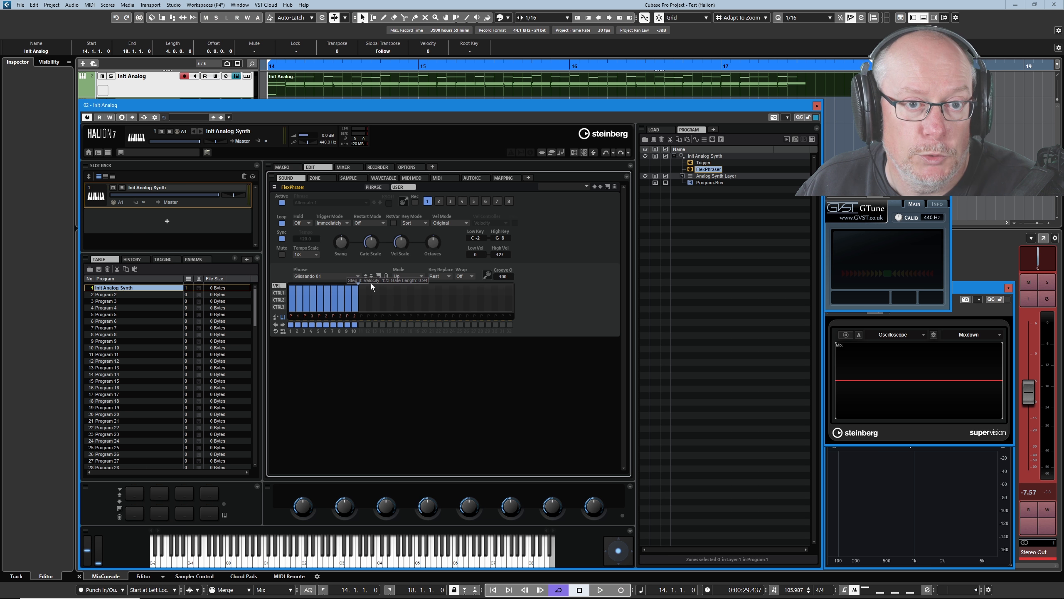
{"action": "left_click_drag", "start_coordinate": [358, 283], "coordinate": [345, 288]}
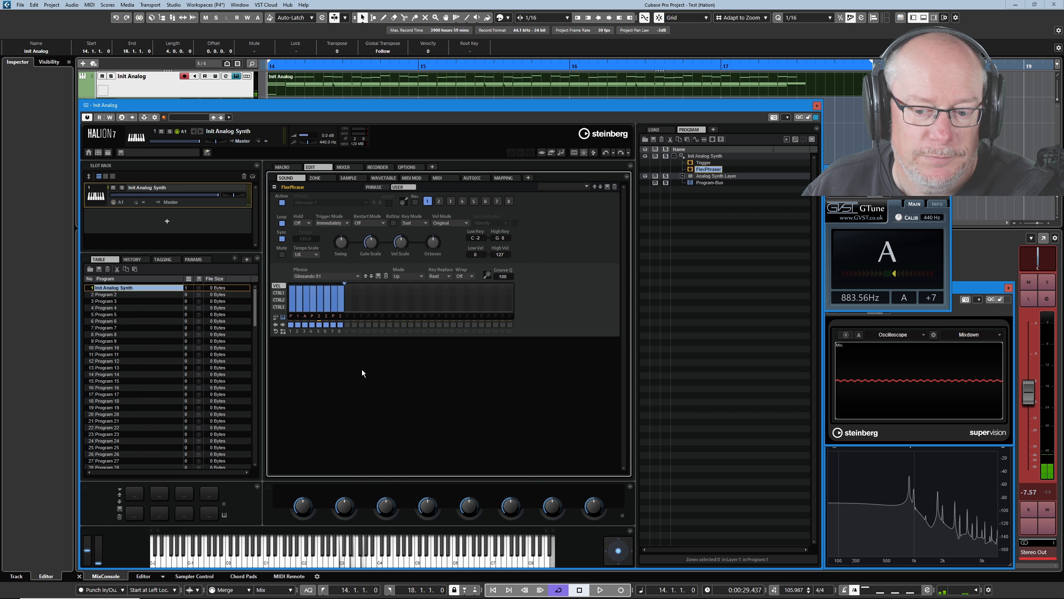
Step: Set the key selector of step 5 to A and switch off steps 4 and 7
{"action": "left_click_drag", "start_coordinate": [319, 316], "coordinate": [327, 303]}
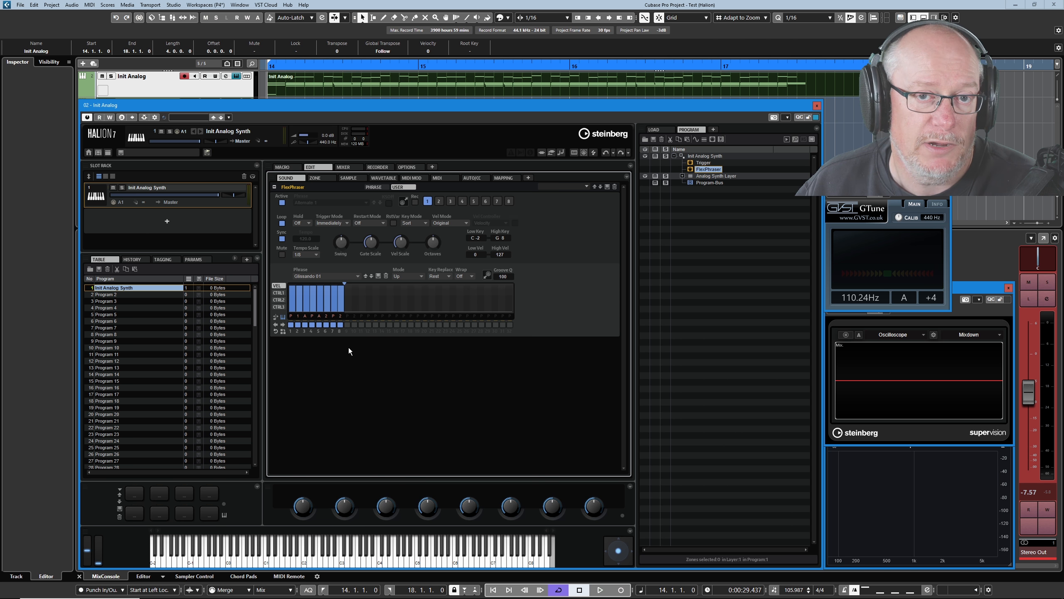
{"action": "left_click", "coordinate": [306, 326]}
{"action": "left_click", "coordinate": [306, 325]}
{"action": "left_click", "coordinate": [312, 325]}
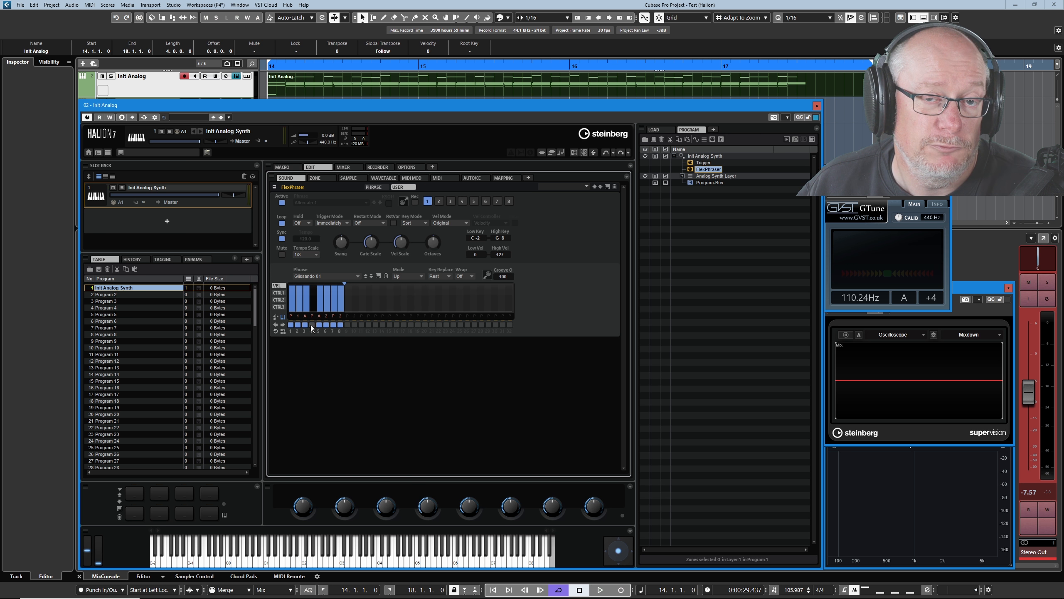
{"action": "left_click", "coordinate": [334, 325]}
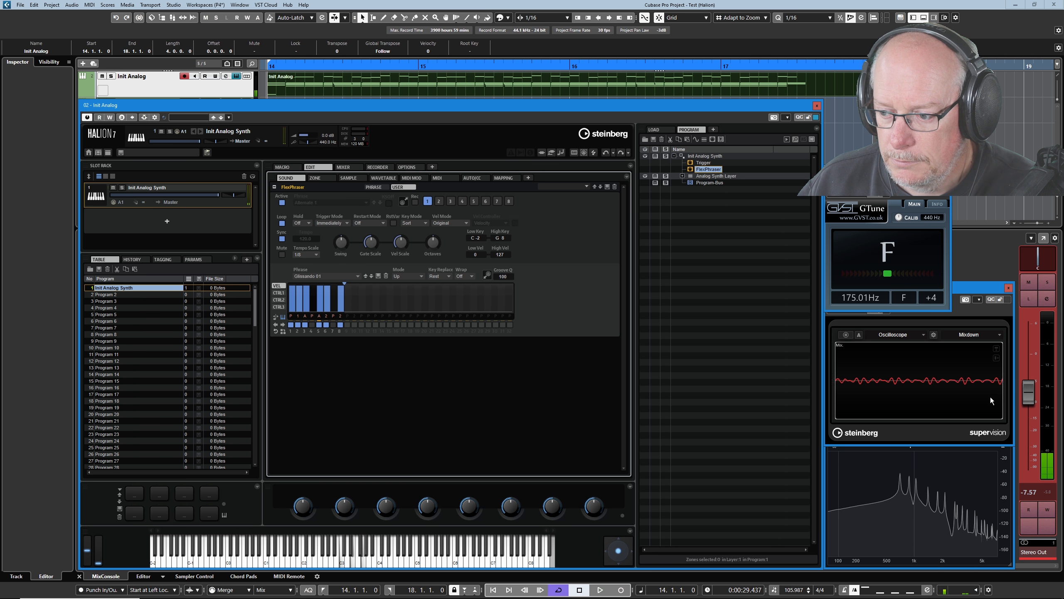
Step: Raise the synth zone's filter cutoff to about 2754 Hz while the phrase plays
{"action": "left_click", "coordinate": [319, 178]}
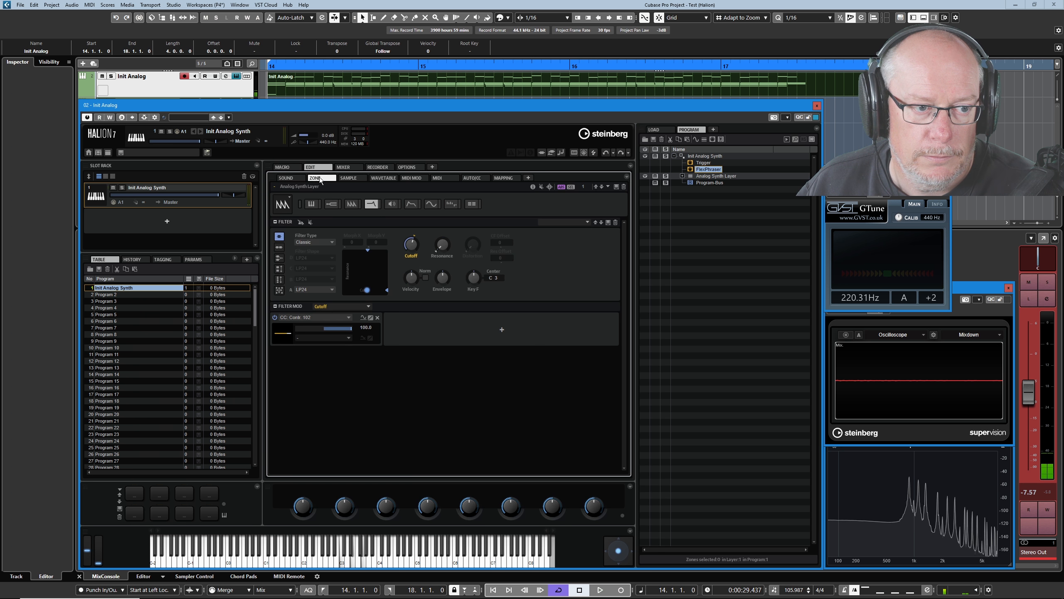
{"action": "left_click_drag", "start_coordinate": [411, 244], "coordinate": [412, 232]}
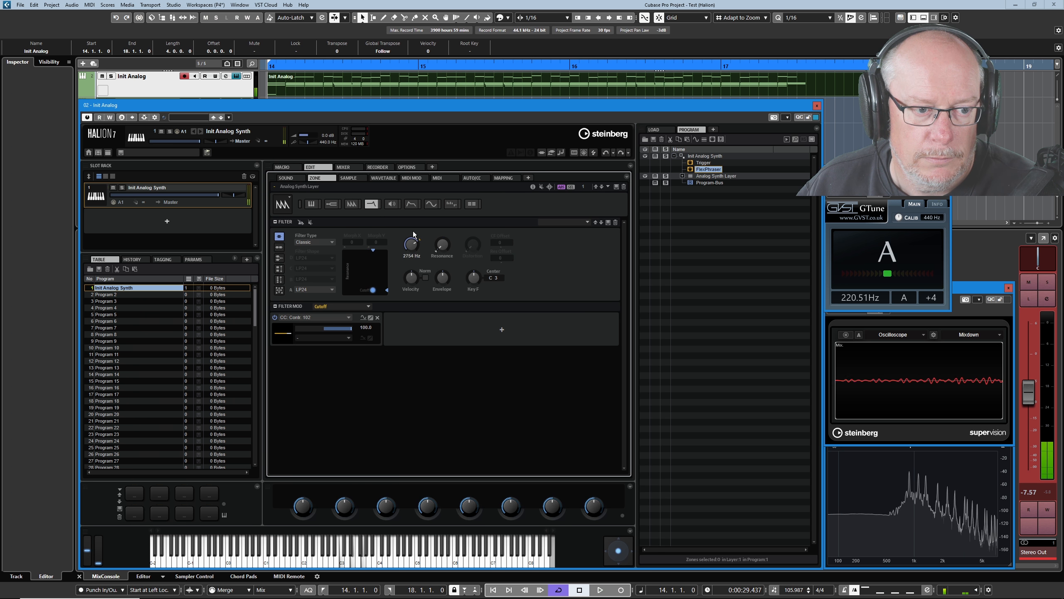
Step: Return to the FlexPhraser and compare the steps' transposition values with their key selectors
{"action": "left_click", "coordinate": [285, 178]}
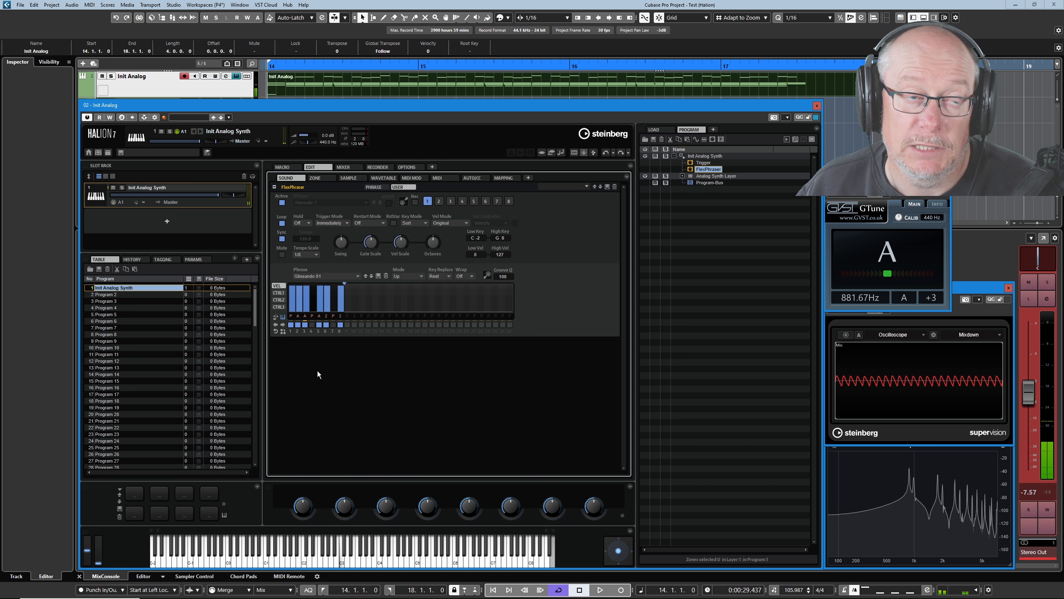
{"action": "left_click", "coordinate": [276, 317]}
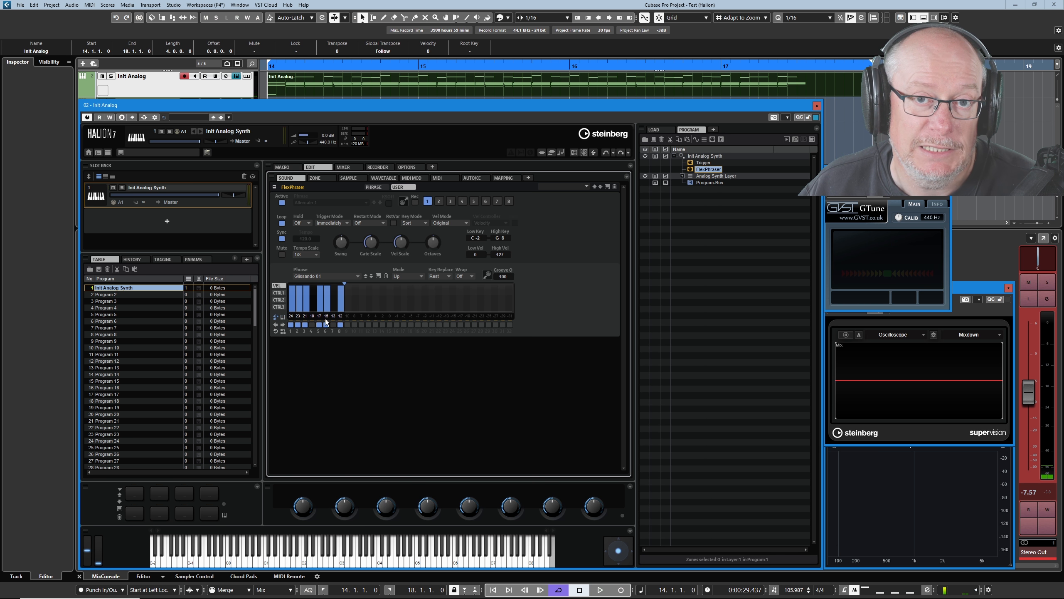
{"action": "left_click", "coordinate": [283, 317]}
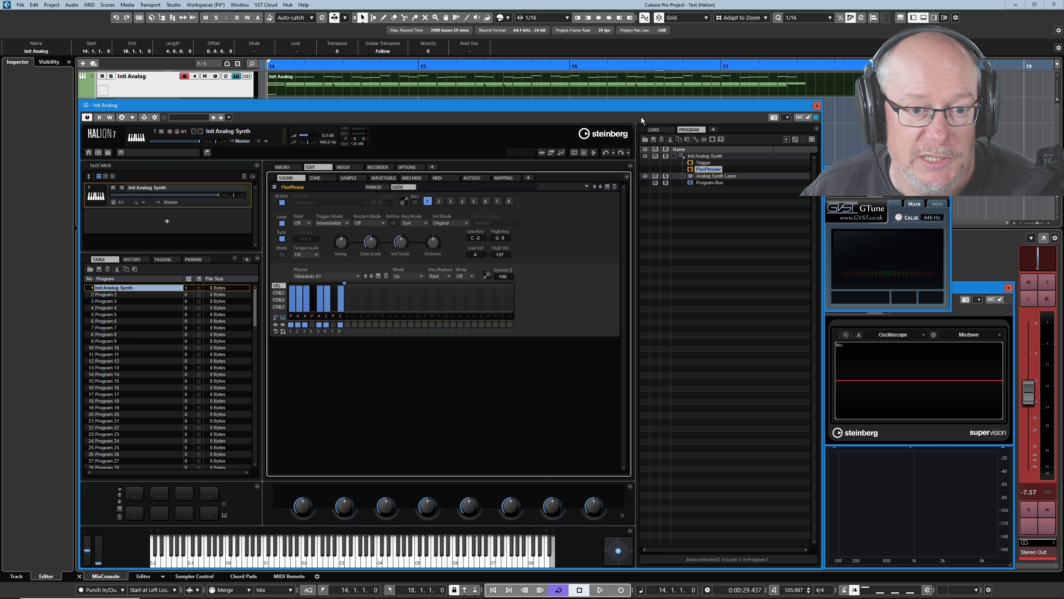
Step: Load the One Finger Fast Strumming 6 String program and open its FlexPhraser module
{"action": "left_click", "coordinate": [653, 129]}
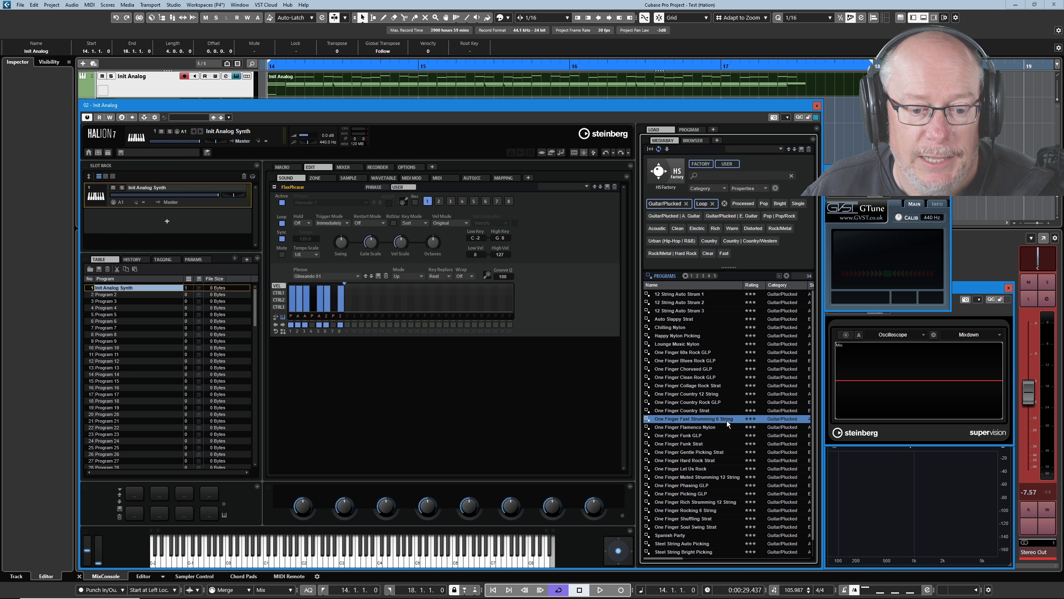
{"action": "double_click", "coordinate": [682, 417]}
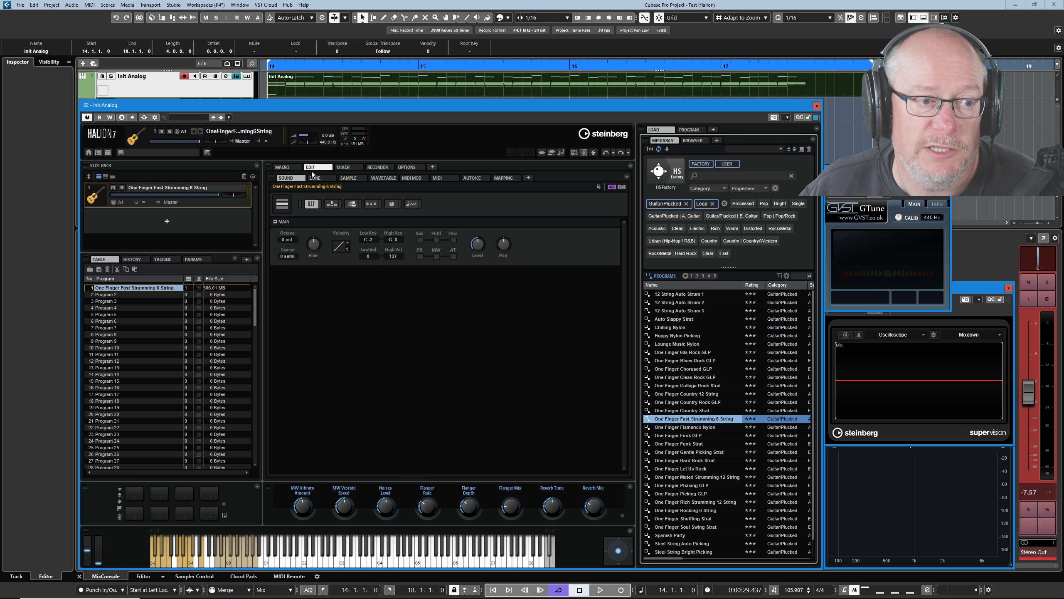
{"action": "left_click", "coordinate": [692, 130]}
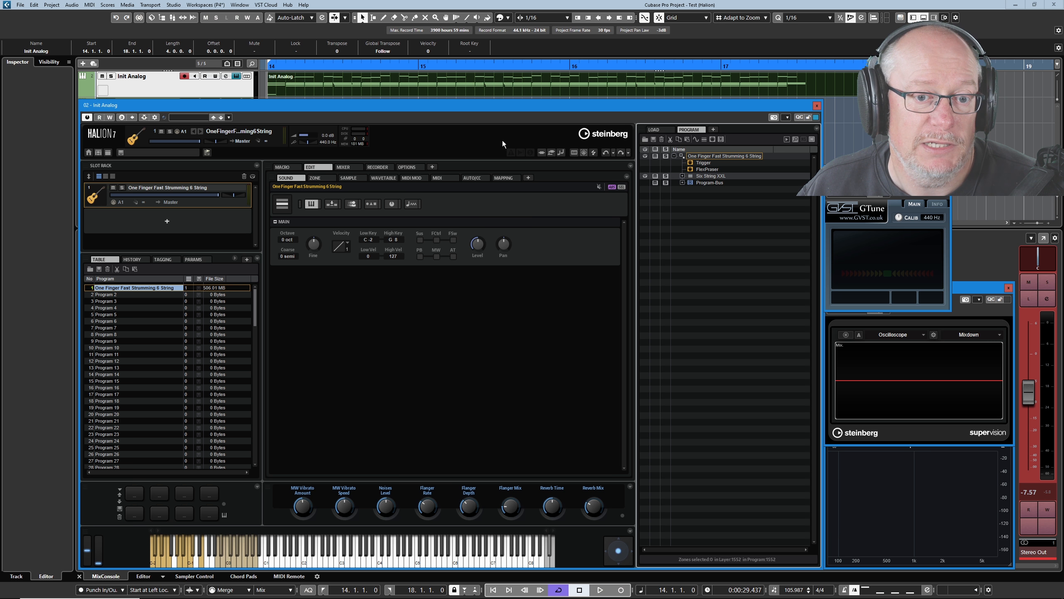
{"action": "left_click", "coordinate": [701, 169]}
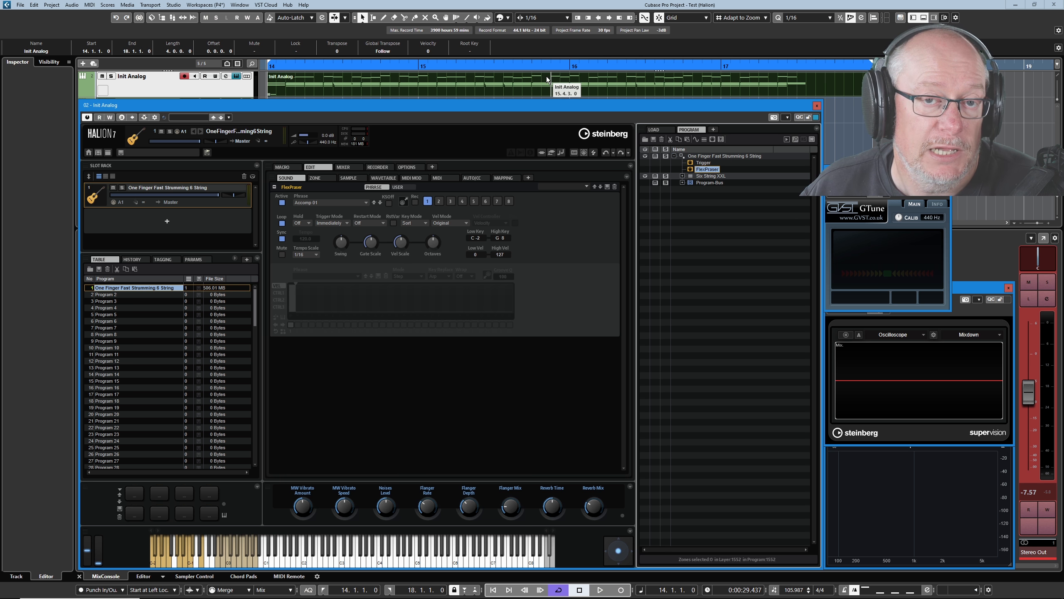
Step: Deactivate the guitar program's FlexPhraser and play the recorded MIDI part without it
{"action": "left_click", "coordinate": [282, 202]}
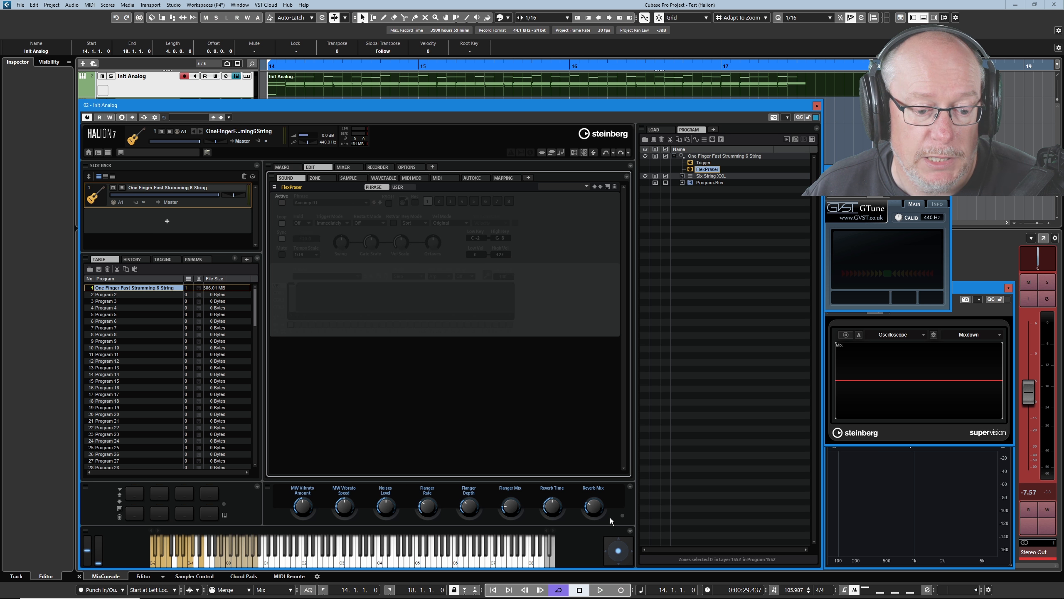
{"action": "left_click", "coordinate": [599, 588]}
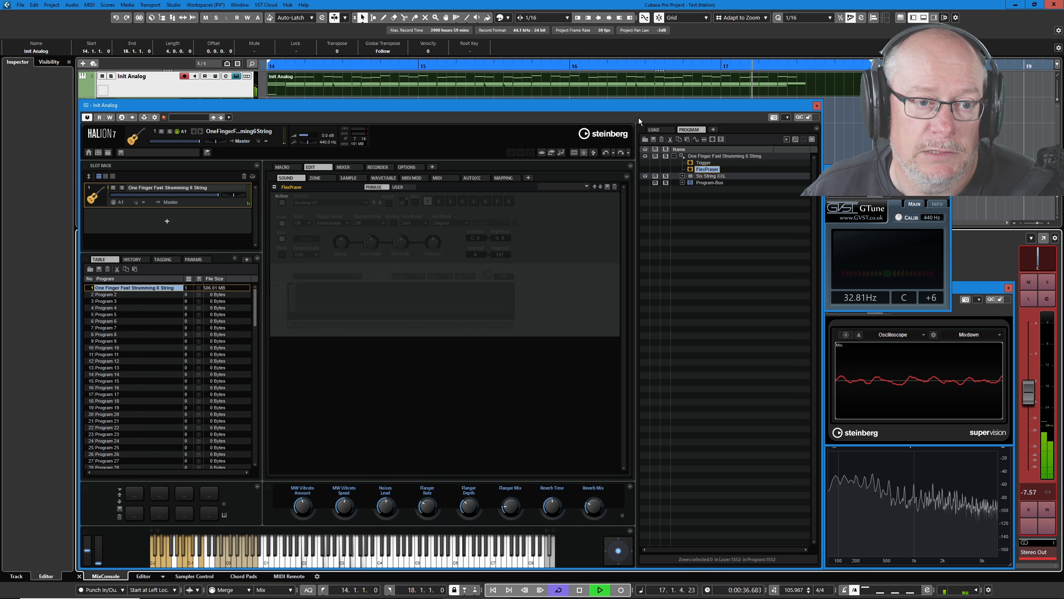
{"action": "key", "text": "space"}
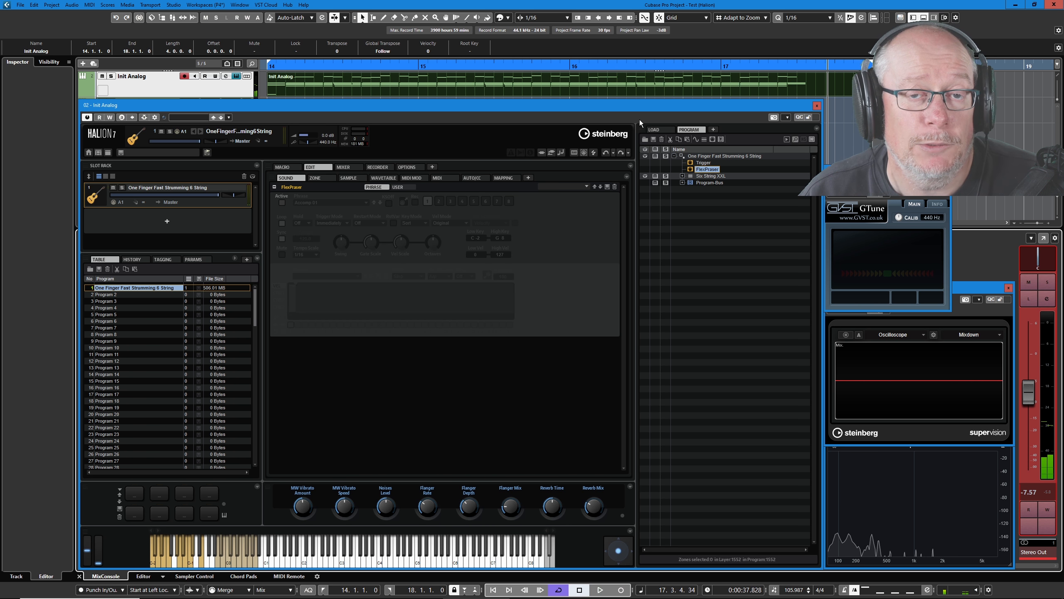
Step: Play the MIDI part from the left locator with the FlexPhraser active, and switch the FlexPhraser off again
{"action": "left_click", "coordinate": [282, 203]}
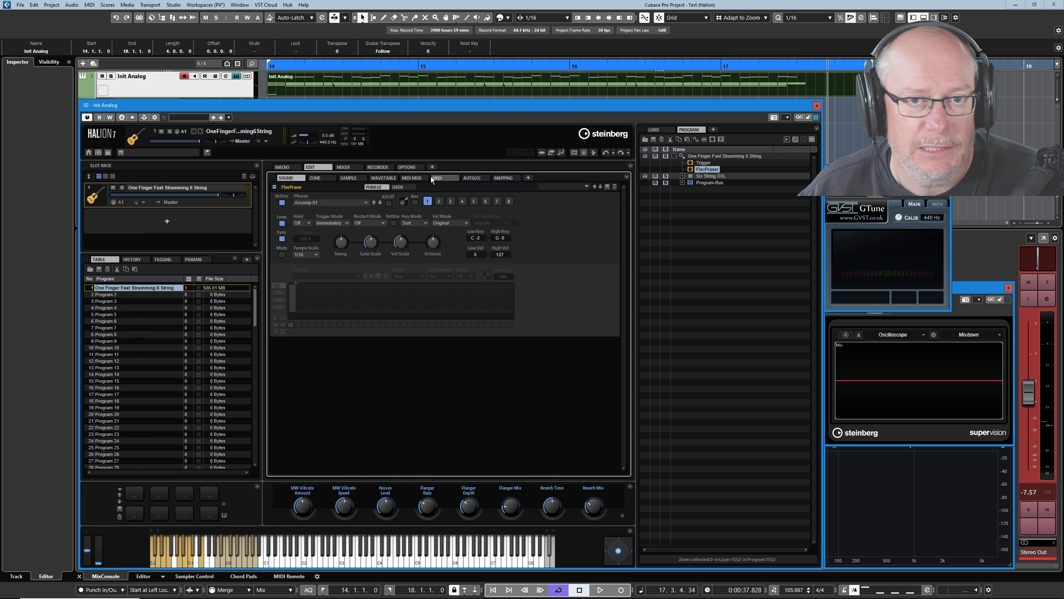
{"action": "key", "text": "KP_1"}
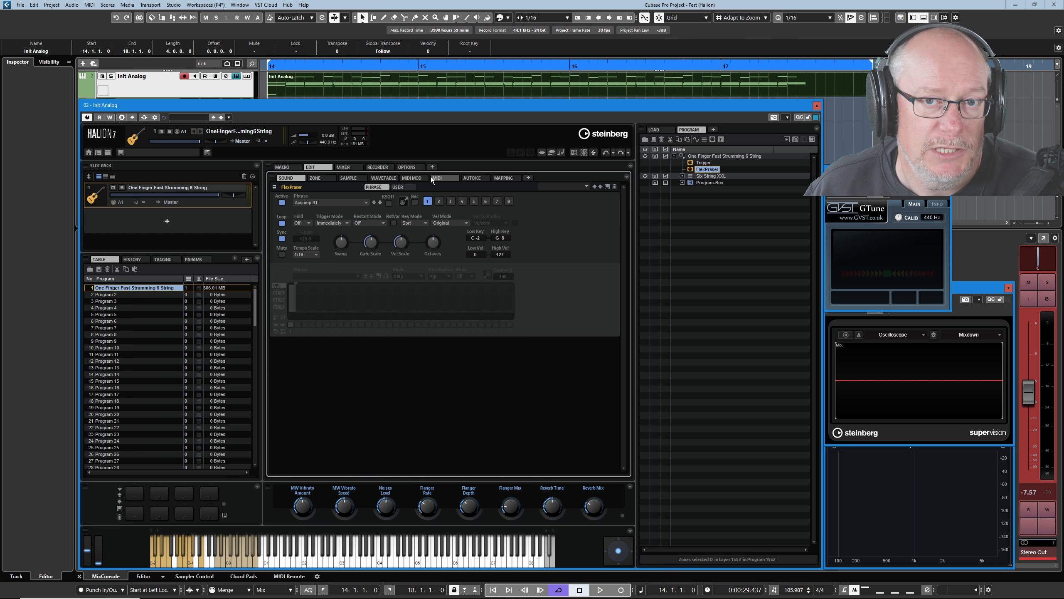
{"action": "key", "text": "space"}
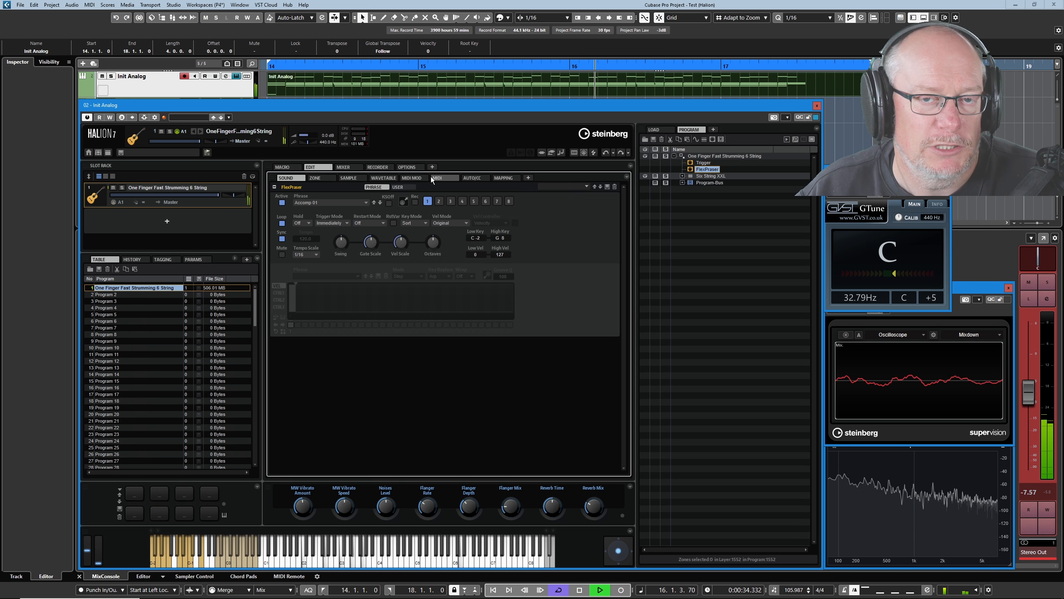
{"action": "key", "text": "space"}
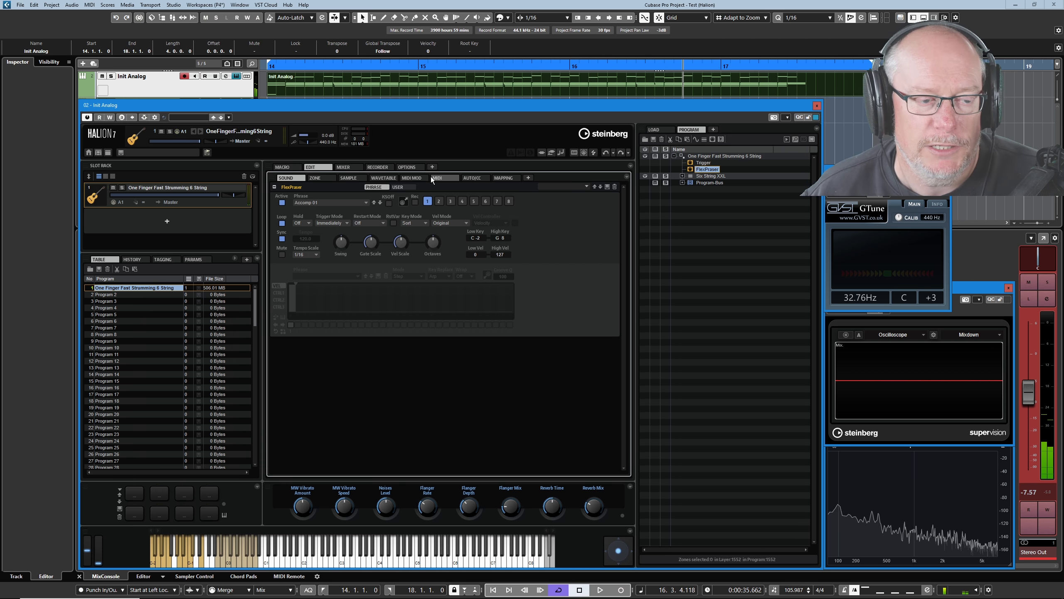
{"action": "left_click", "coordinate": [282, 203]}
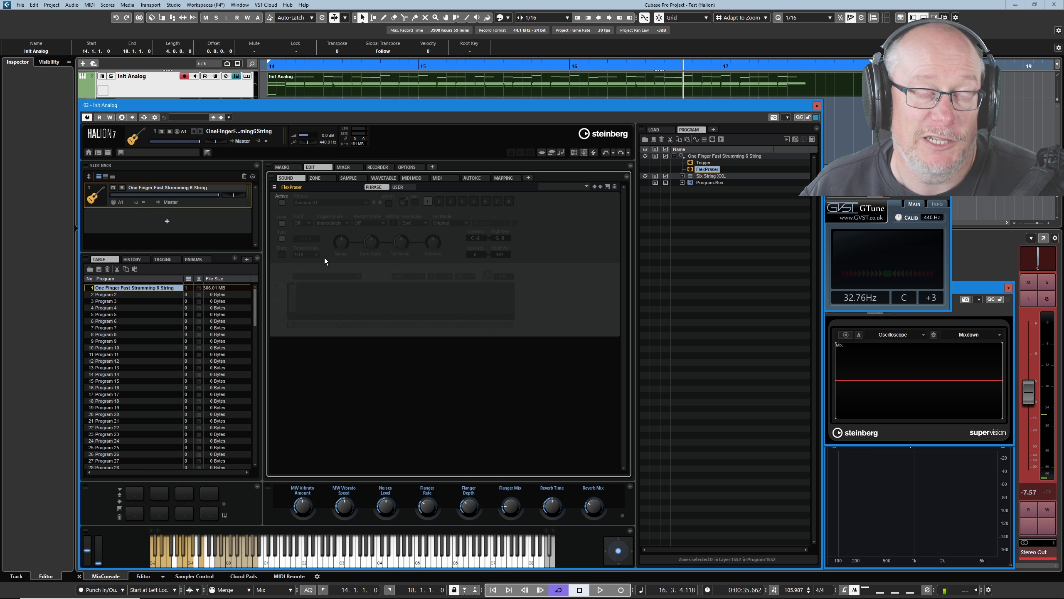